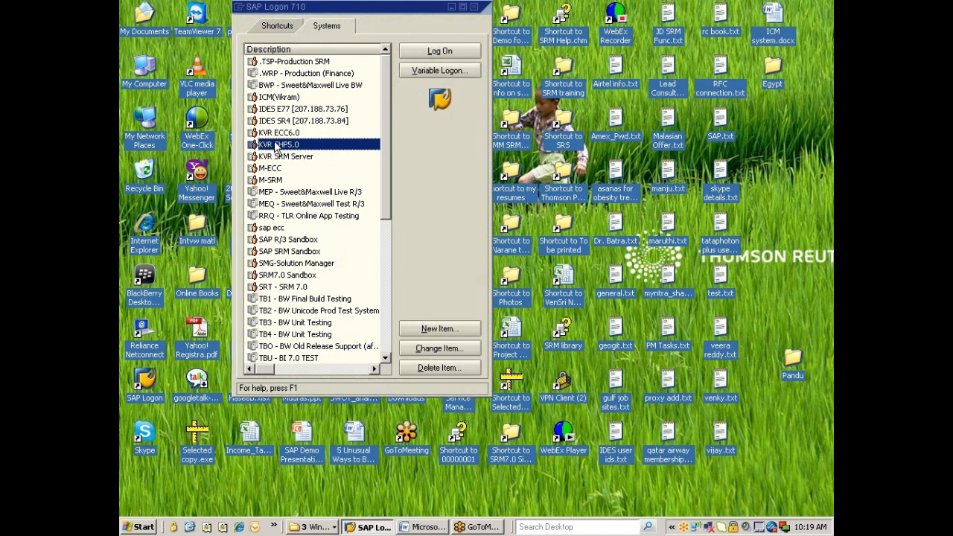
Start logging on to KVR EHP5.0 with the saved user name and the account password.
double_click(276, 146)
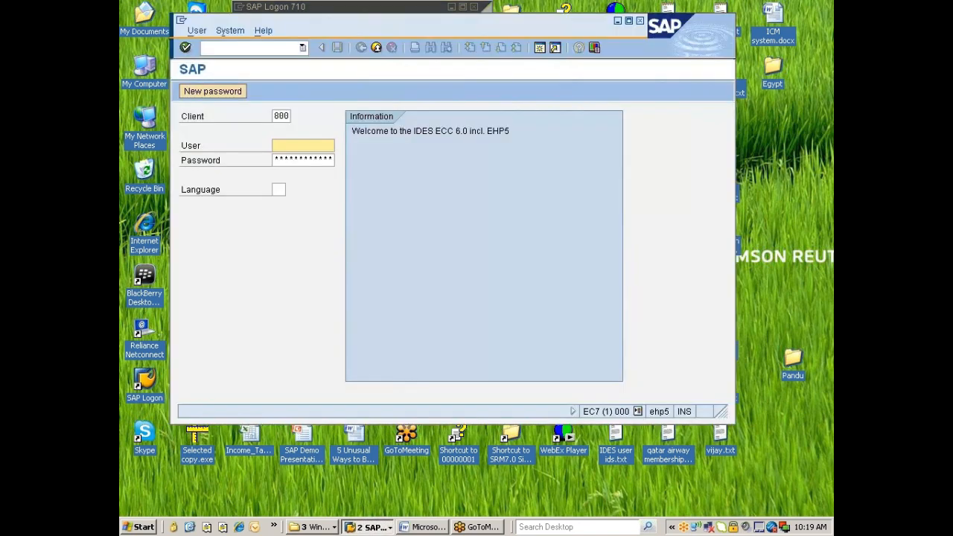
left_click(290, 146)
left_click(291, 161)
key("Tab")
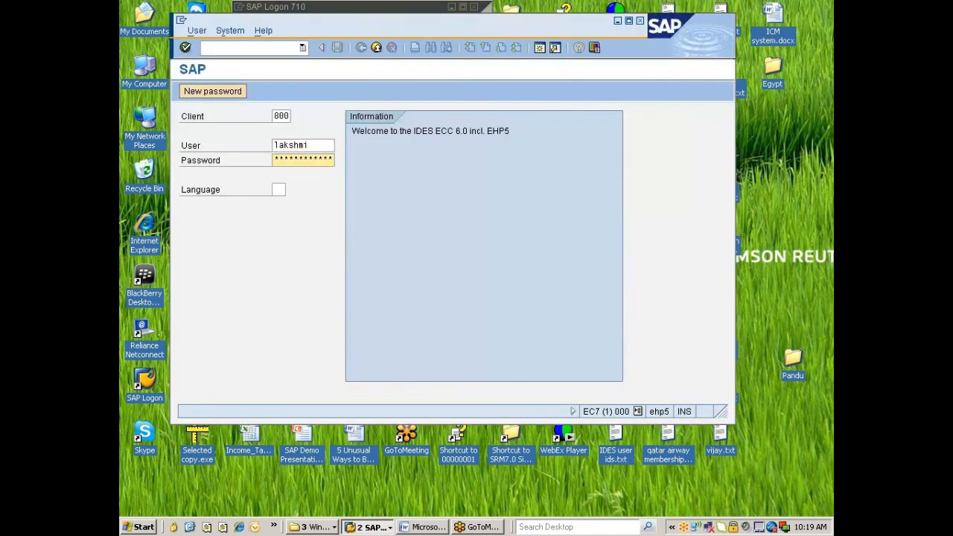
type("******")
key("Return")
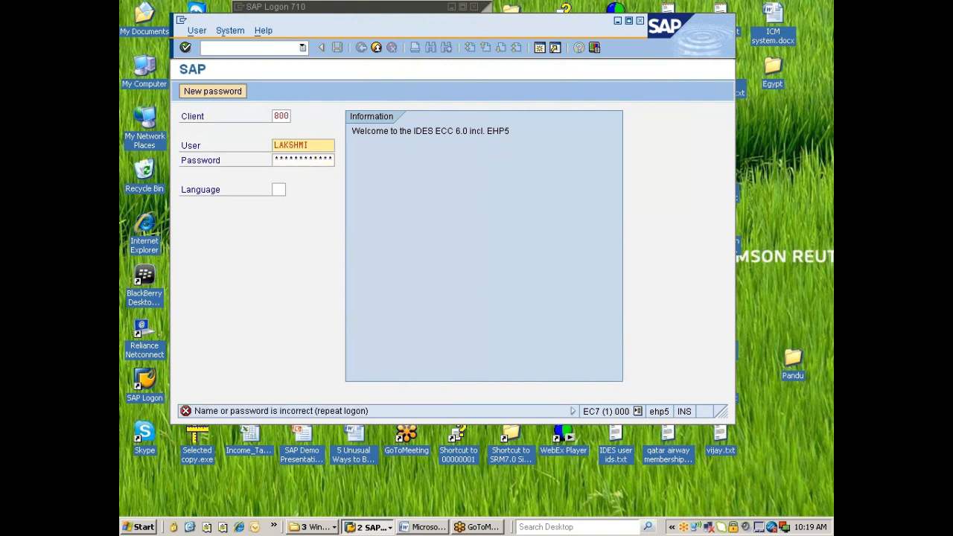
Retype the password, maximize the logon window, and retry the client 800 logon.
key("Tab")
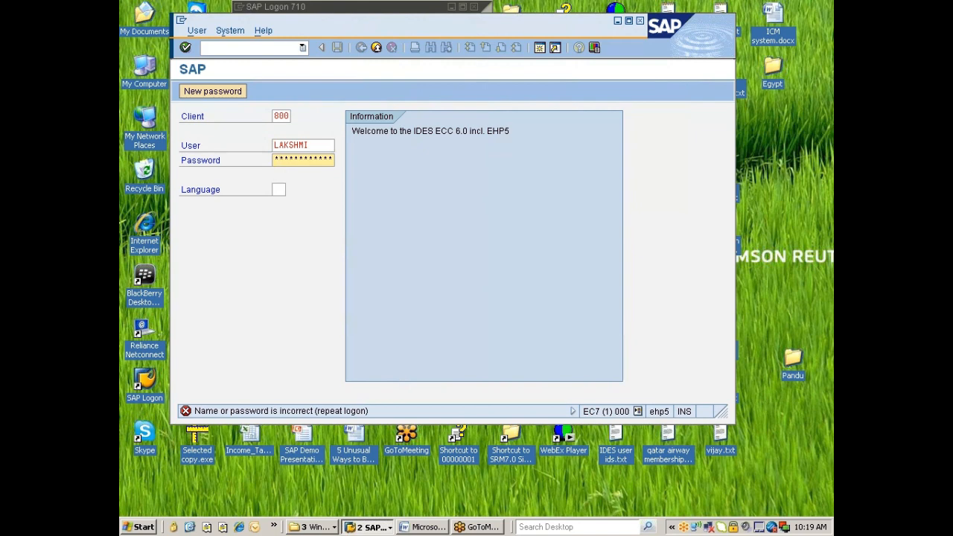
type("*****")
double_click(409, 25)
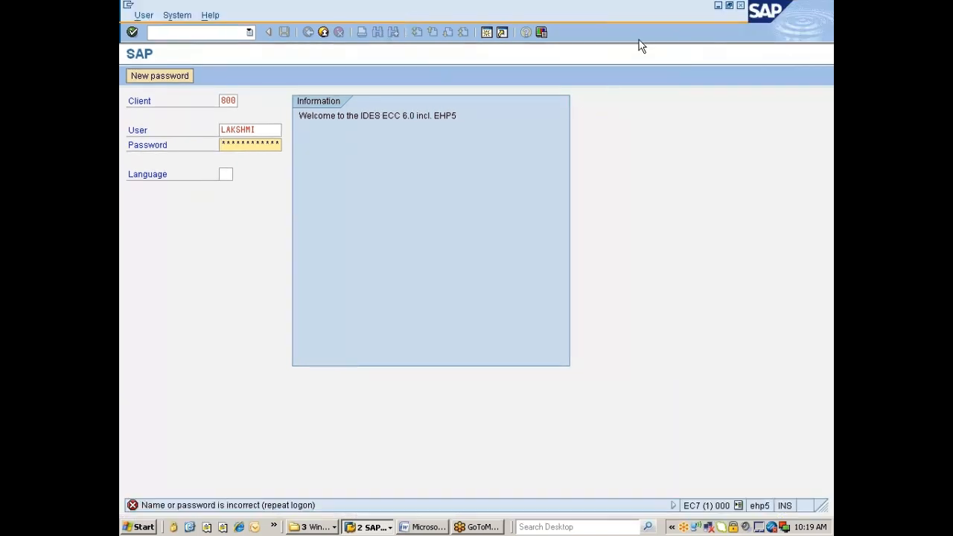
key("Return")
type("******")
key("Return")
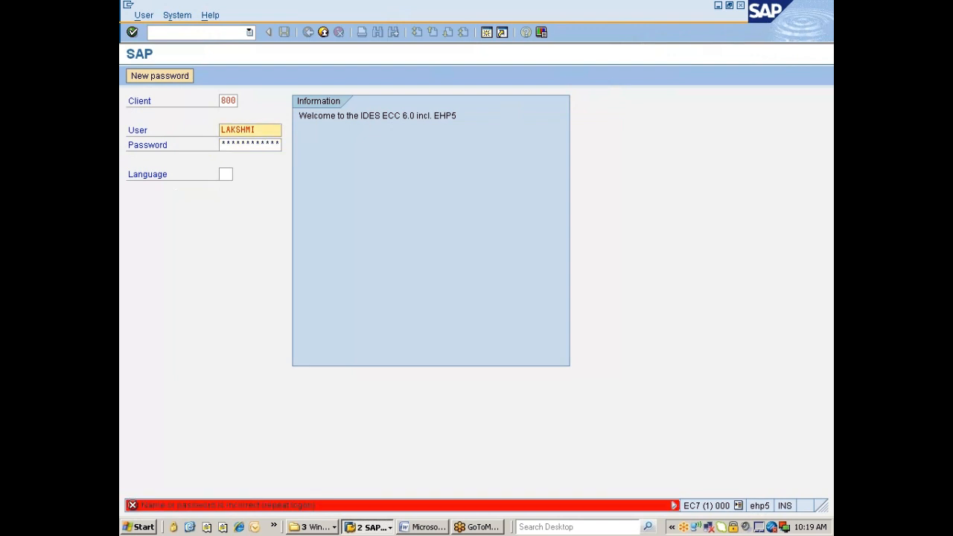
key("Tab")
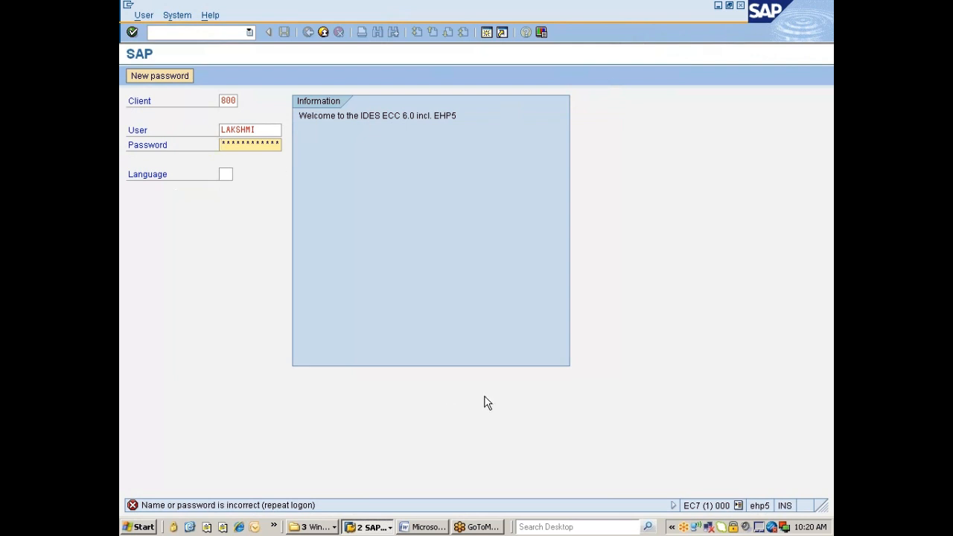
Open Internet Explorer, dismiss the default-browser prompt, and go to gmail.com.
left_click(239, 526)
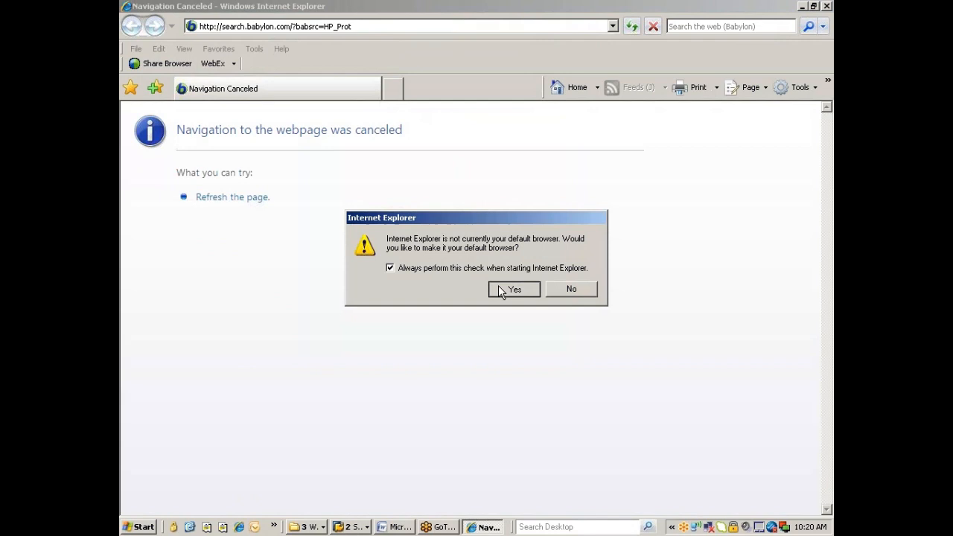
left_click(512, 289)
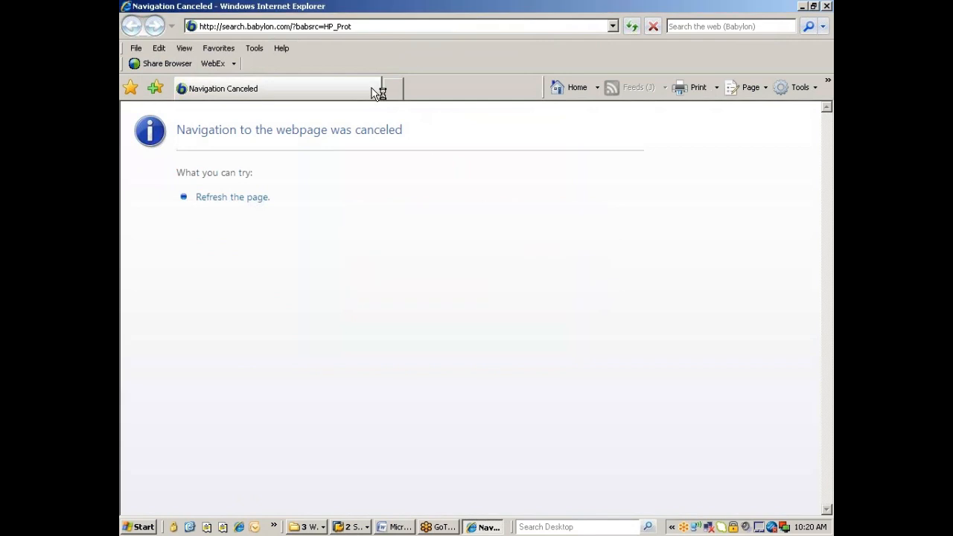
left_click(335, 27)
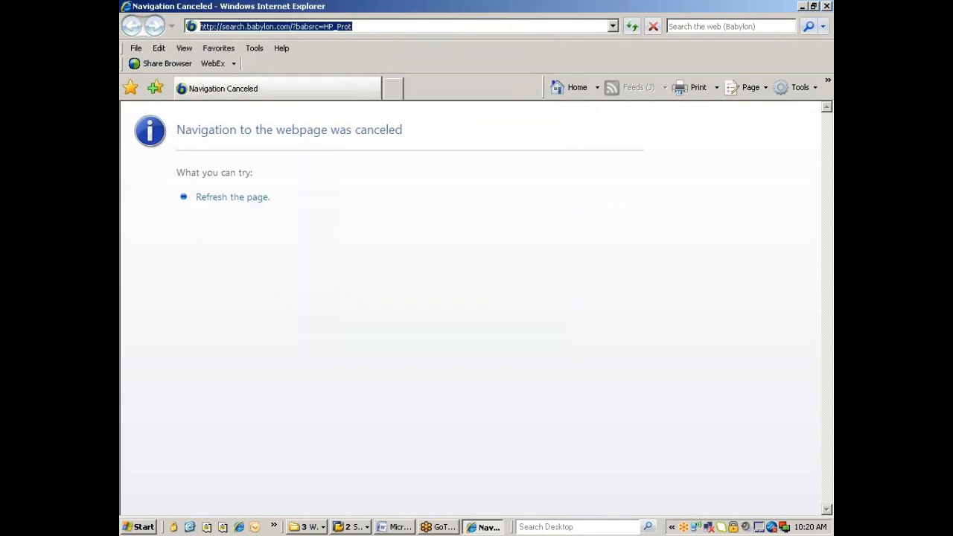
type("gmail")
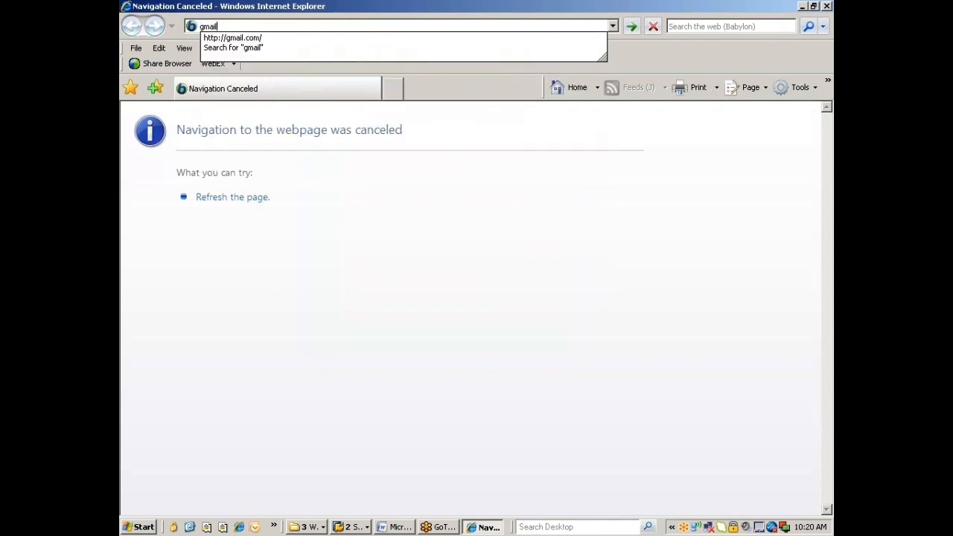
key("Down")
key("Return")
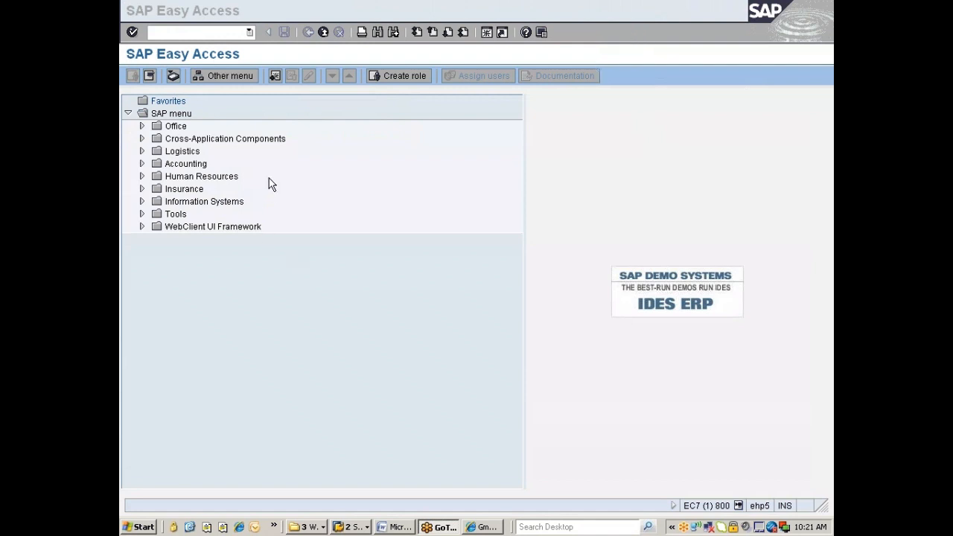
Run SPRO from SAP Easy Access and open the SAP Reference IMG.
left_click(301, 276)
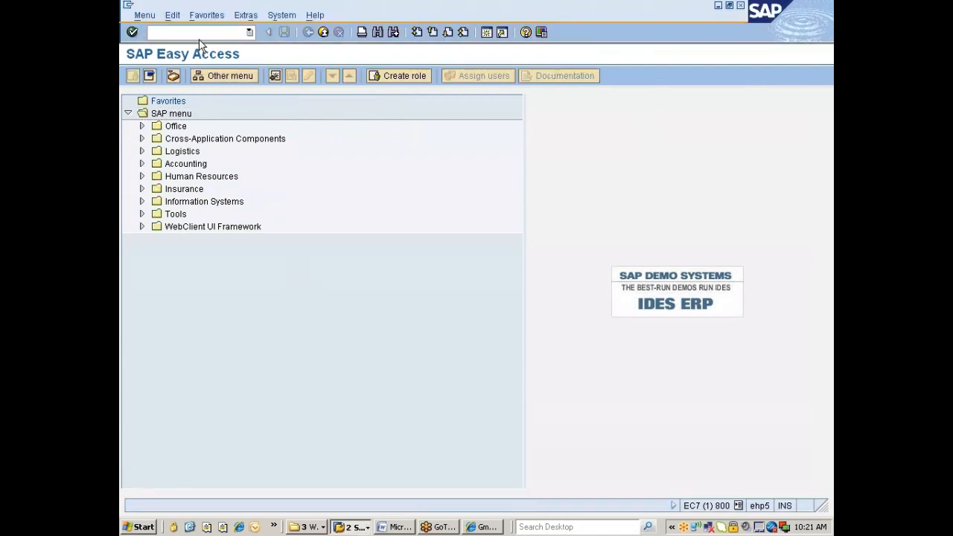
type("spro")
key("Return")
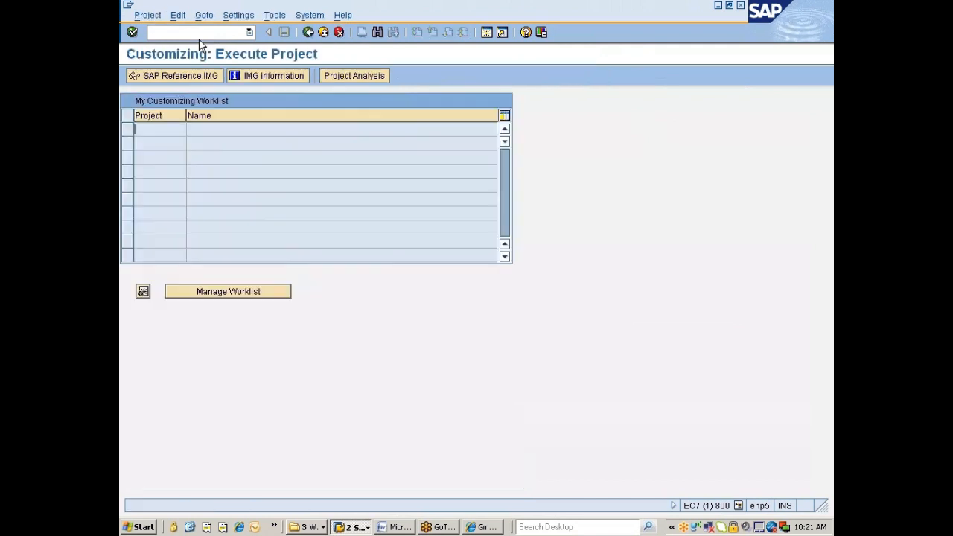
left_click(195, 78)
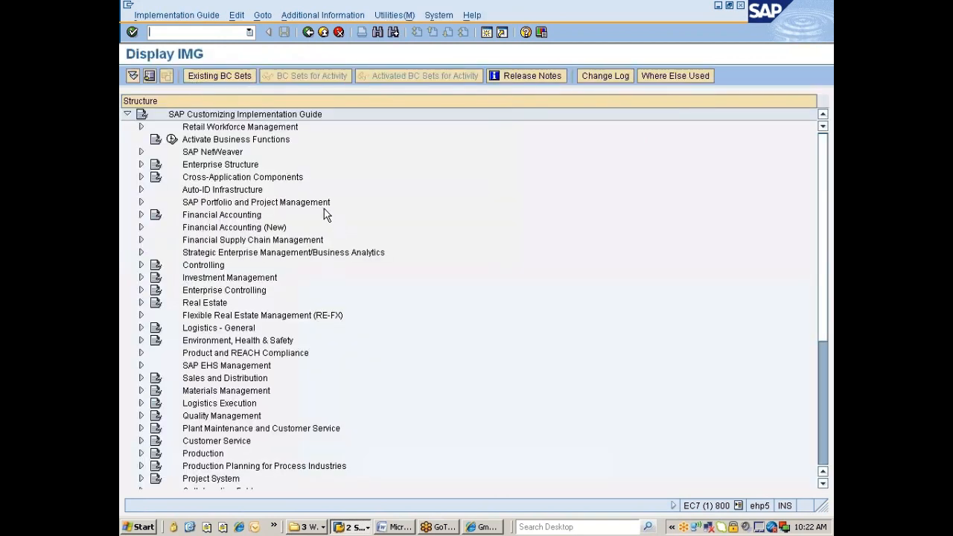
Expand Logistics - General > Material Master > Basic Settings down to Make Global Settings.
left_click(222, 332)
double_click(222, 332)
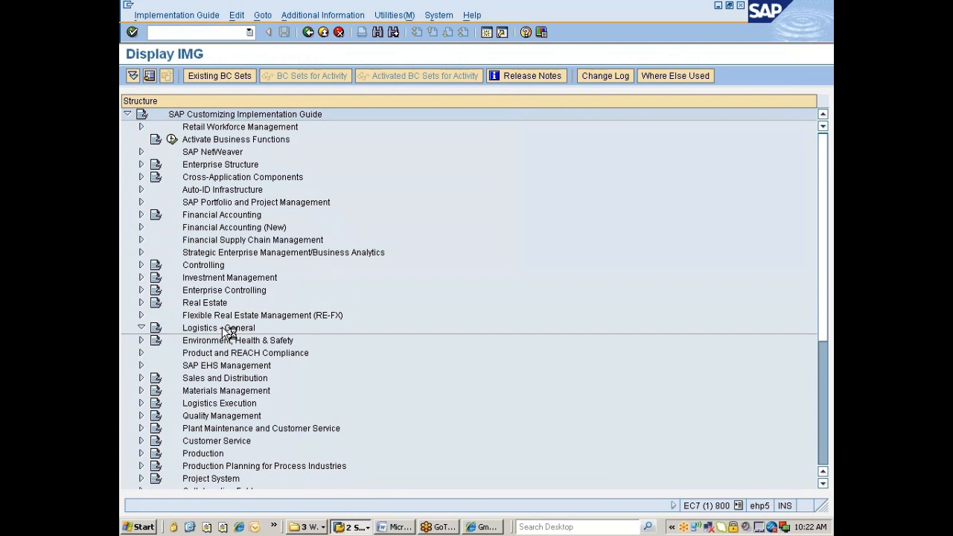
key("Down")
key("Down")
key("Down")
key("Down")
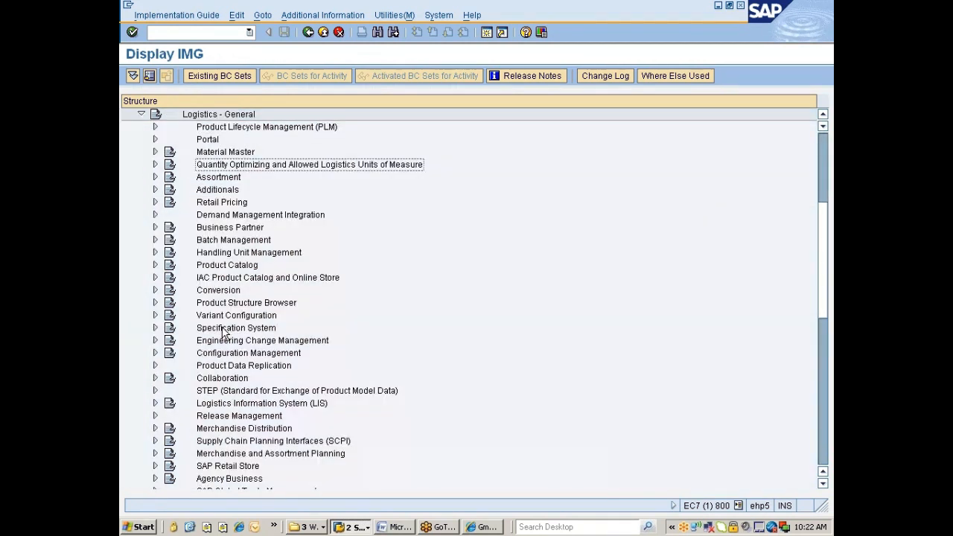
key("Up")
key("Right")
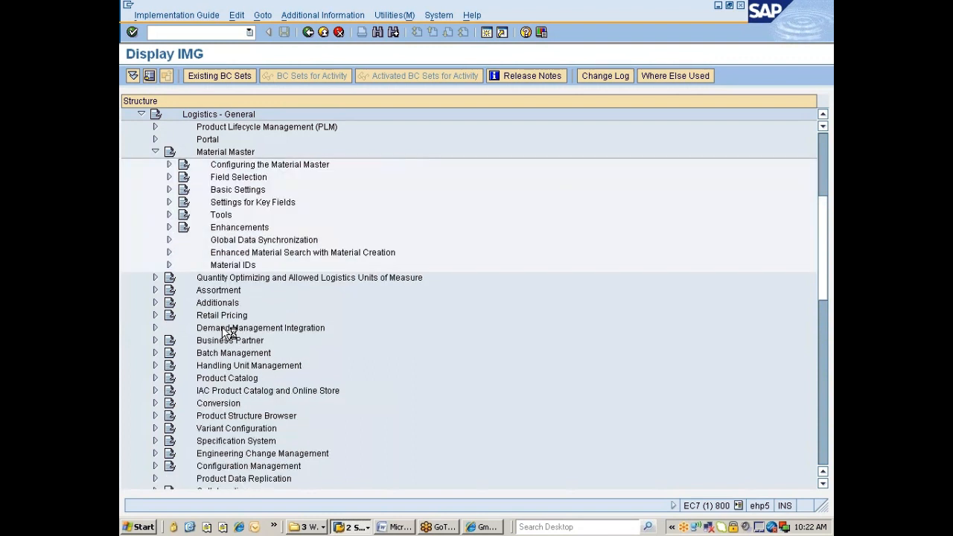
key("Down")
key("Down")
key("Right")
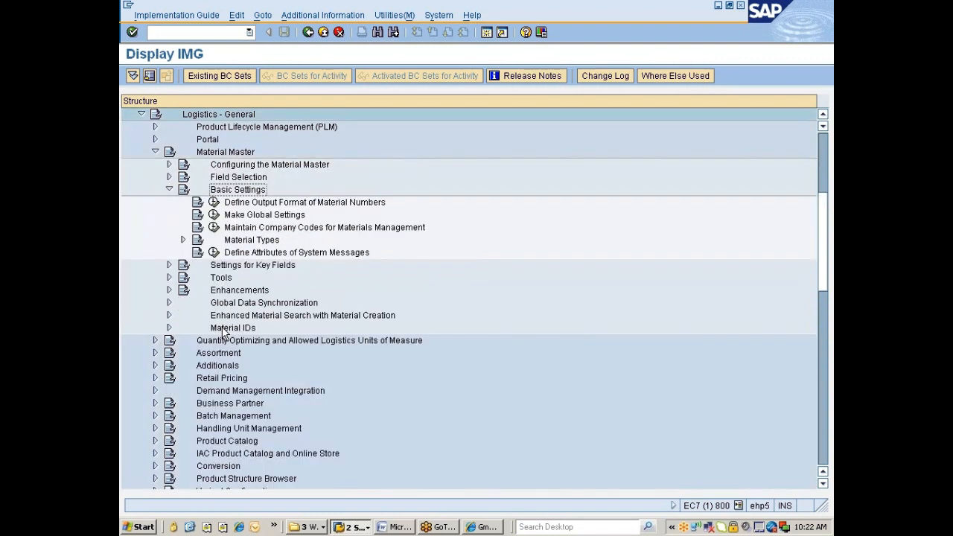
key("Down")
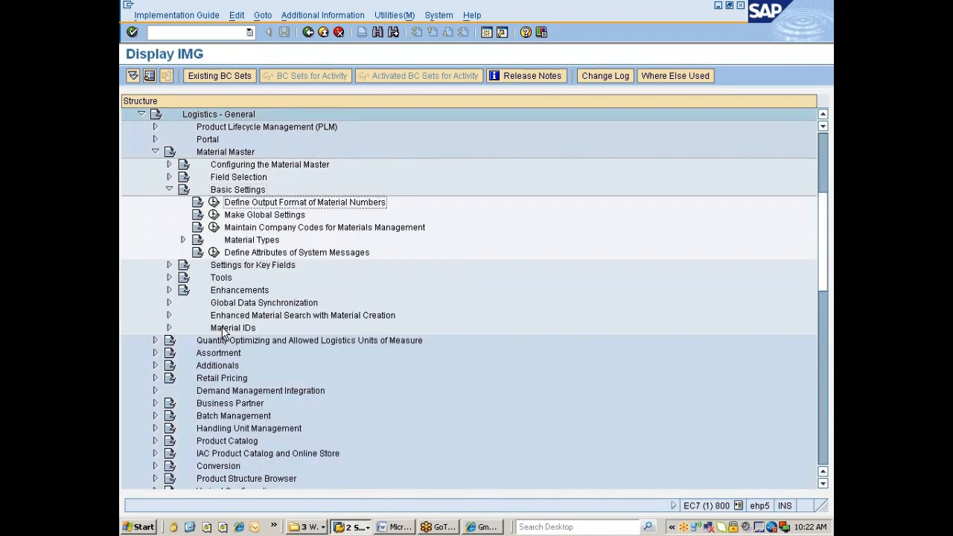
key("Down")
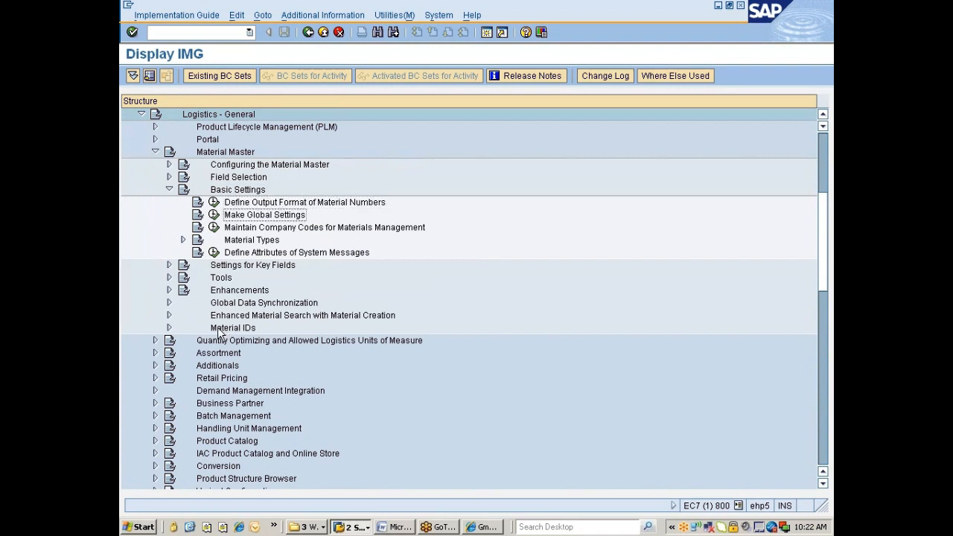
left_click(215, 215)
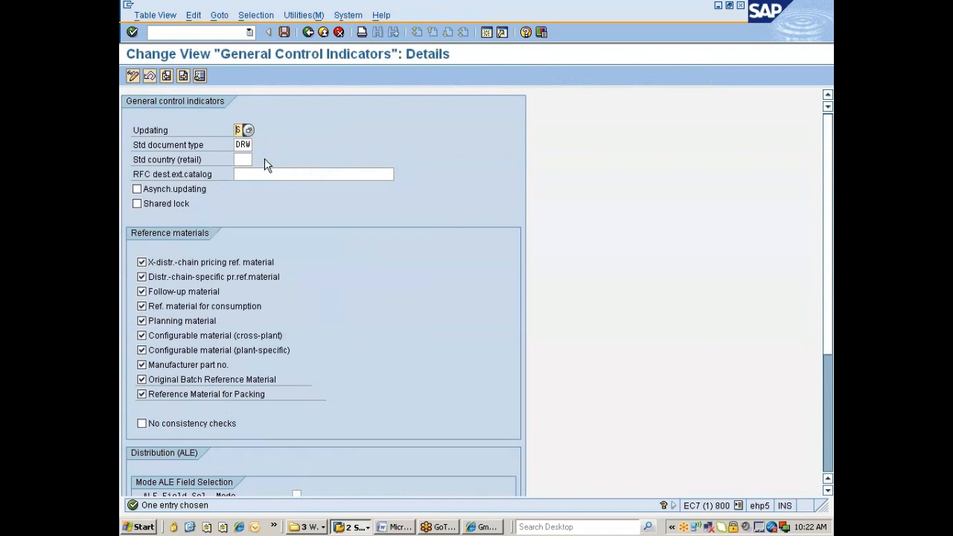
left_click(307, 33)
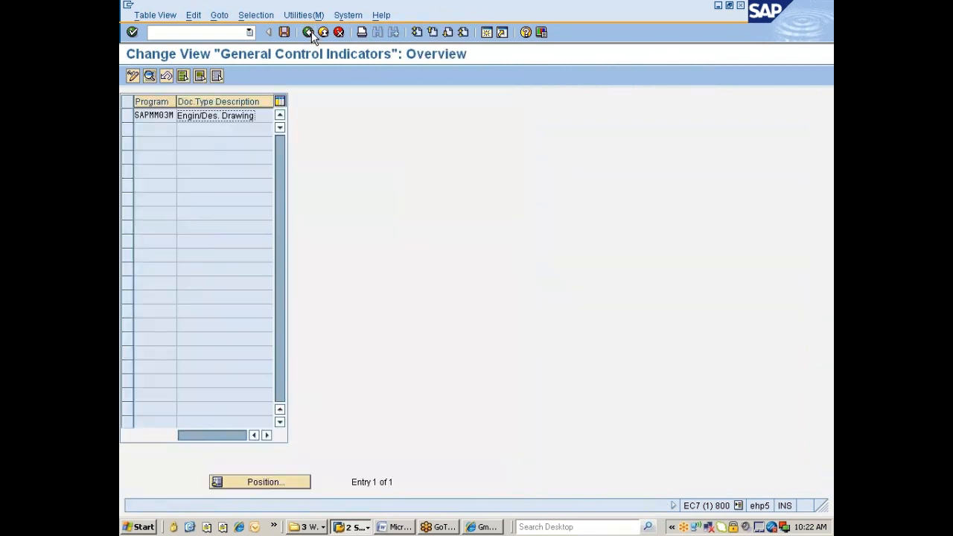
left_click(308, 32)
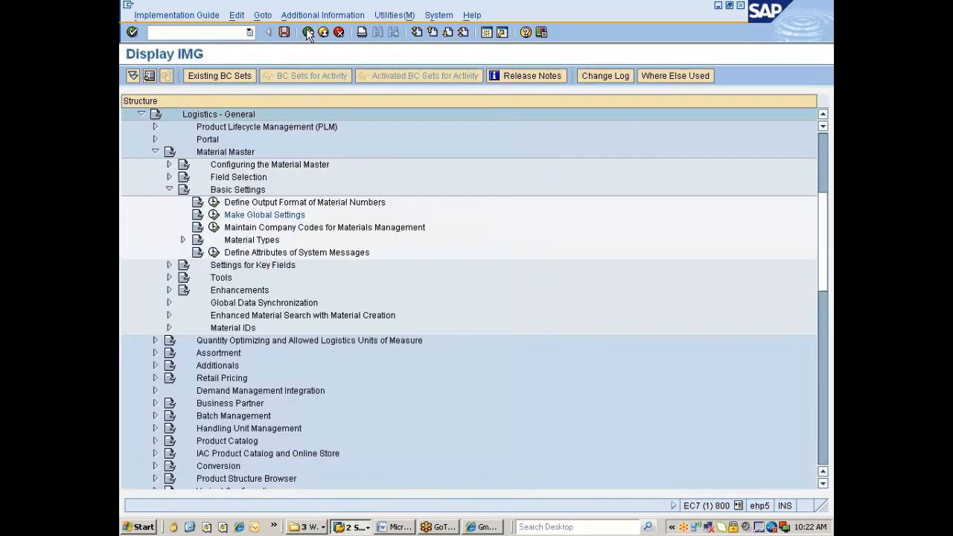
left_click(213, 215)
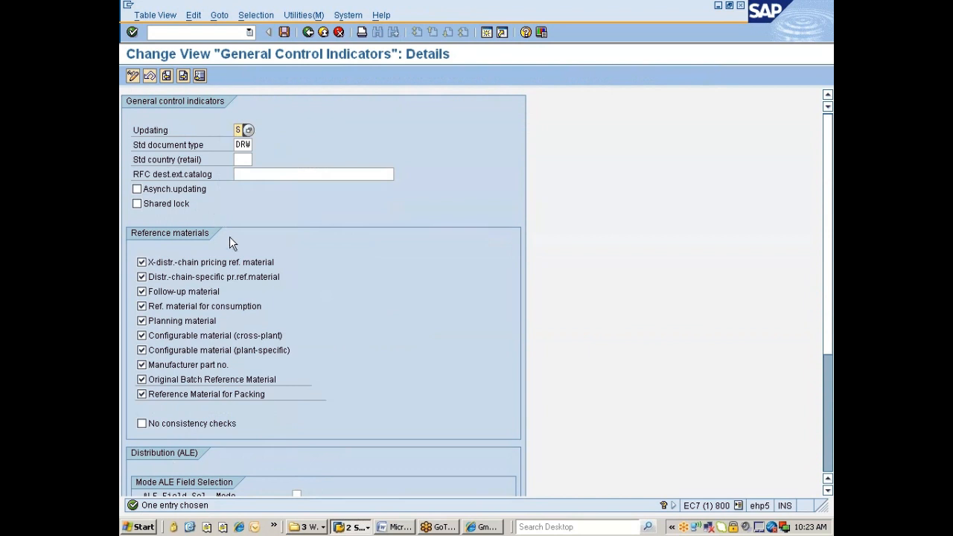
left_click(309, 32)
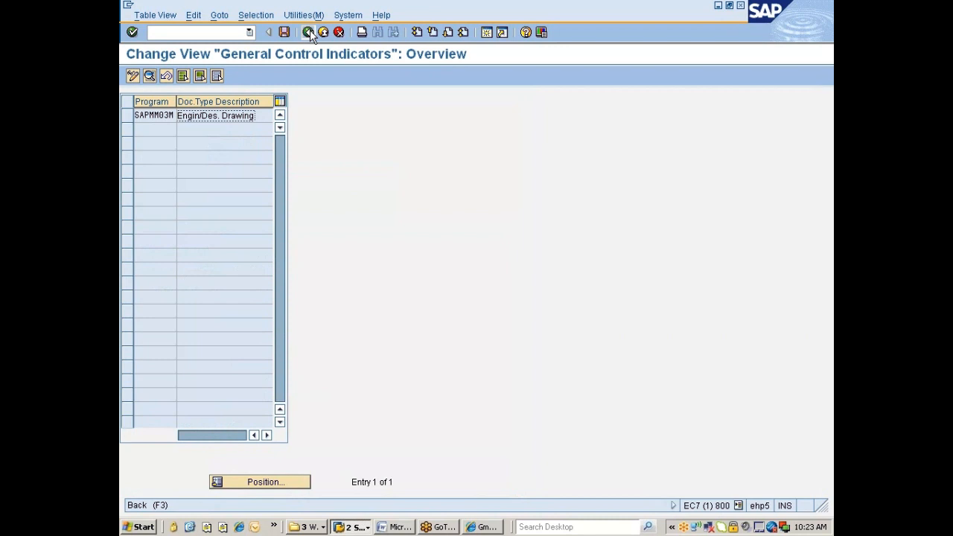
left_click(309, 33)
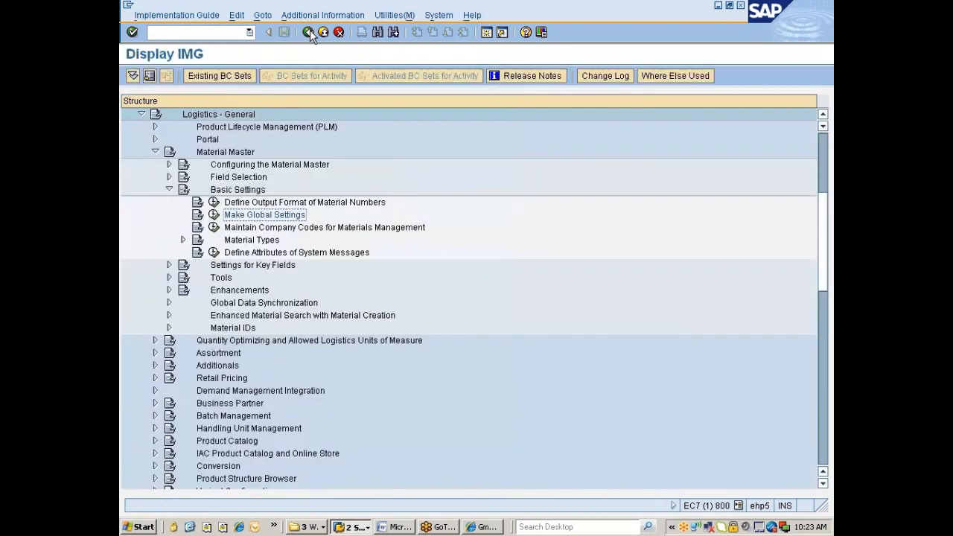
View Materials Management company codes, locate 7777 Nissan India Pvt Ltd, then return to the IMG tree.
left_click(265, 231)
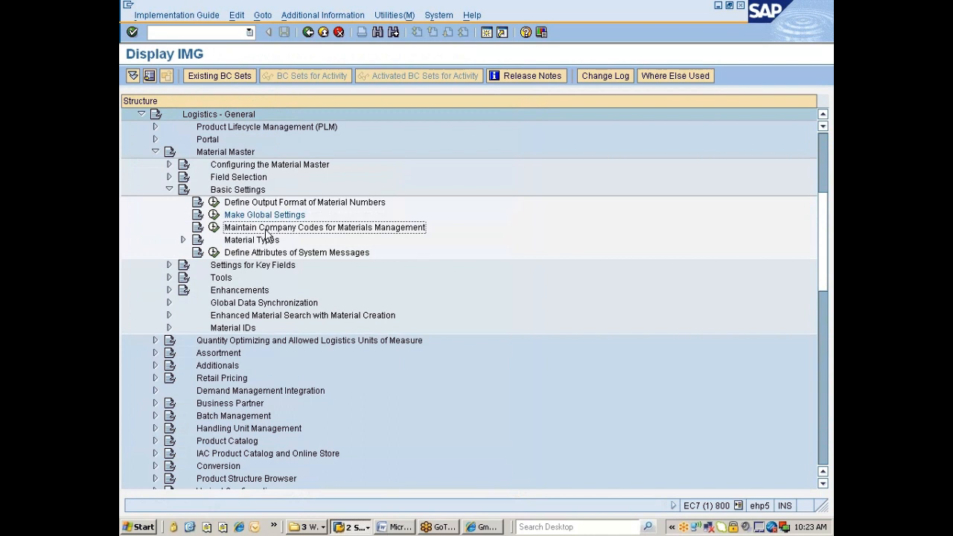
left_click(215, 228)
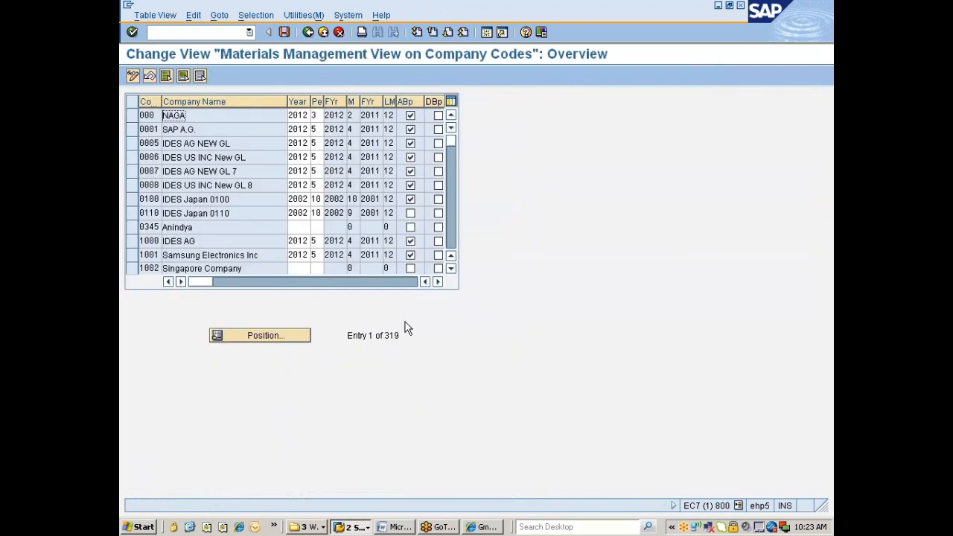
left_click(274, 330)
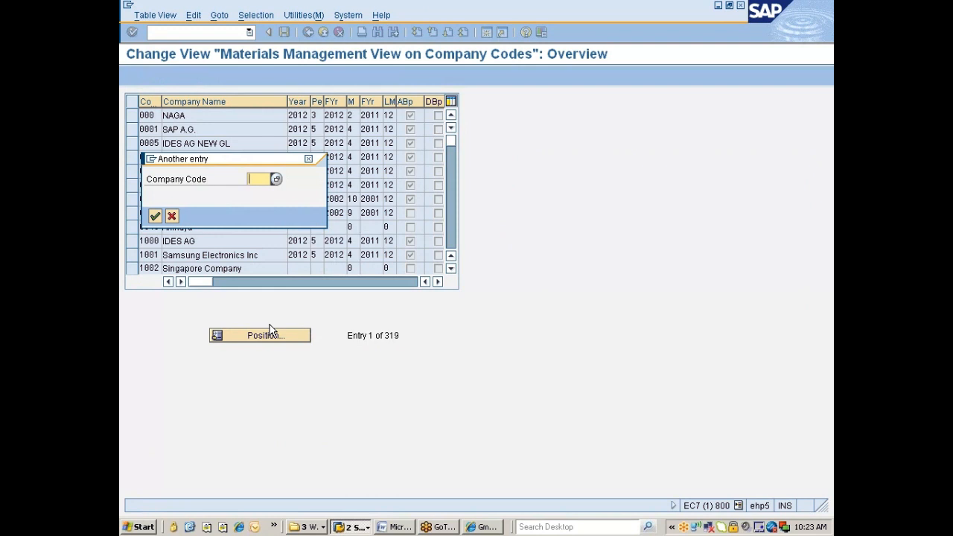
type("7")
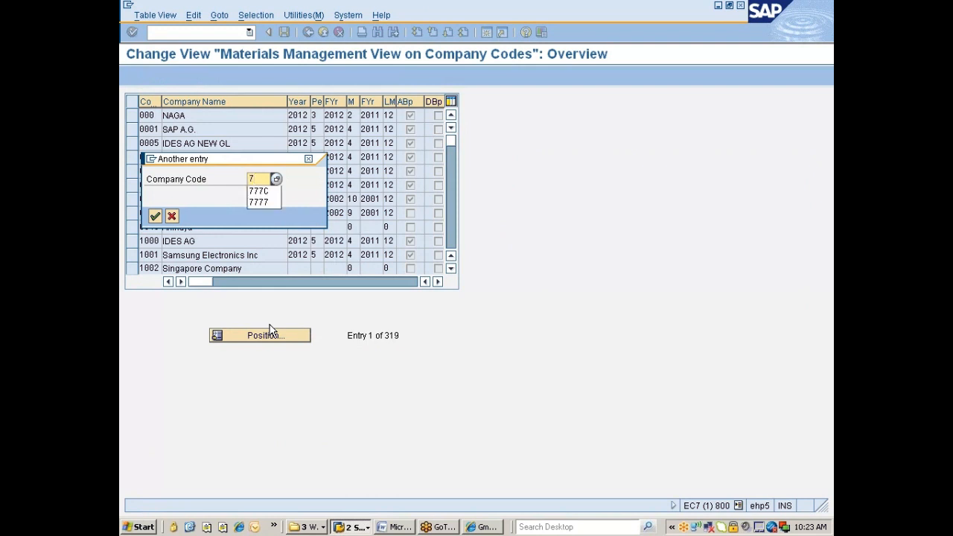
key("Down")
key("Down")
key("Return")
key("Return")
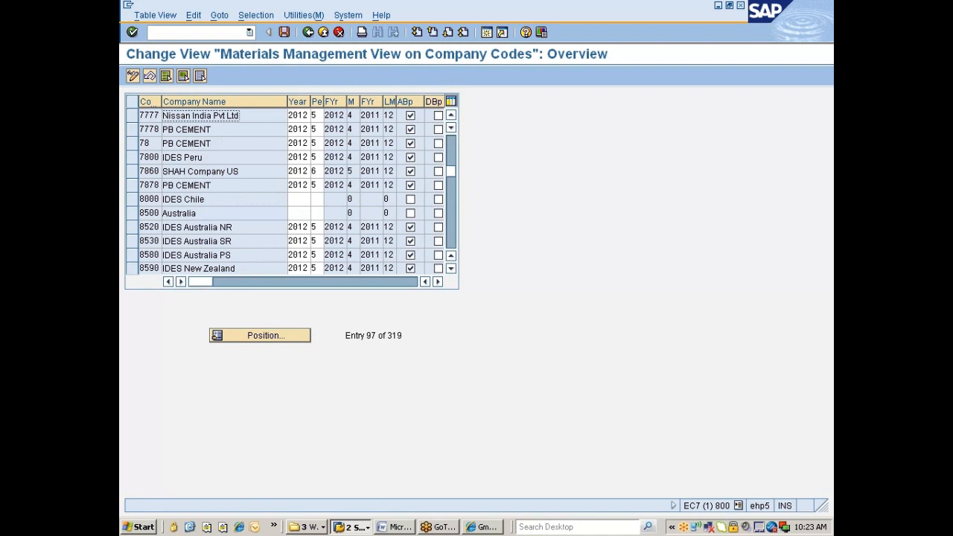
left_click(134, 116)
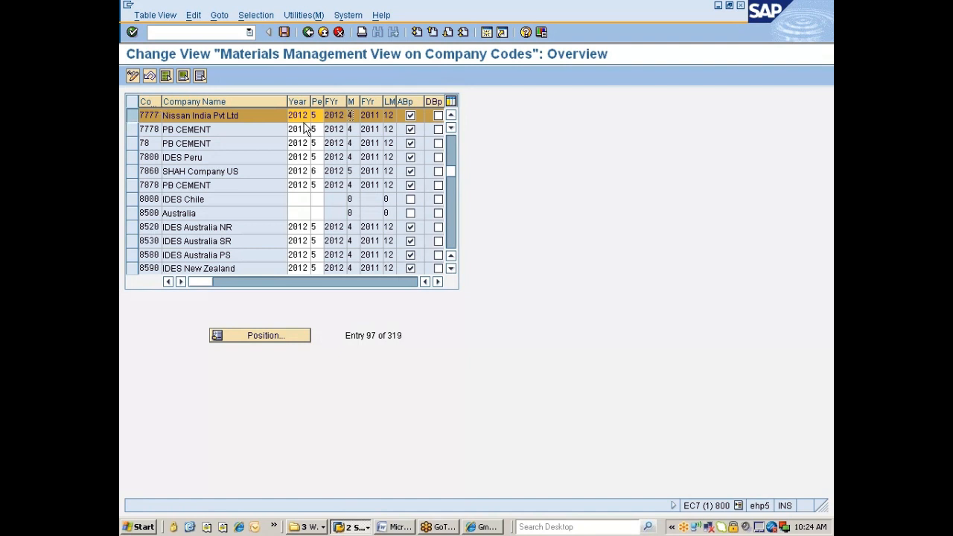
left_click(309, 32)
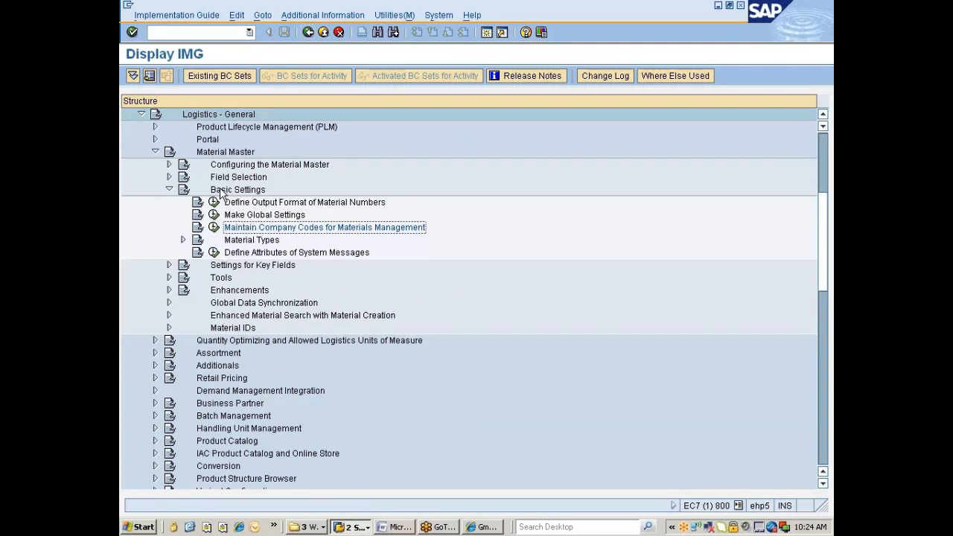
Expand Material Types, run Define Attributes of Material Types, and minimize SAP to the desktop.
left_click(248, 241)
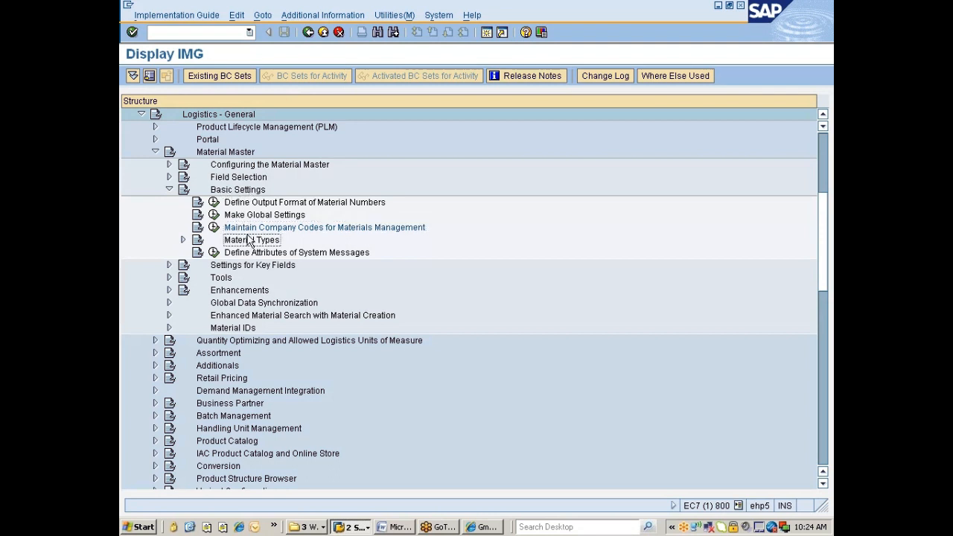
double_click(248, 241)
key("Down")
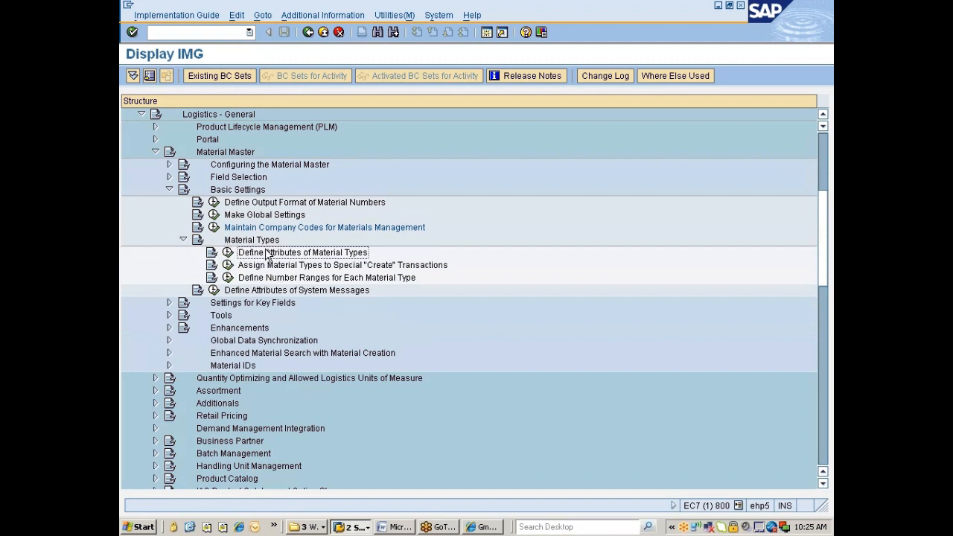
left_click(227, 253)
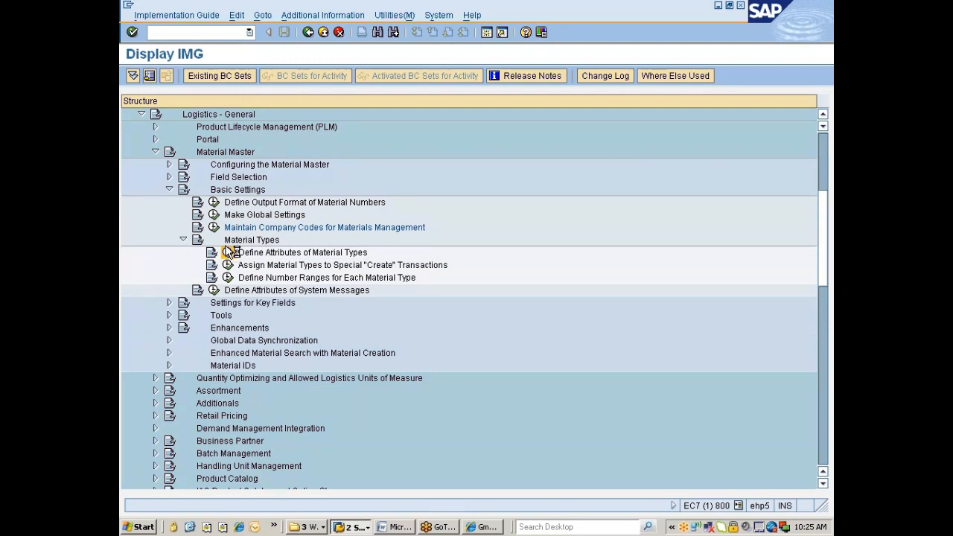
key("super+d")
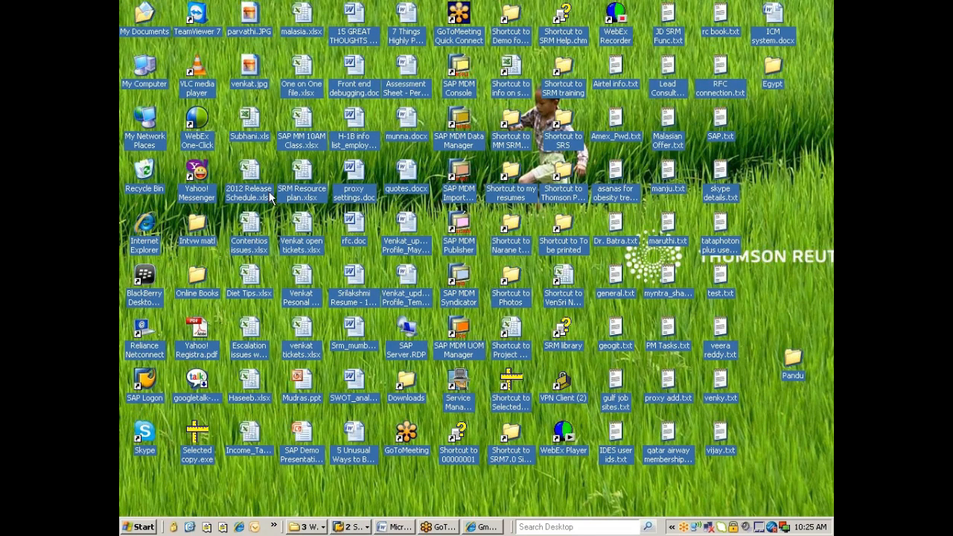
Open SAP MM 10AM Class.xlsx, bring up the Material types overview, then return to Excel.
double_click(300, 121)
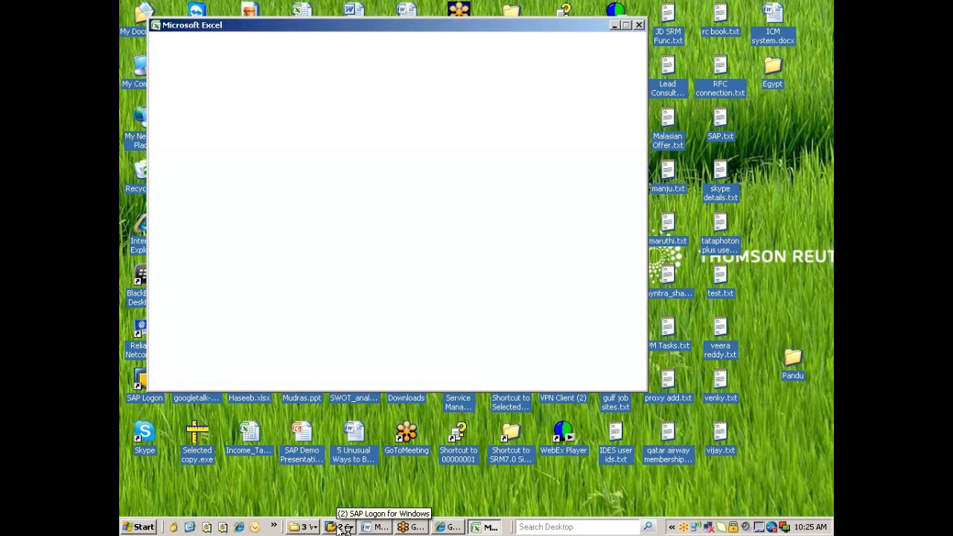
left_click(344, 527)
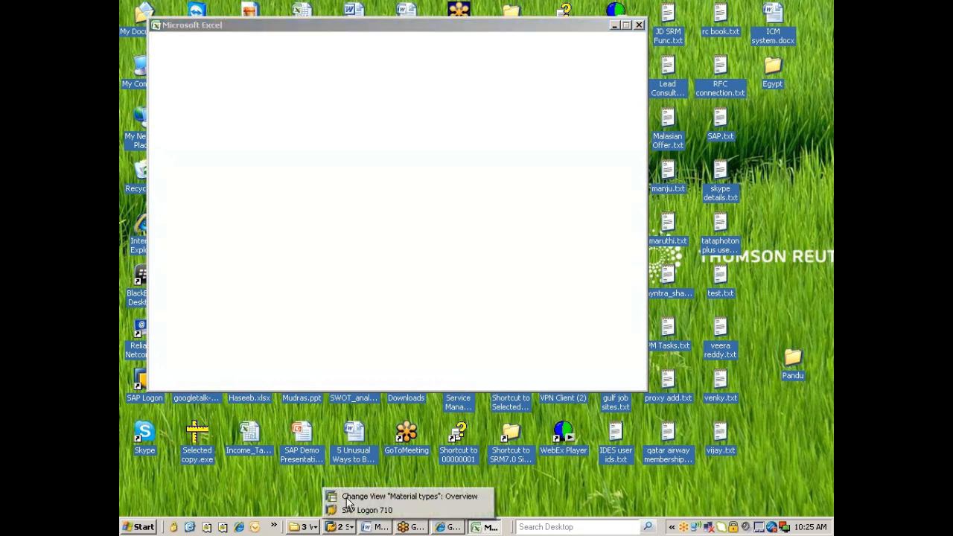
left_click(347, 498)
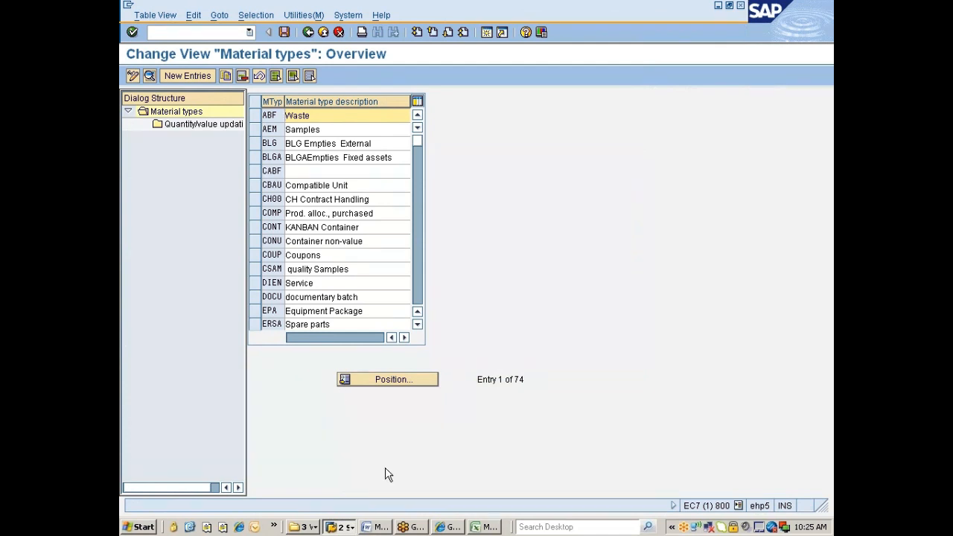
left_click(483, 527)
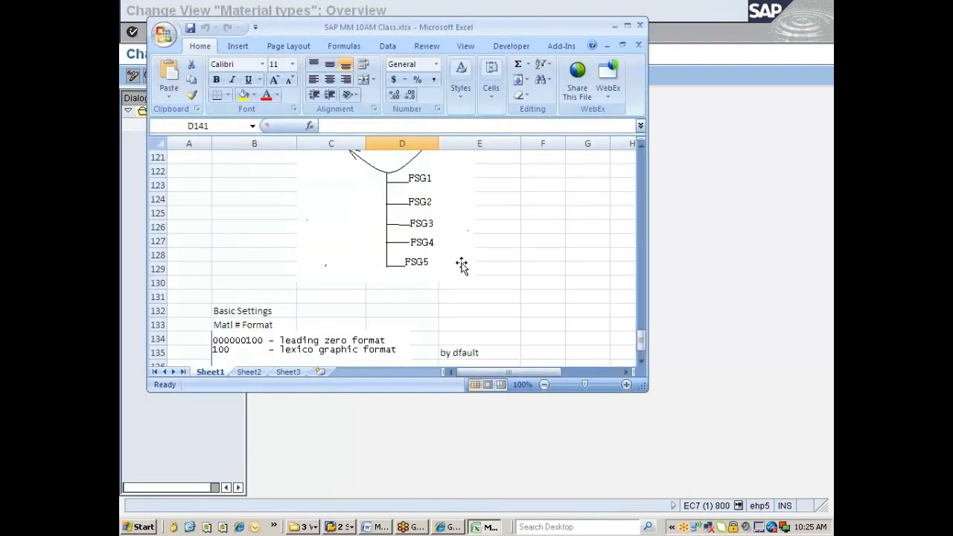
Maximize Excel and enter 'Basic Settings' in B138 and 'Matl Type' in B139.
left_click(627, 27)
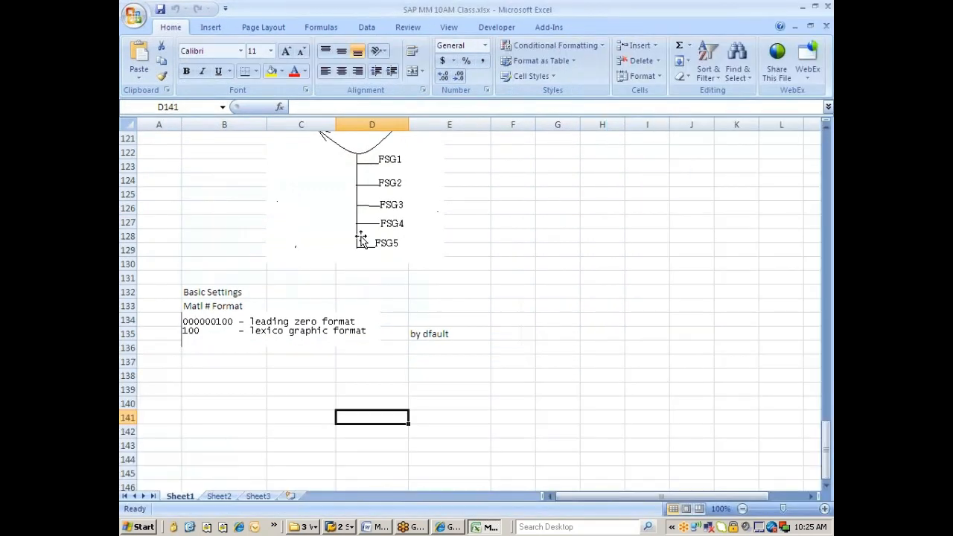
scroll(310, 316, "up", 17)
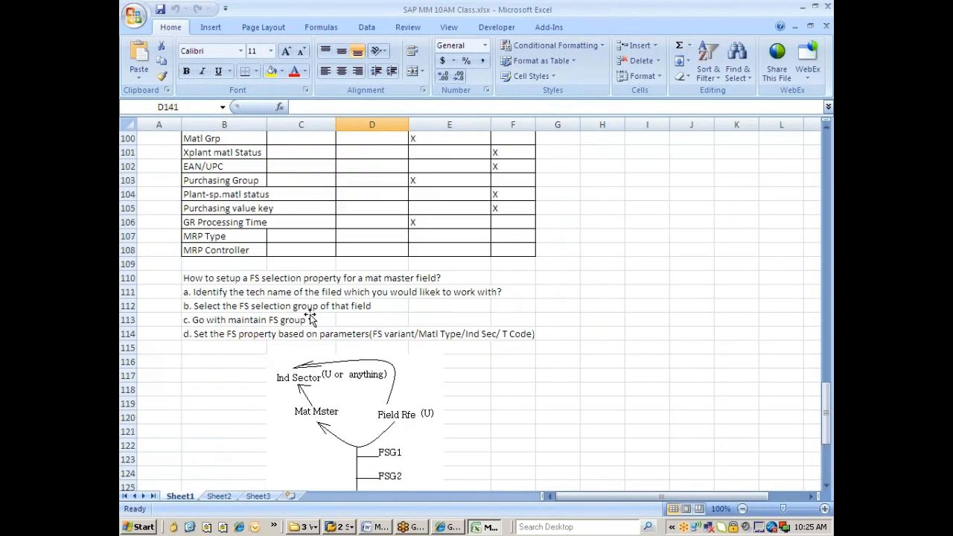
scroll(310, 316, "down", 10)
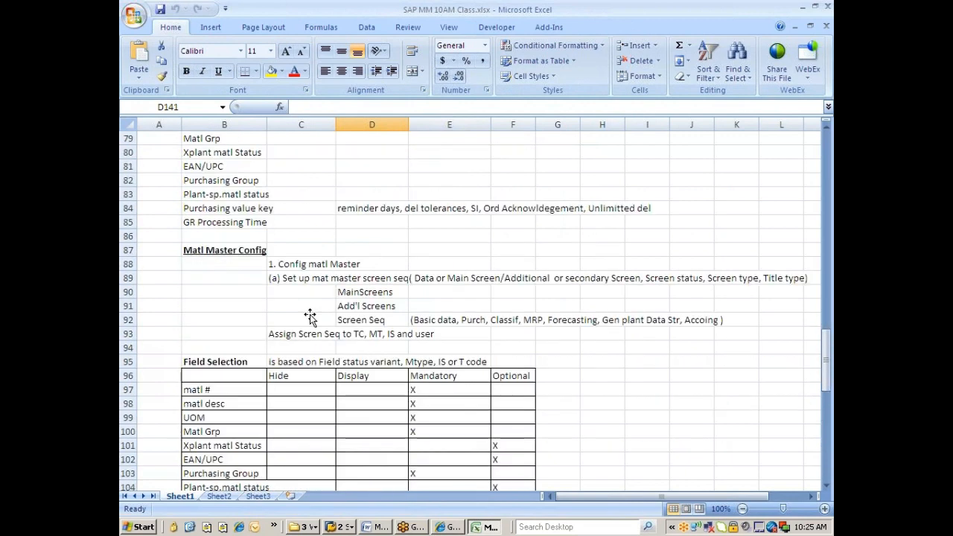
scroll(297, 363, "down", 9)
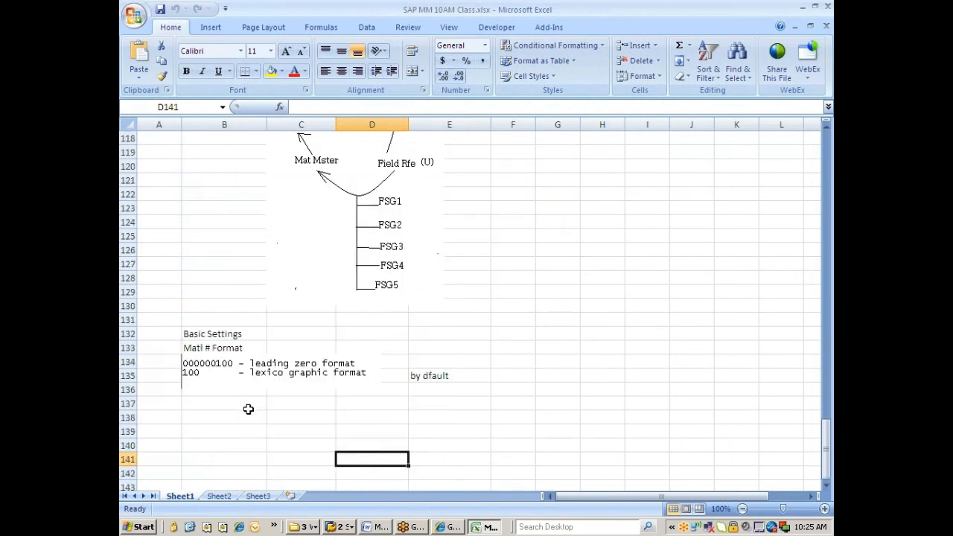
left_click(193, 296)
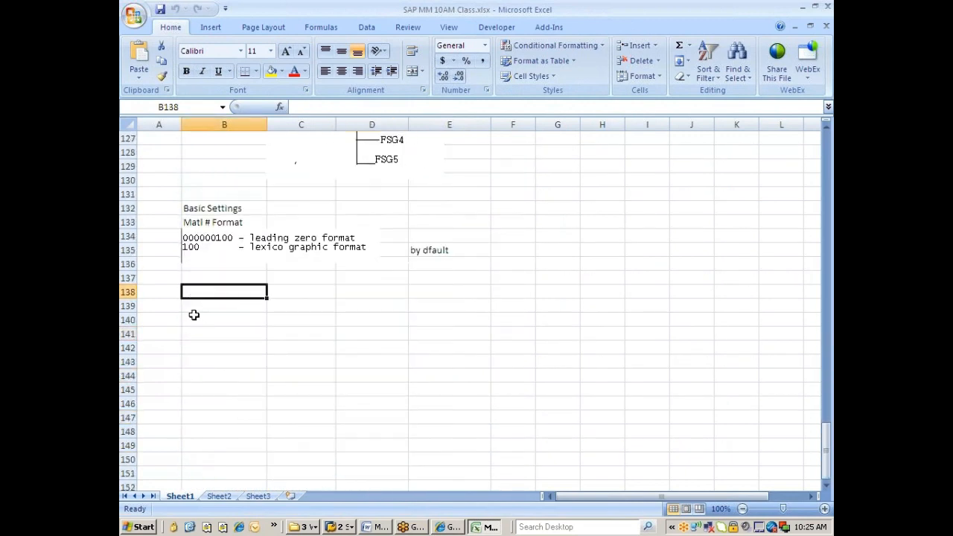
type("baSic")
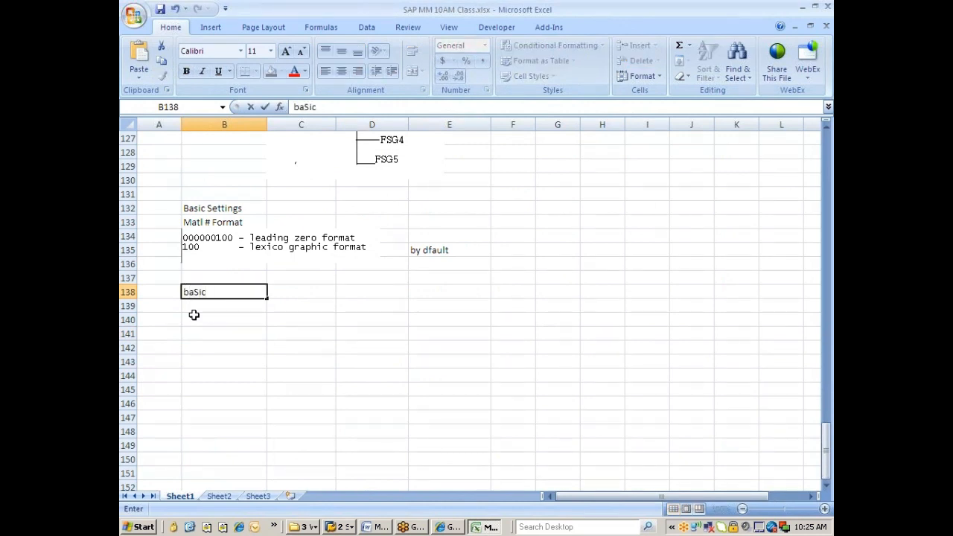
key("BackSpace")
key("BackSpace")
key("BackSpace")
key("BackSpace")
key("BackSpace")
type("bASIC Settings")
key("Return")
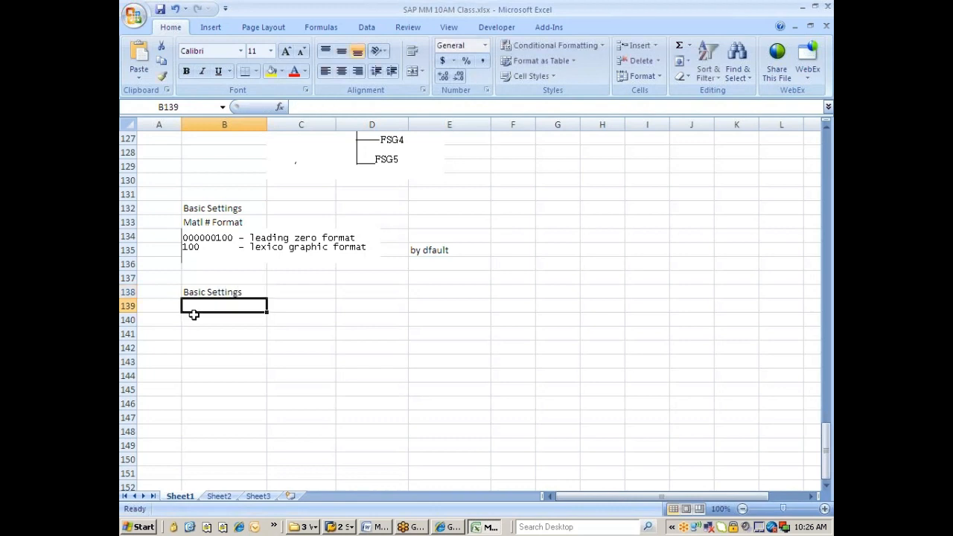
type("\\")
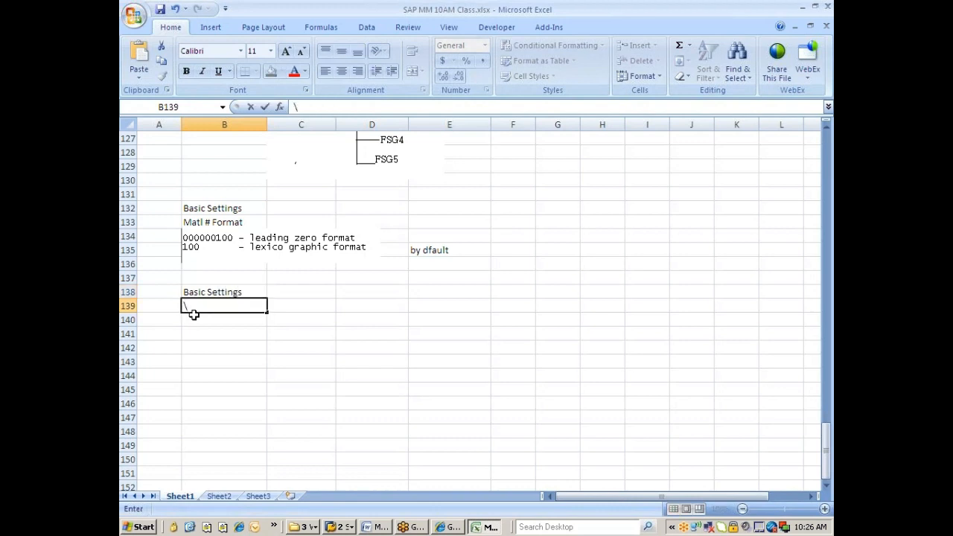
type("Matl Type")
key("Return")
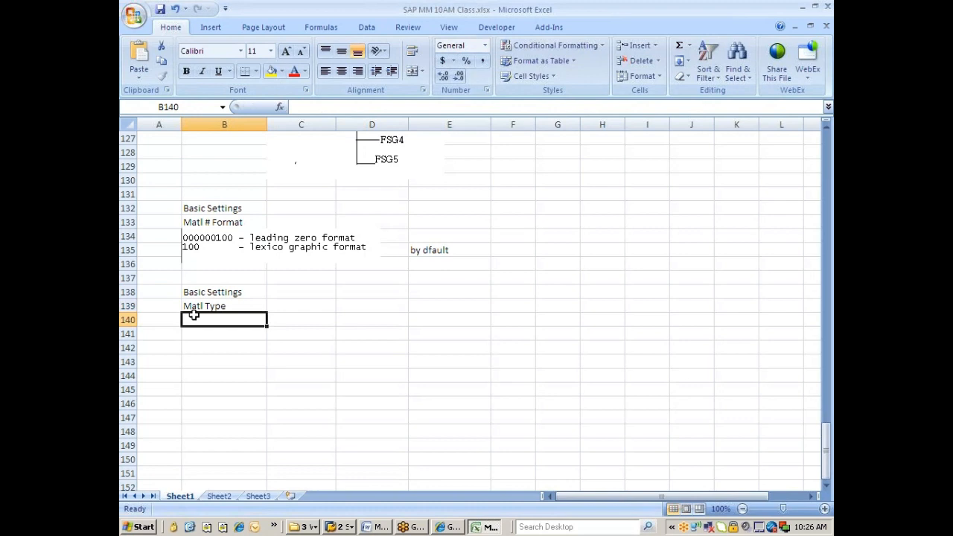
Extend B139 to 'Matl Type can control', clear C139, and start '1.' in B140.
left_click(293, 306)
type("c")
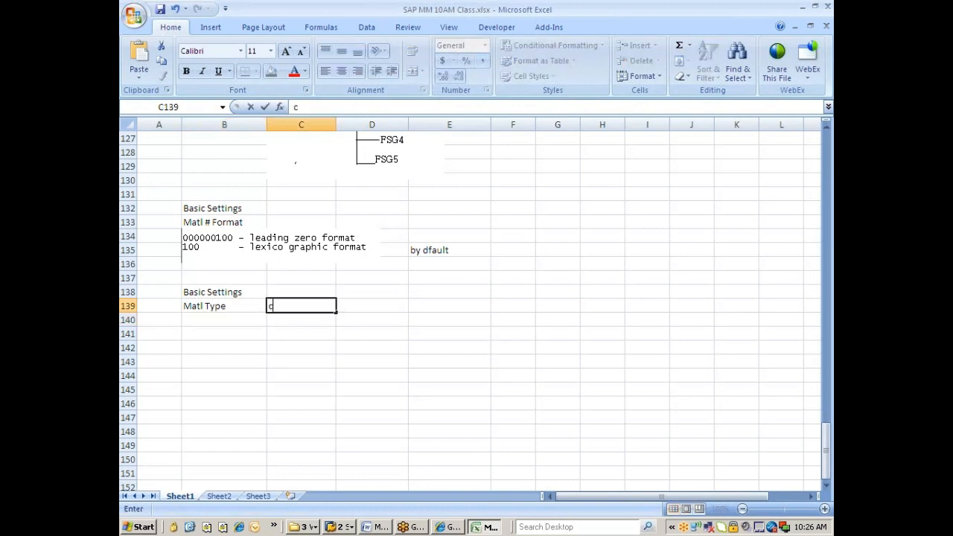
left_click(224, 308)
key("F2")
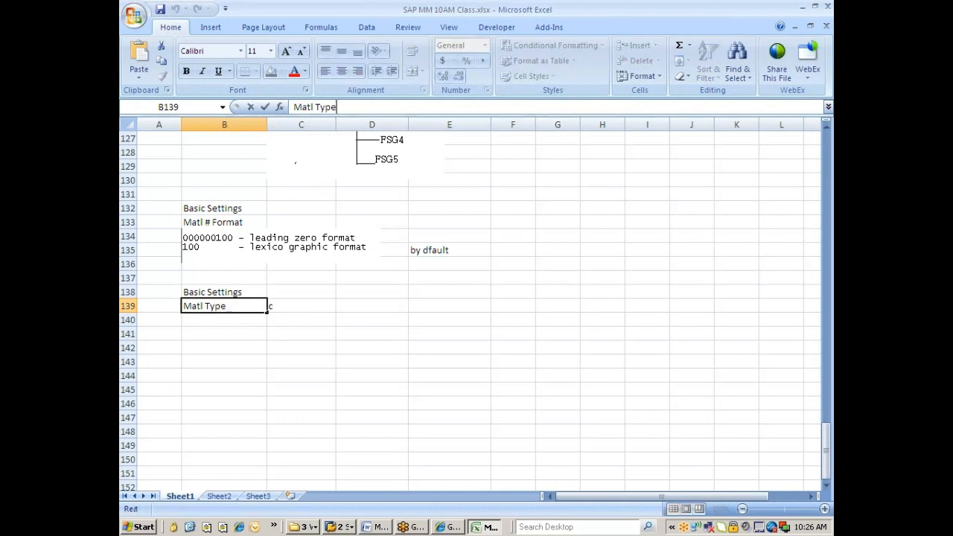
type("can control")
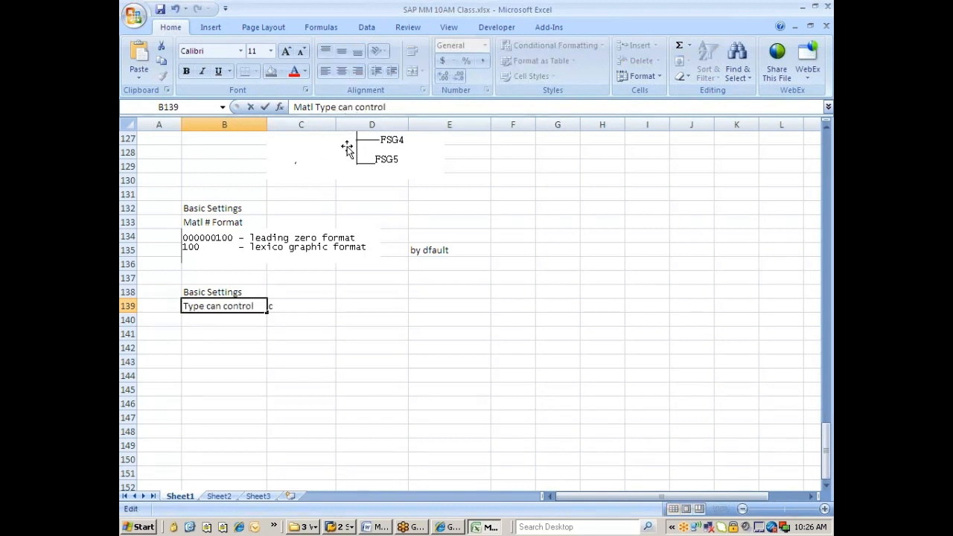
left_click(274, 307)
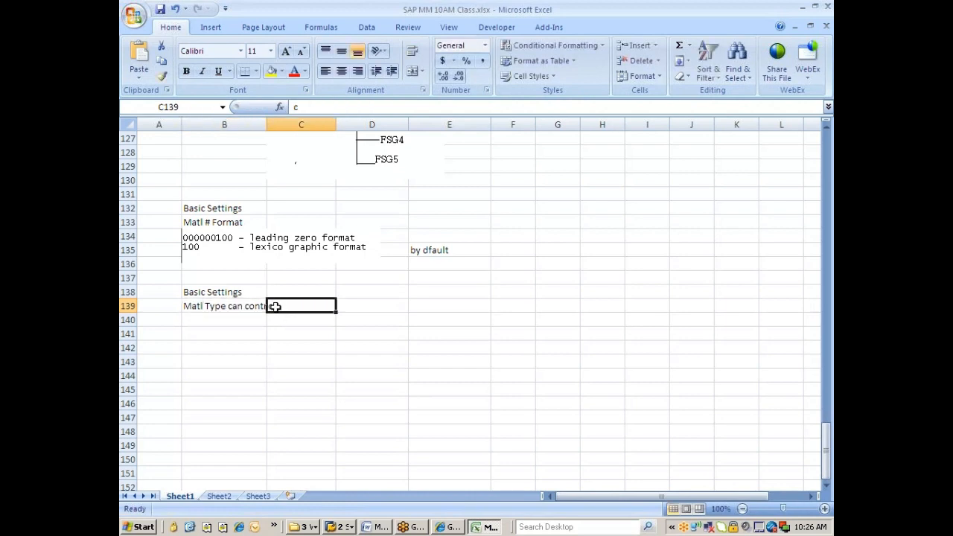
key("Delete")
left_click(254, 337)
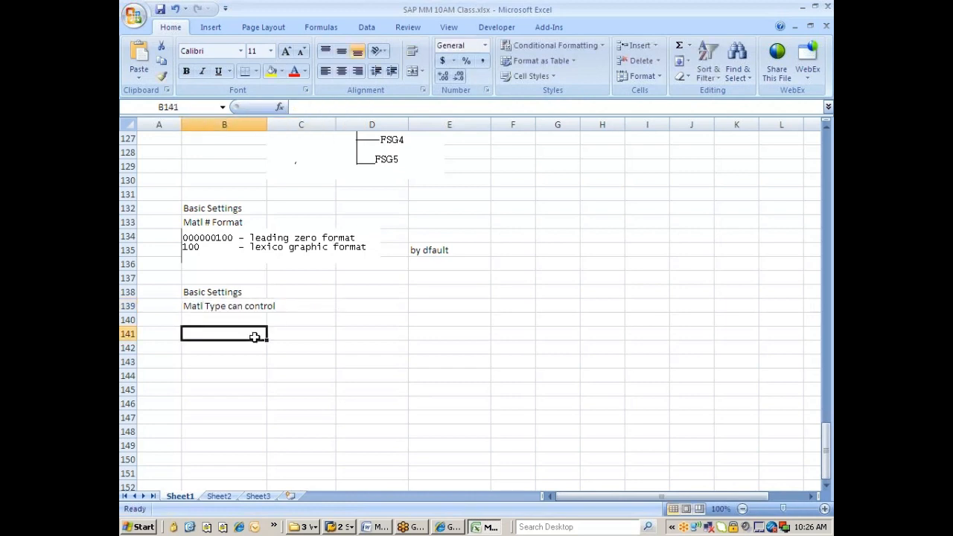
left_click(223, 322)
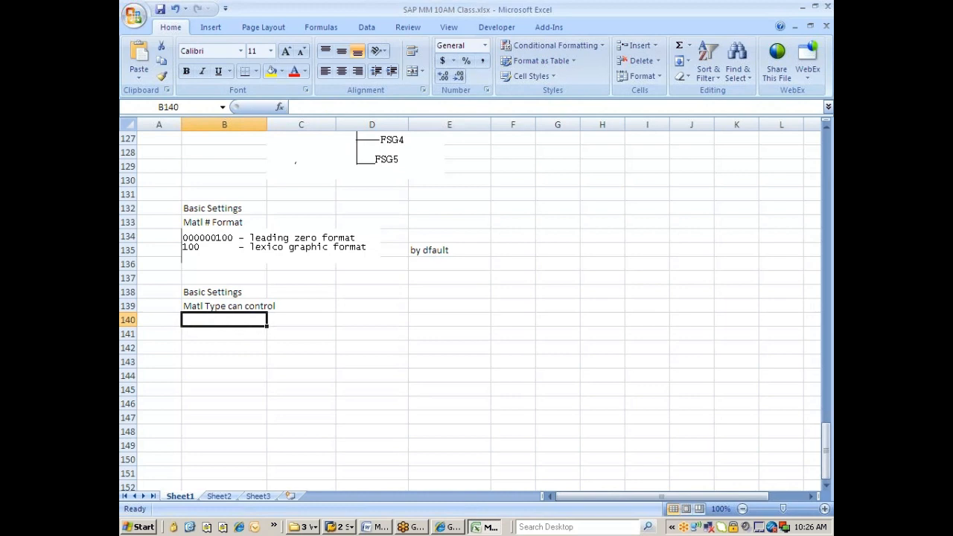
type("1.")
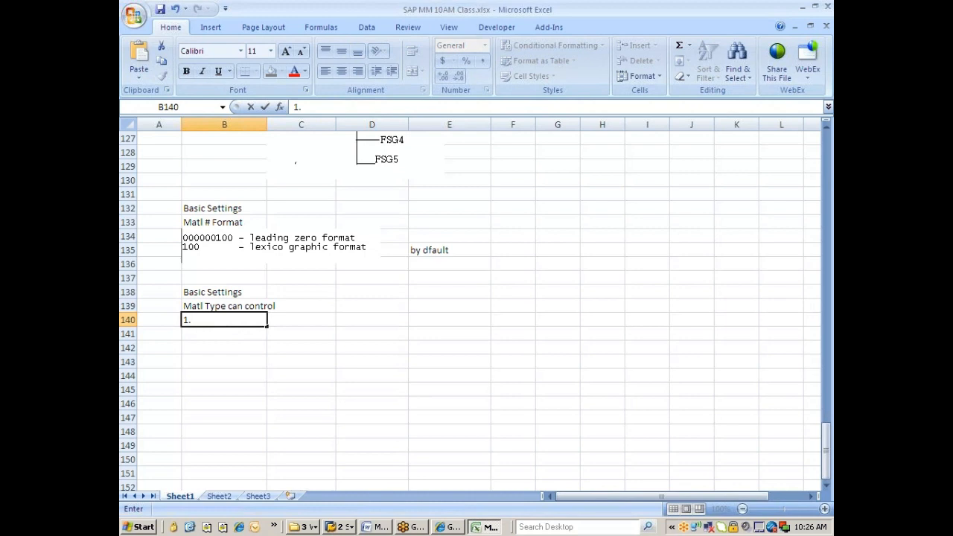
key("alt+Tab")
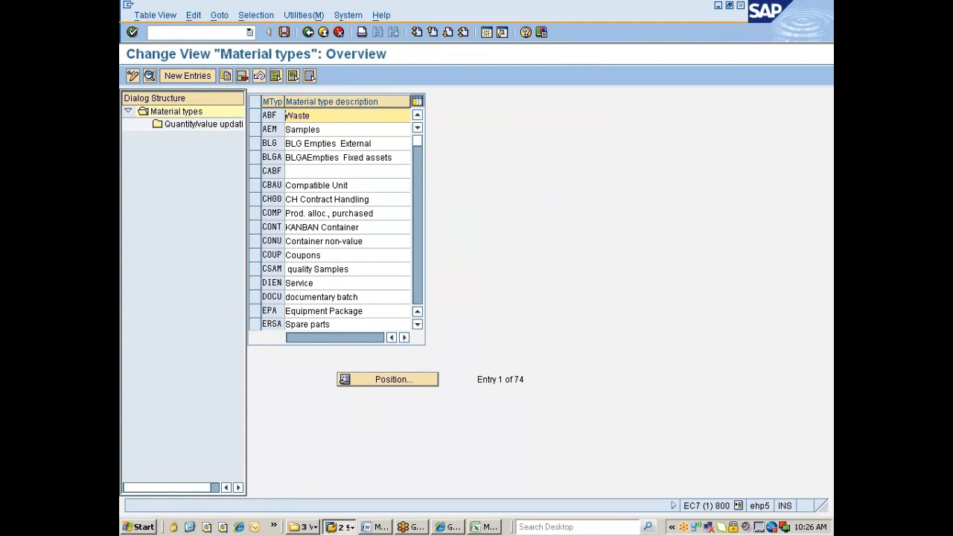
Locate material type ROH and copy it as new material type ZMRO.
left_click(406, 379)
type("ro")
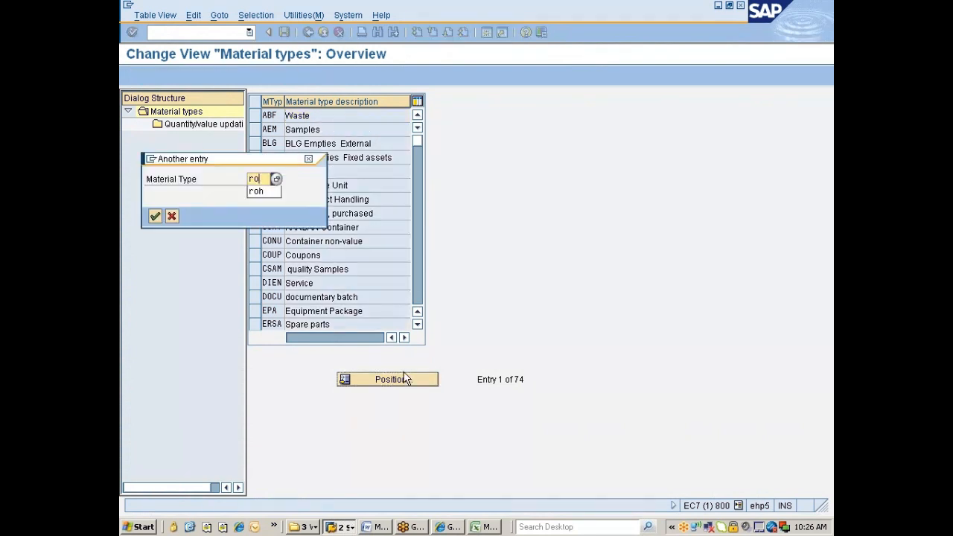
type("h")
key("Return")
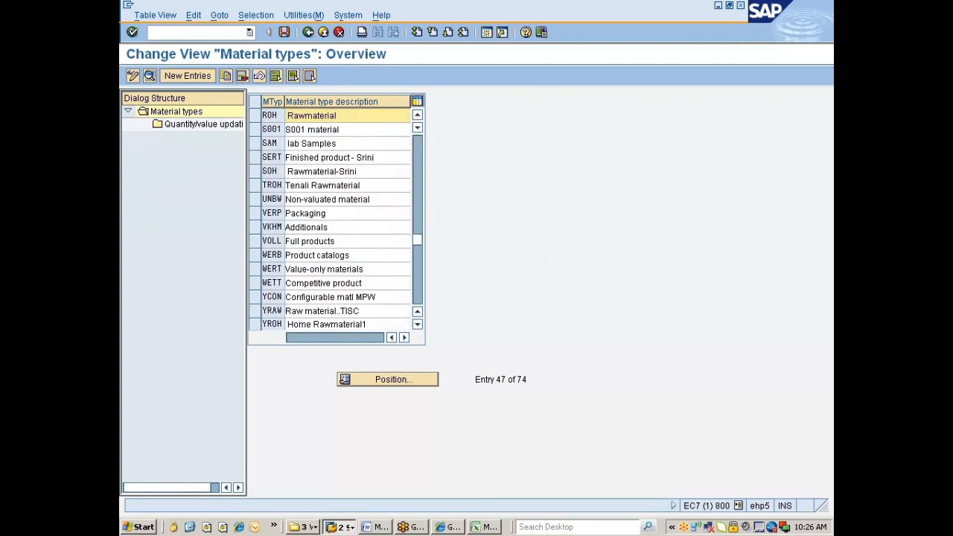
left_click(255, 116)
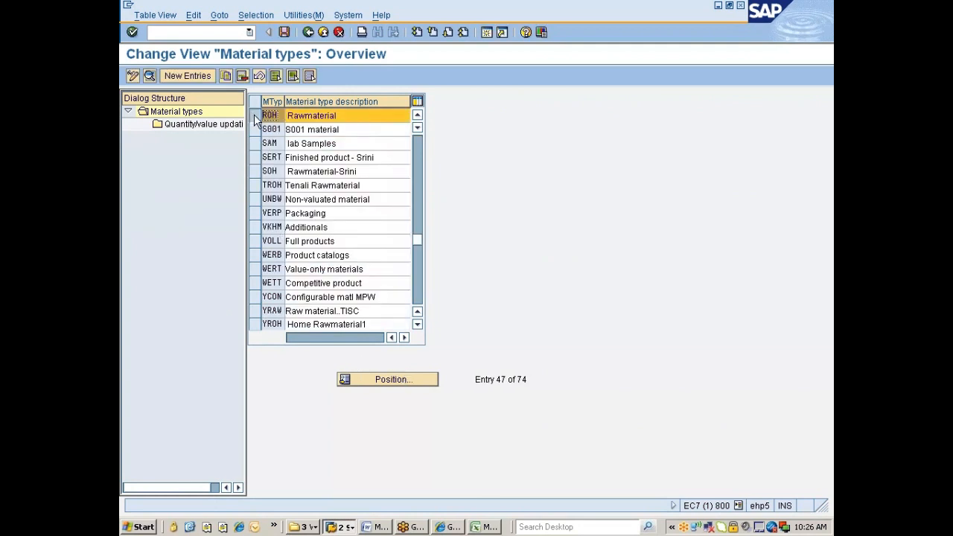
left_click(225, 76)
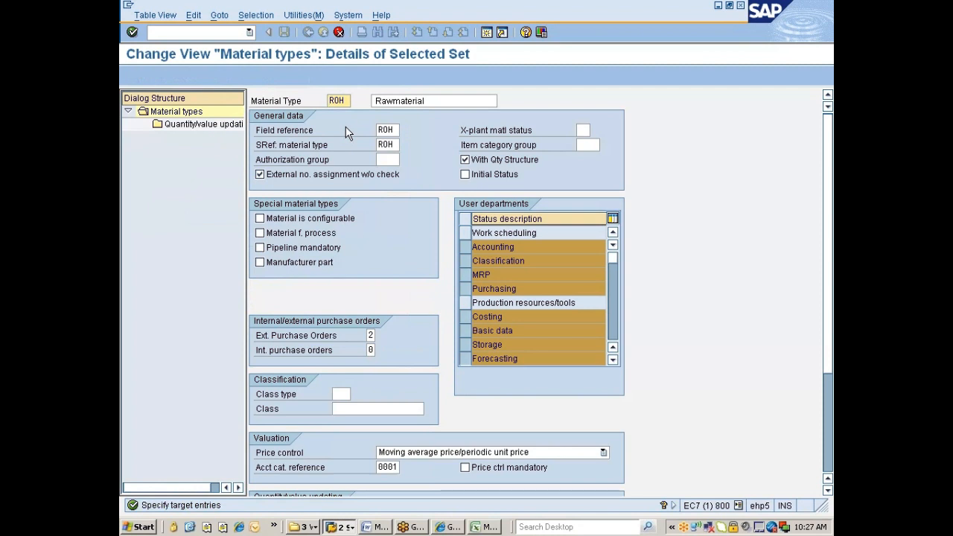
type("Z")
key("Delete")
key("Delete")
key("Delete")
type("MRO")
key("Tab")
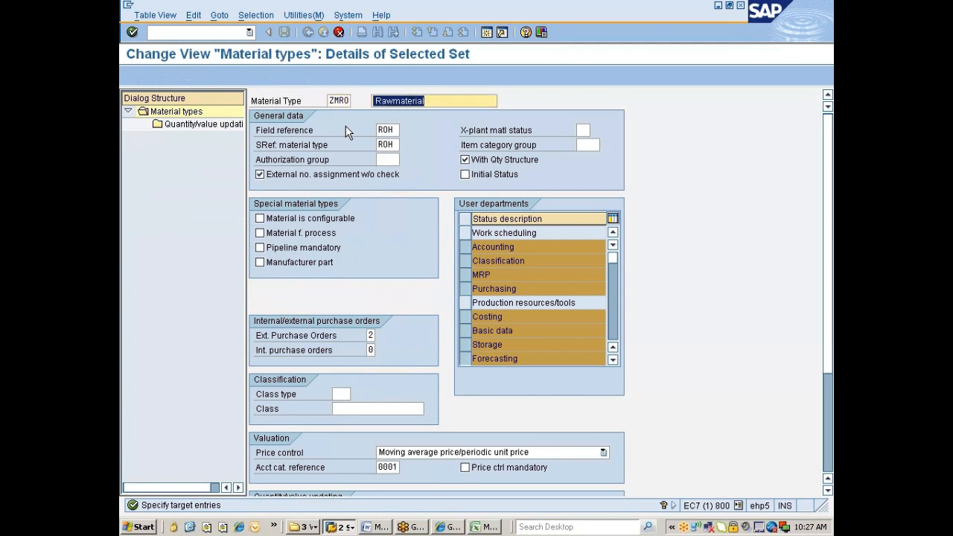
Set the ZMRO description to 'Maint, Repair & Operation'.
type("Mai")
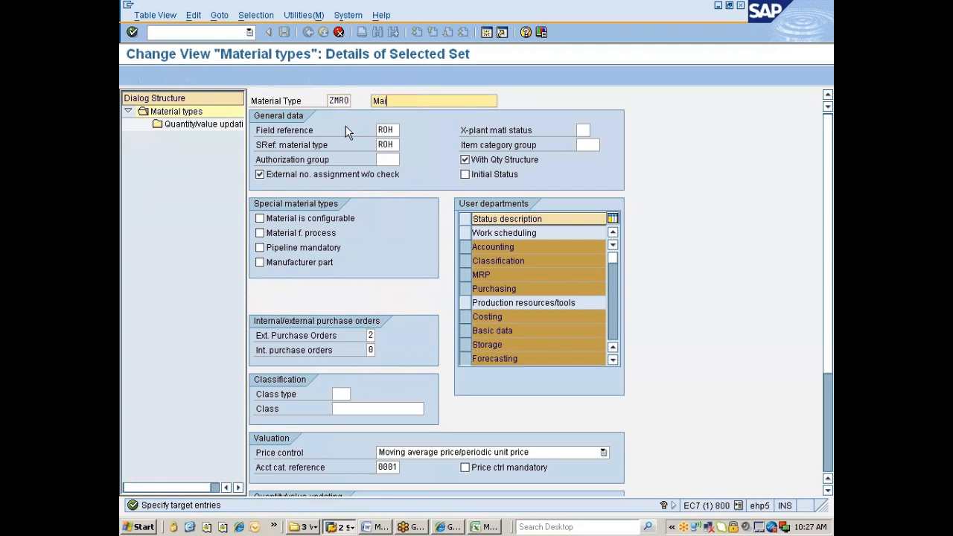
type("ntenance, Re")
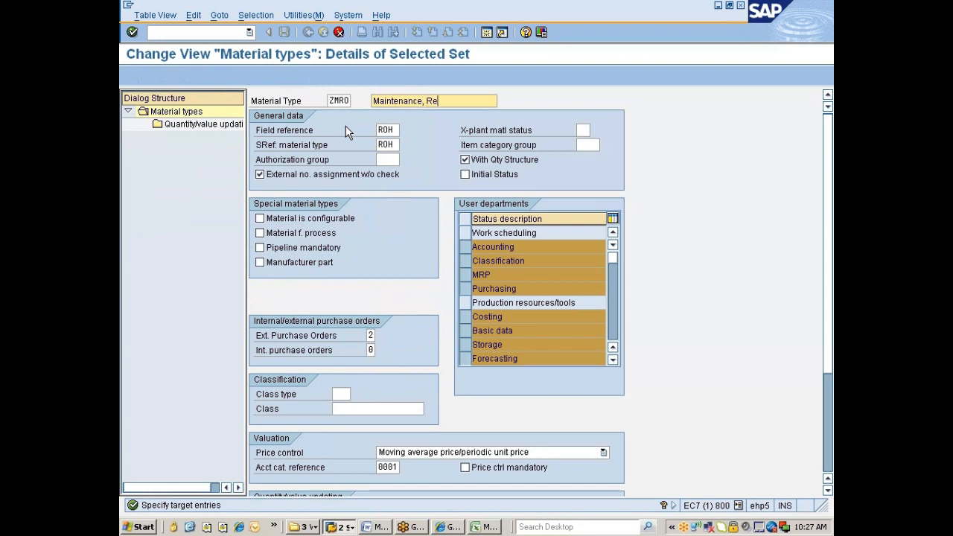
type("pair &")
type("OPe")
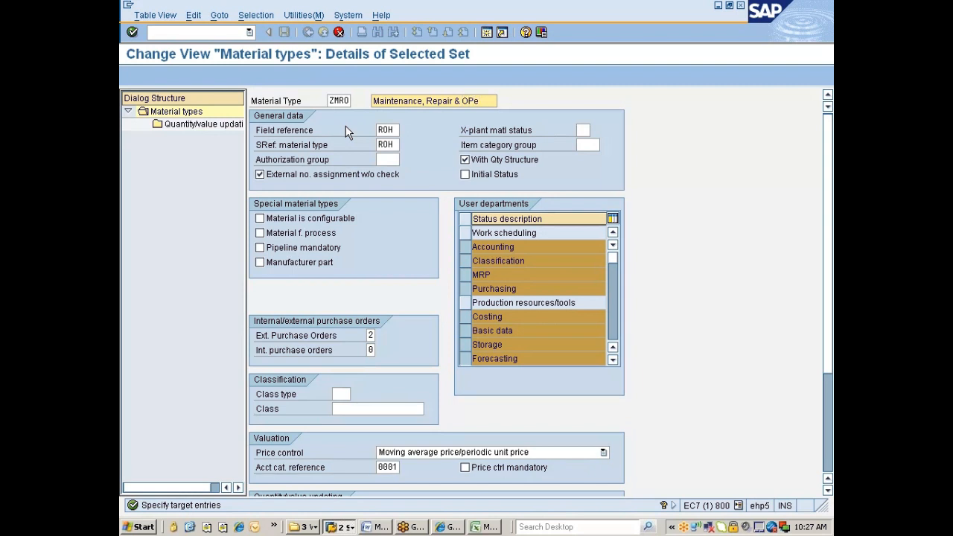
key("BackSpace")
key("BackSpace")
type("pe")
key("ctrl+shift+Right")
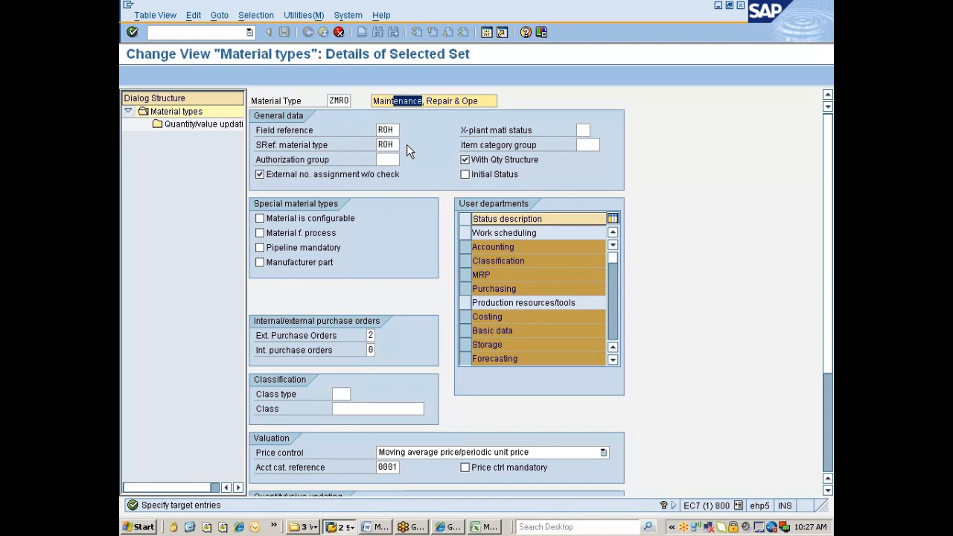
key("Delete")
key("End")
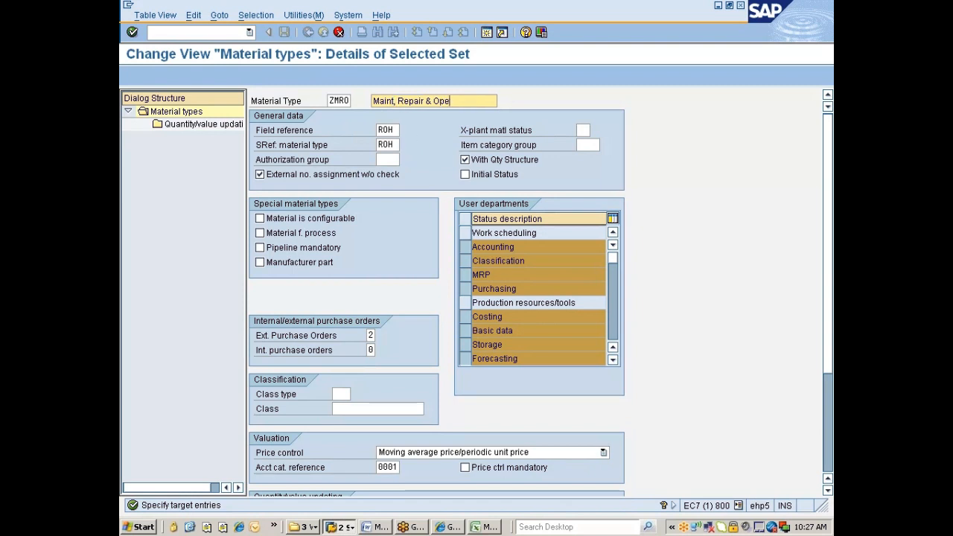
type("ration")
Copy ZMRO with dependent entries and save it under request EC7K900551 (Nissan changes).
key("Return")
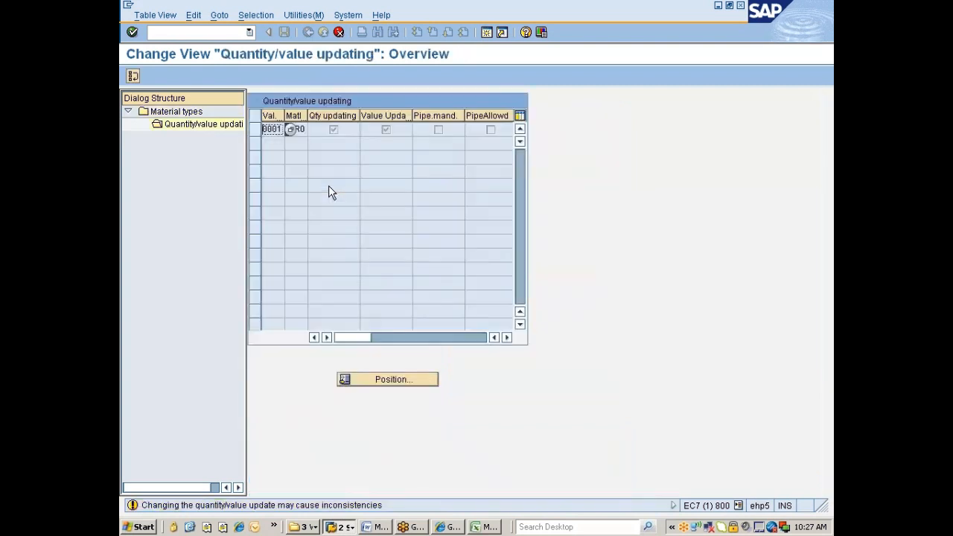
key("Return")
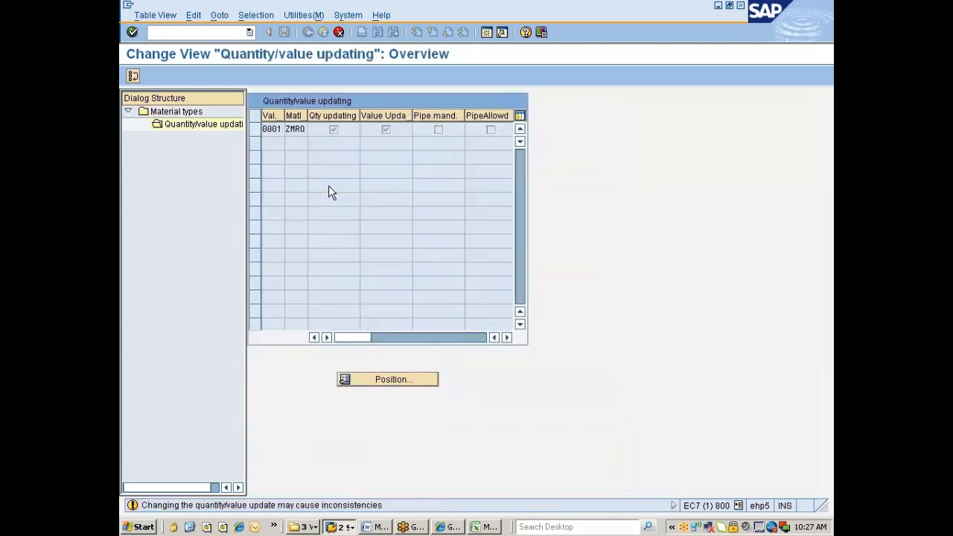
key("Return")
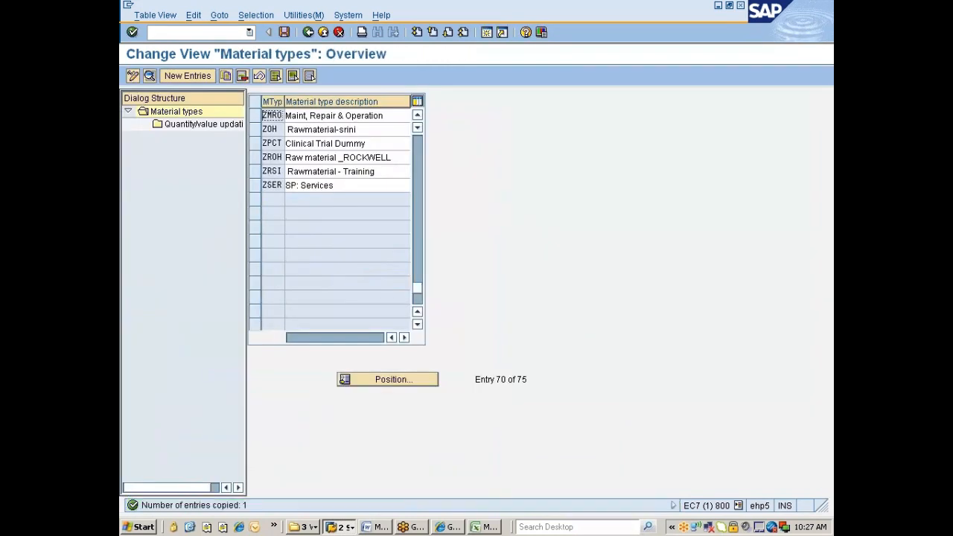
key("ctrl+s")
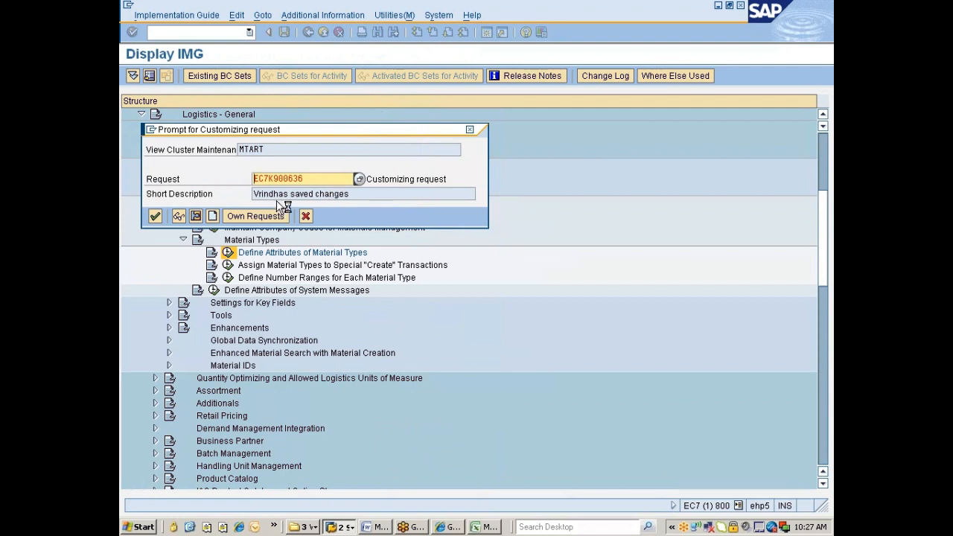
left_click(214, 218)
left_click(268, 220)
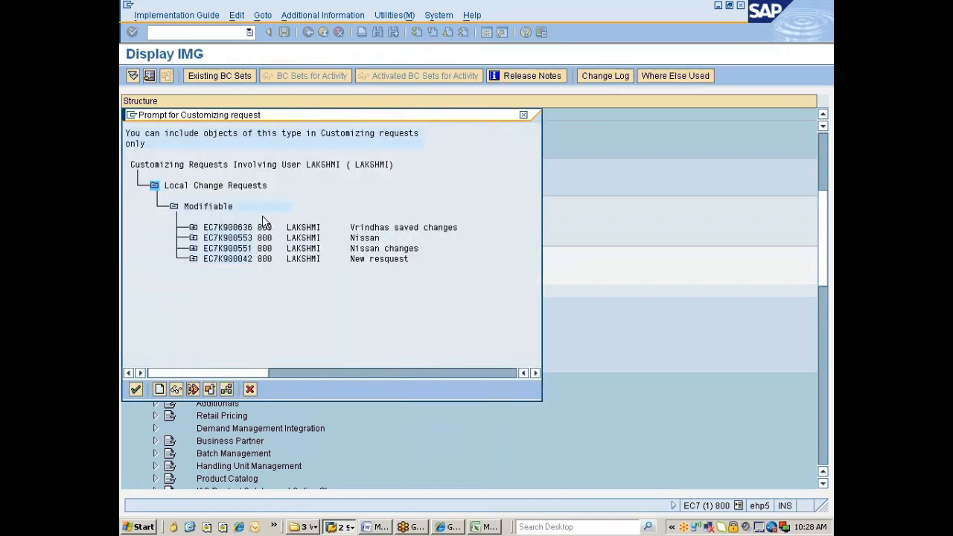
double_click(235, 252)
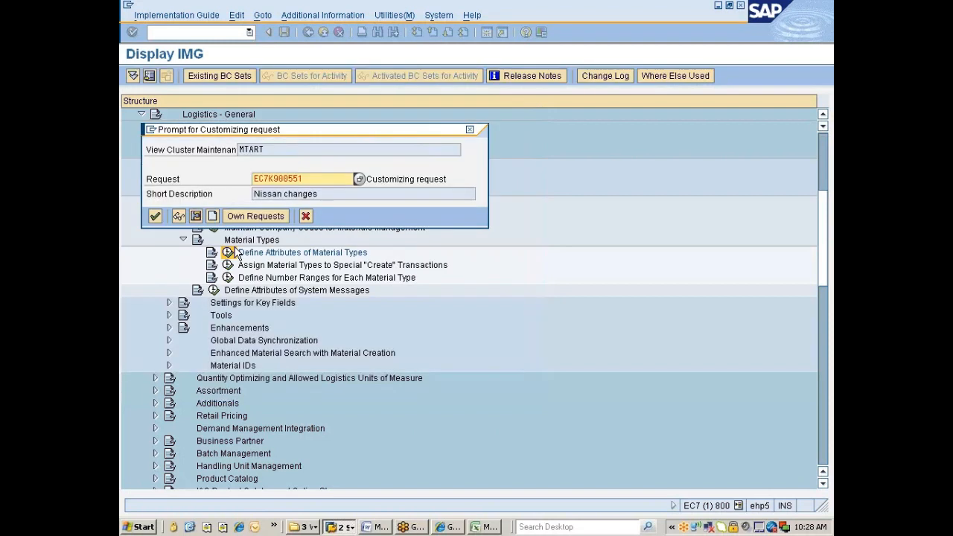
left_click(155, 216)
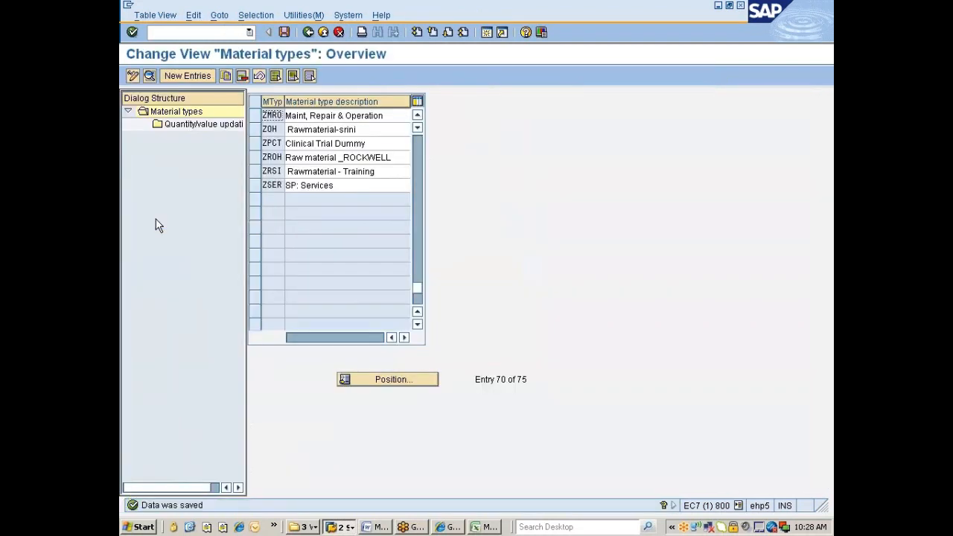
Open ZMRO's details, showing field reference ROH and account category reference 0001.
left_click(256, 116)
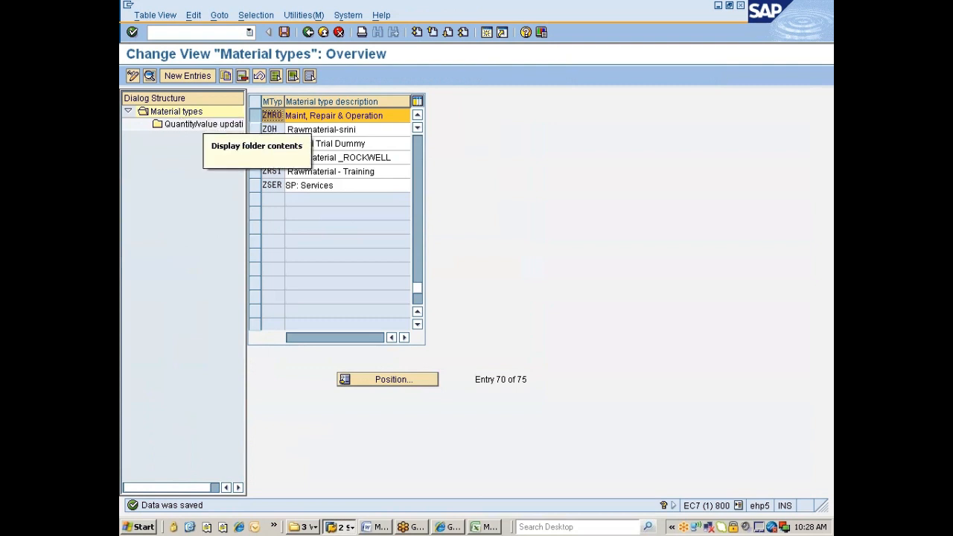
left_click(150, 78)
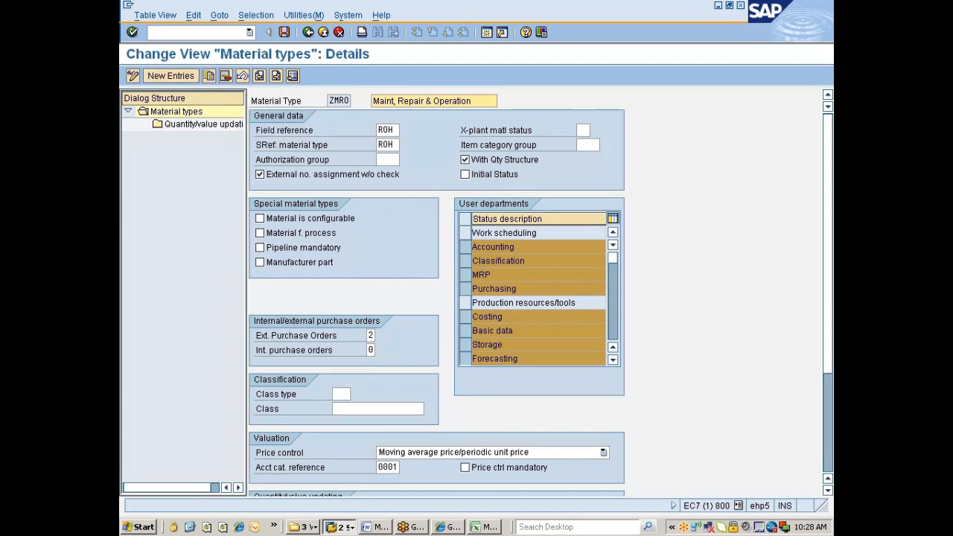
left_click(330, 101)
left_click_drag(330, 101, 350, 100)
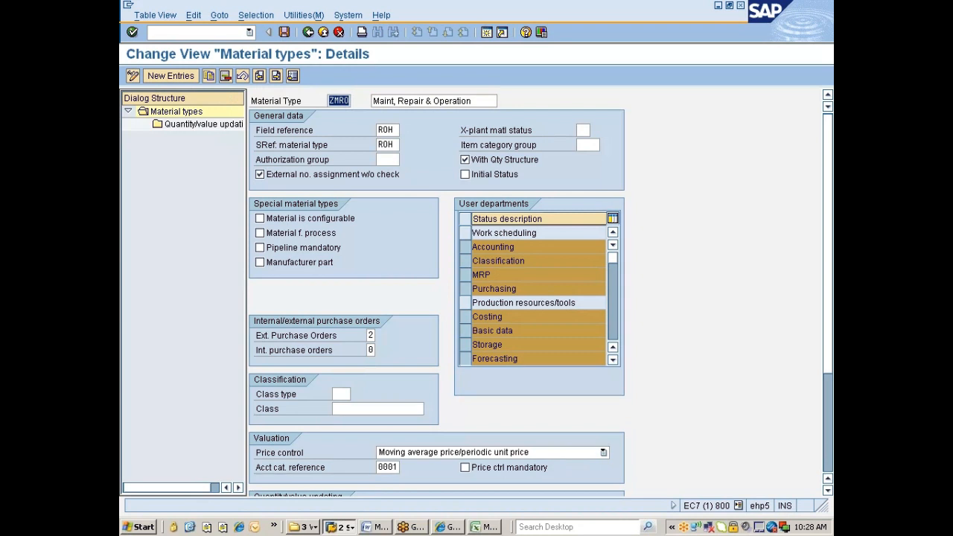
left_click(354, 102)
left_click(392, 130)
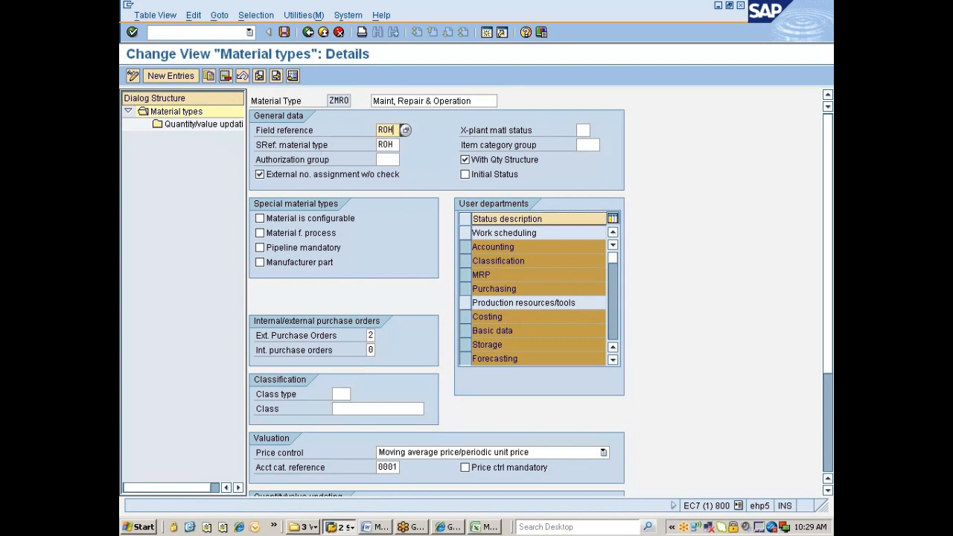
left_click(405, 131)
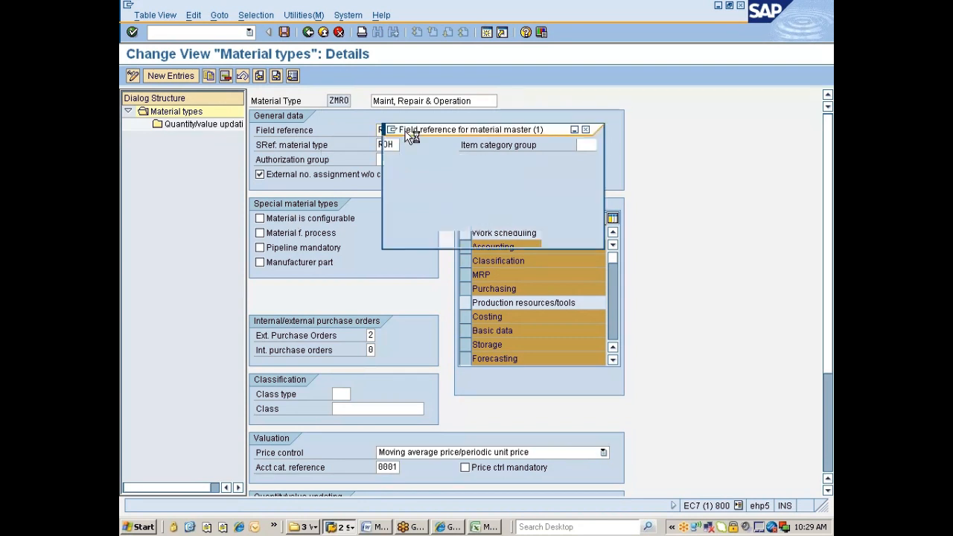
scroll(469, 285, "down", 10)
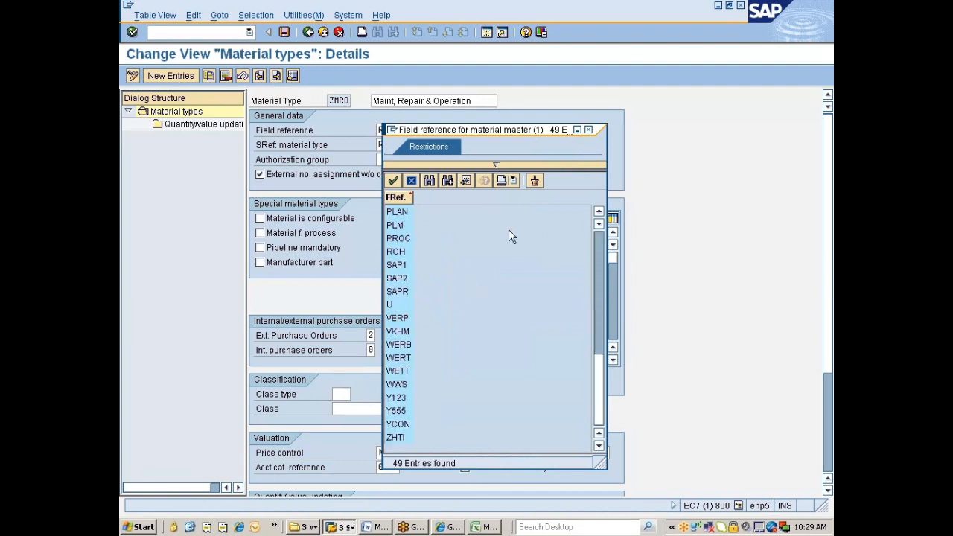
left_click(588, 129)
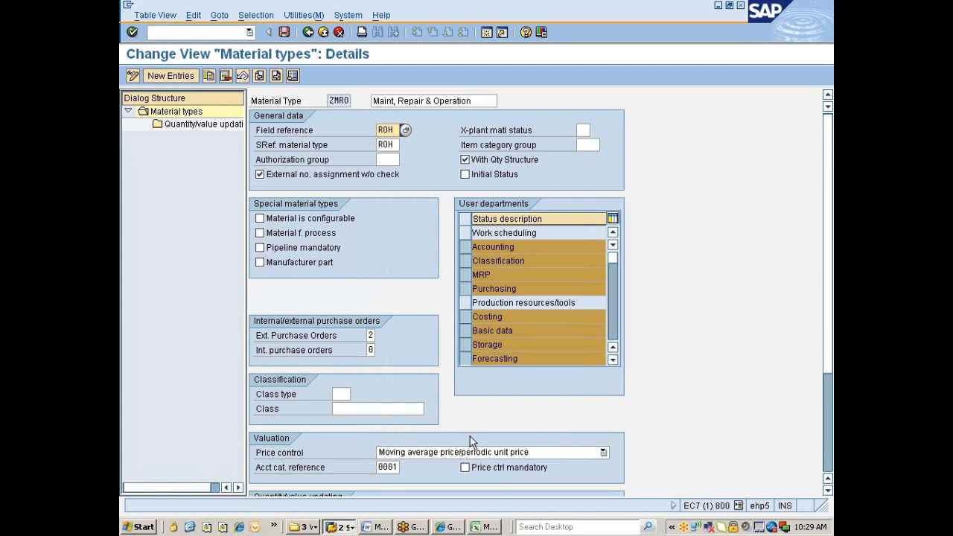
left_click(486, 527)
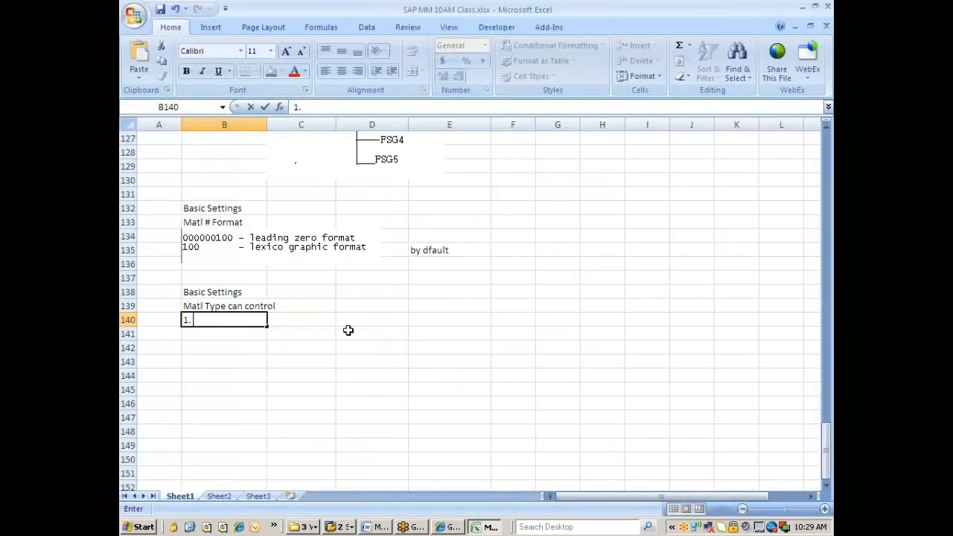
Enter the note '1. FS prop via Field Ref assigned to it' in B140, then return to SAP.
type("FS prop via ")
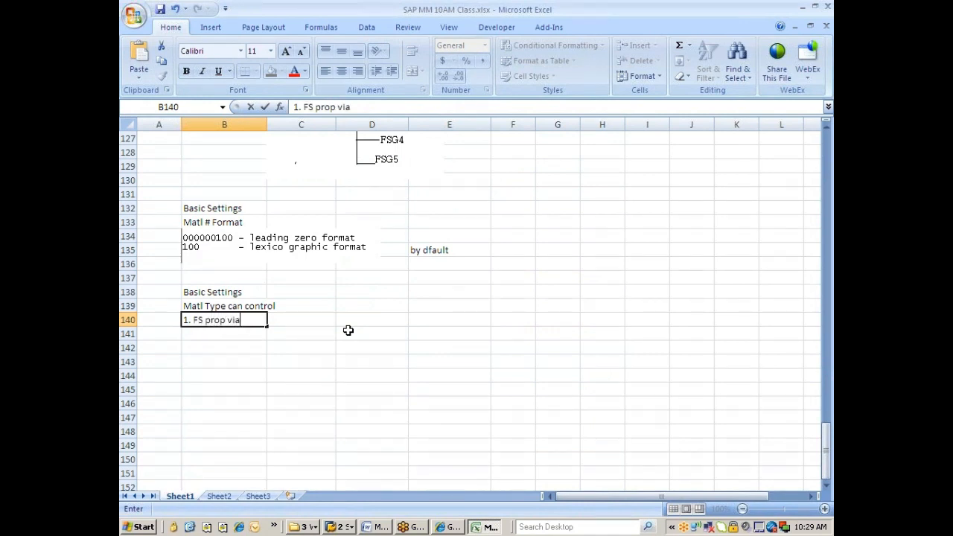
type("Field Rfe")
key("BackSpace")
key("BackSpace")
type("ef")
scroll(348, 330, "down", 1)
type("assigned ")
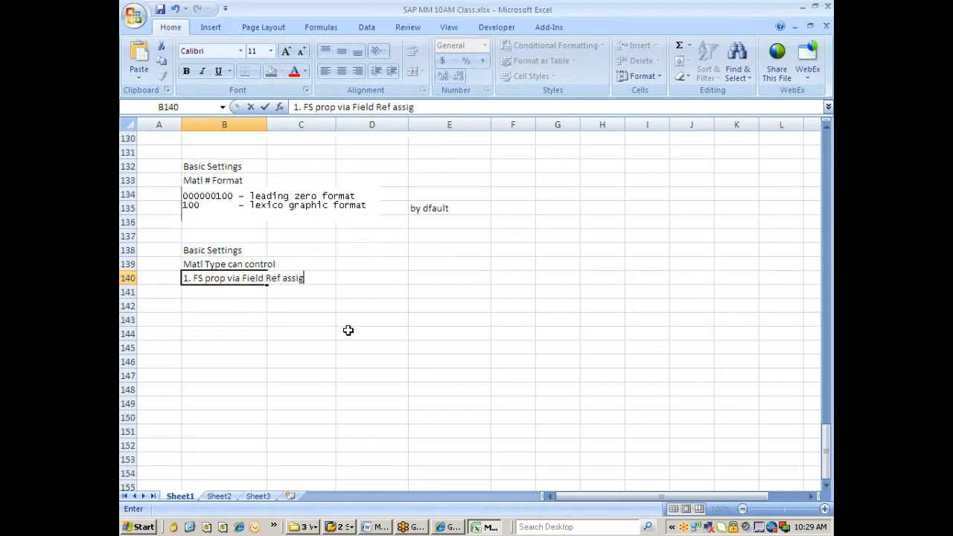
type("to it")
key("Return")
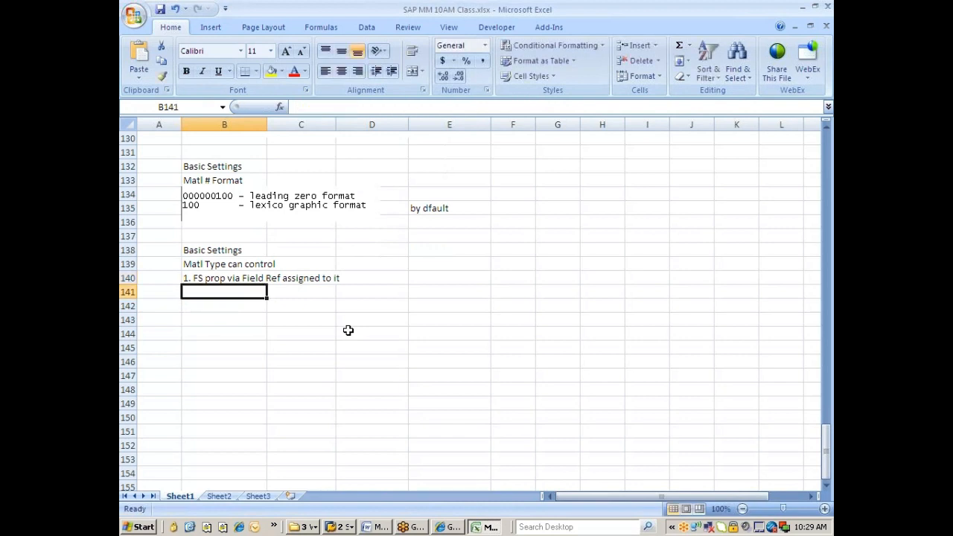
key("alt+Tab")
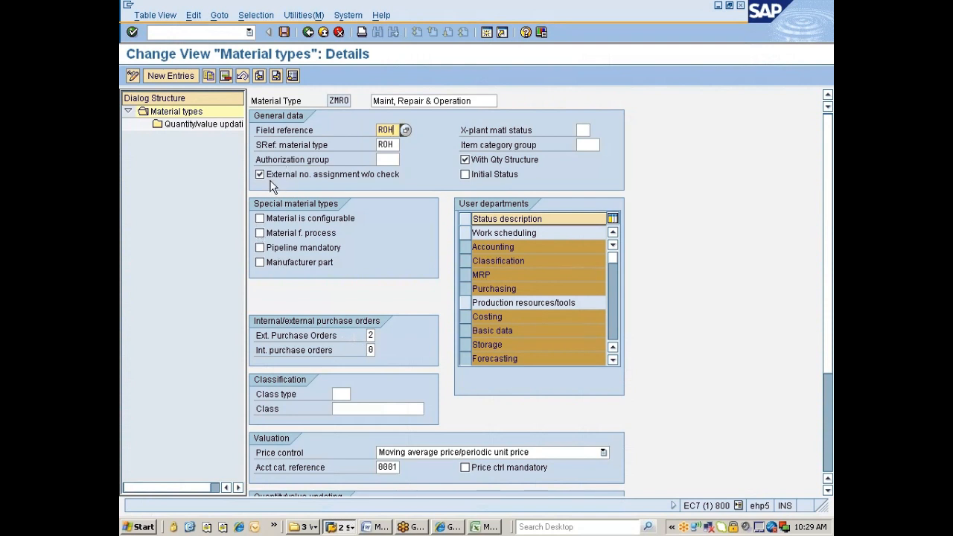
Toggle ZMRO's External no. assignment w/o check off and on, leaving it checked.
left_click(316, 178)
left_click(395, 177)
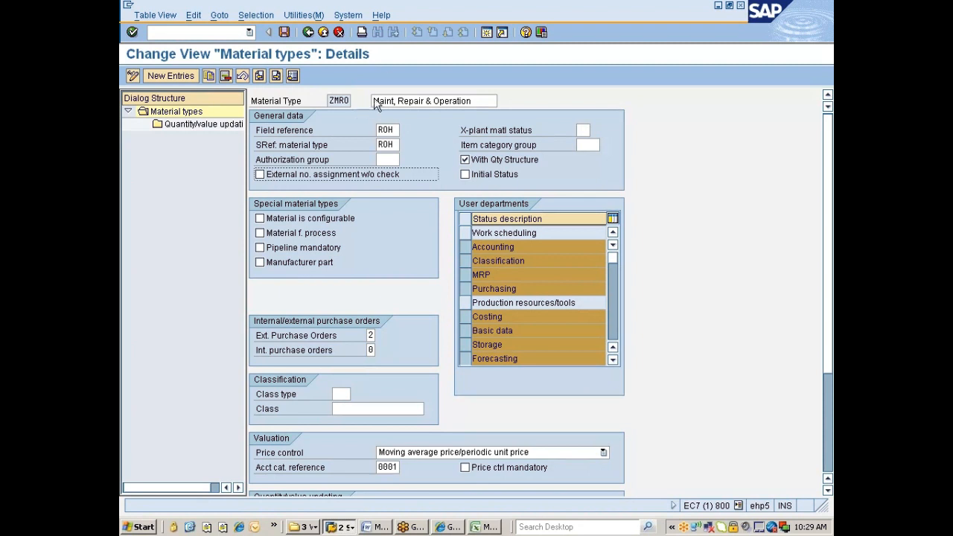
left_click(355, 178)
left_click(542, 33)
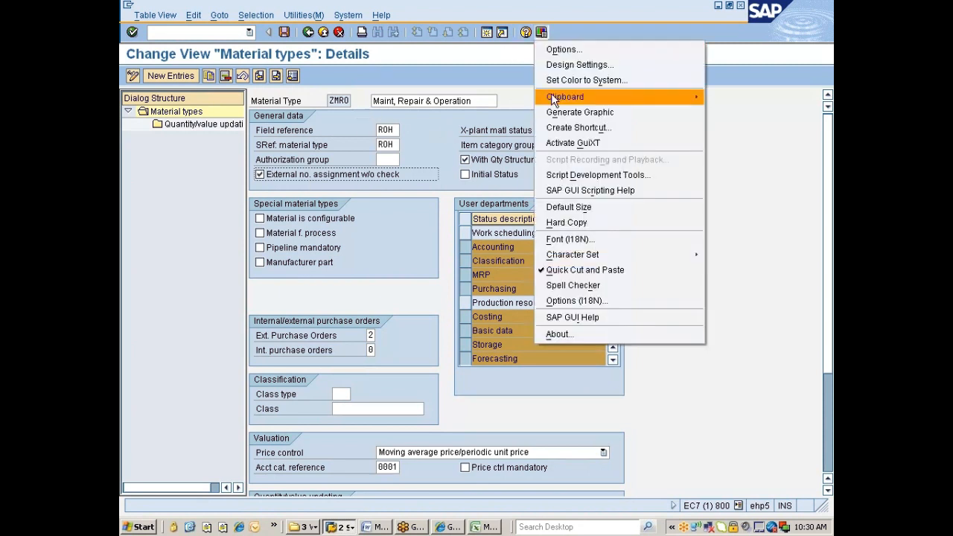
left_click(417, 154)
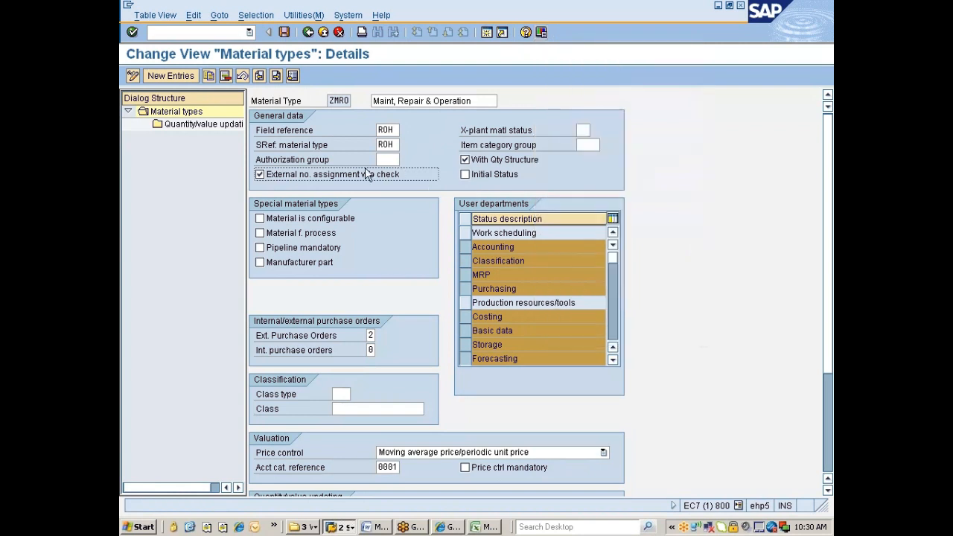
left_click(271, 178)
left_click(279, 174)
Run /omm01 to open Create Material in a new session.
left_click(207, 33)
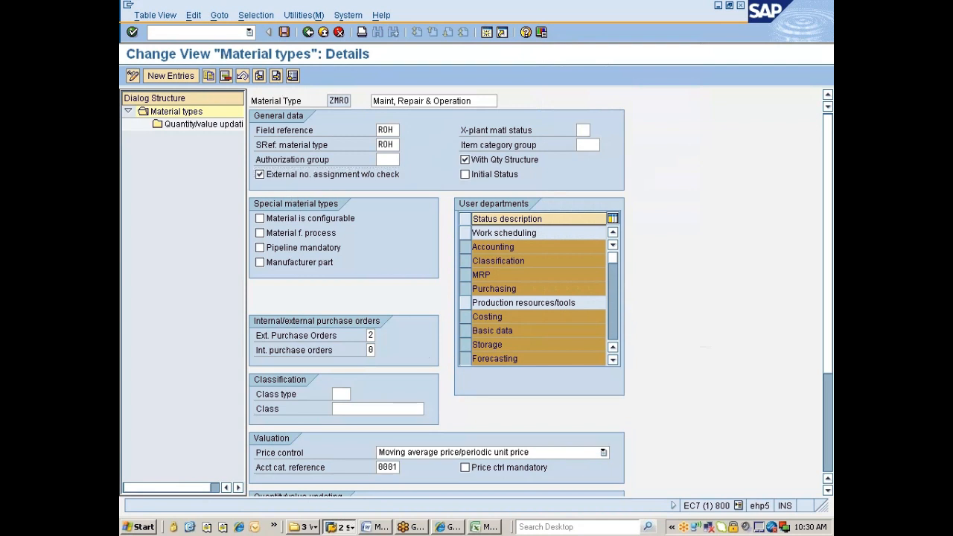
type("/omm01")
key("Return")
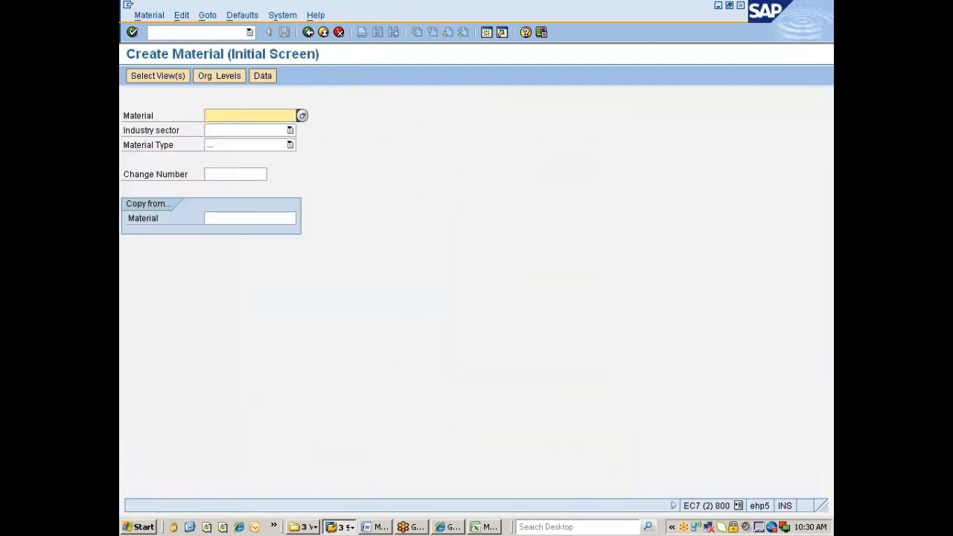
Enter material 123sdfsdjf3434, industry sector Manufatcuring and material type Maint, Repair & Operation.
type("123sdfsdjf3434")
left_click(207, 131)
type("Manufatcuring")
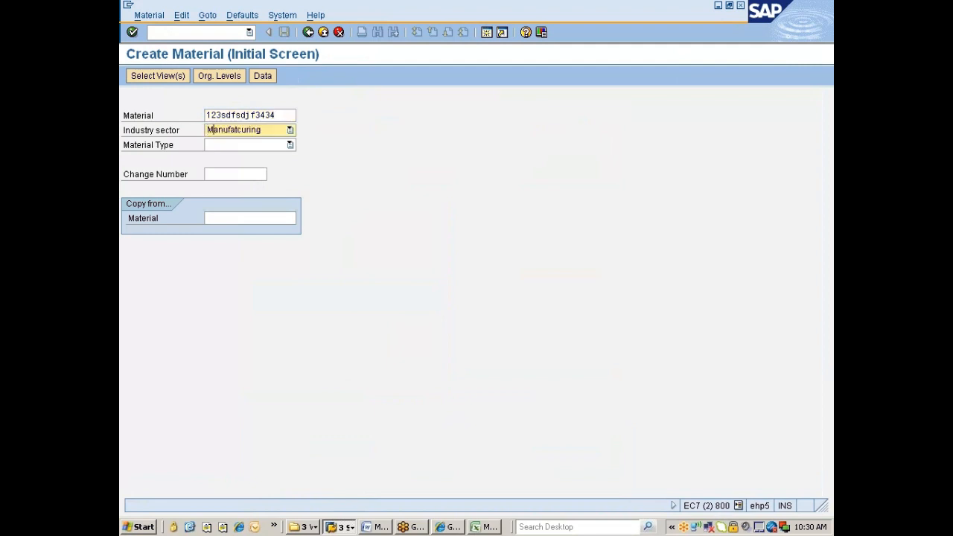
key("Down")
key("Down")
key("Down")
key("Down")
key("Down")
key("Down")
key("Down")
left_click(241, 131)
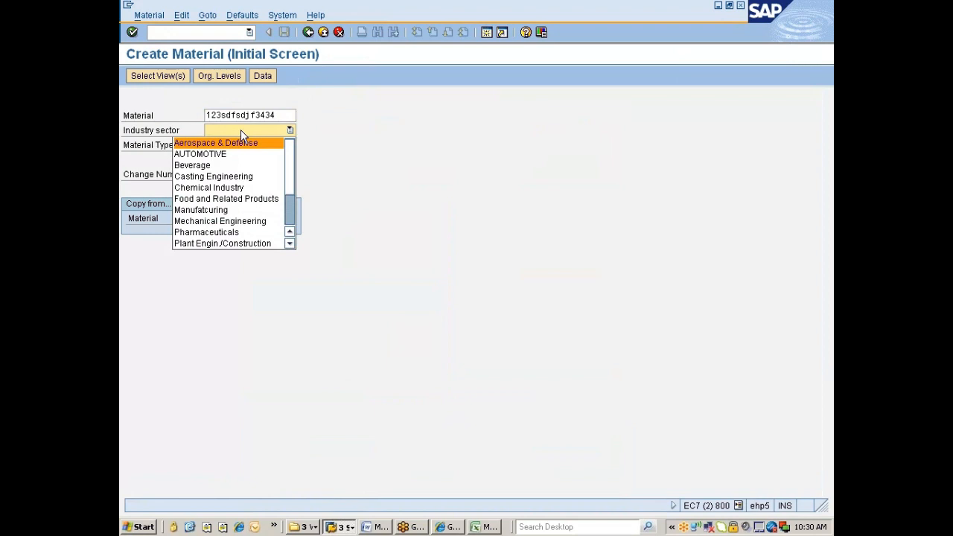
left_click(221, 210)
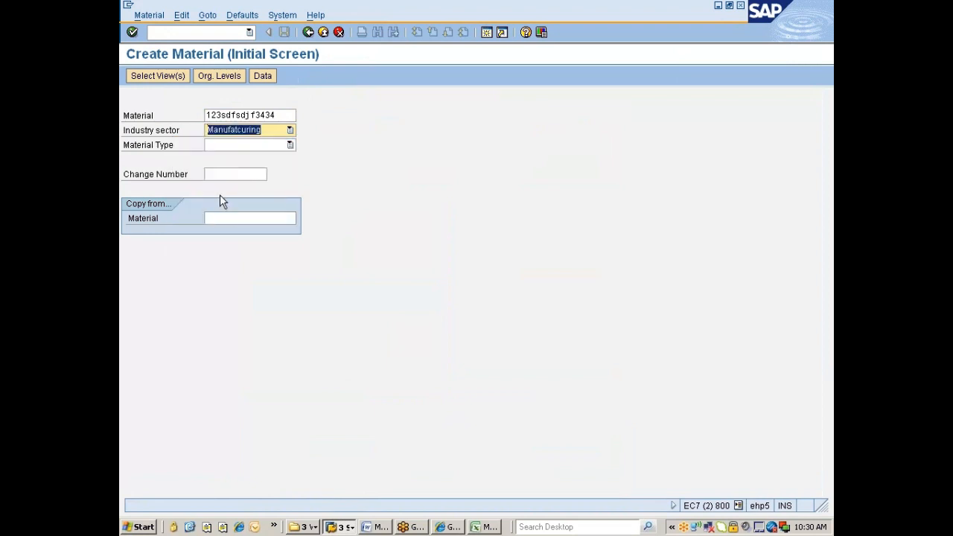
left_click(227, 147)
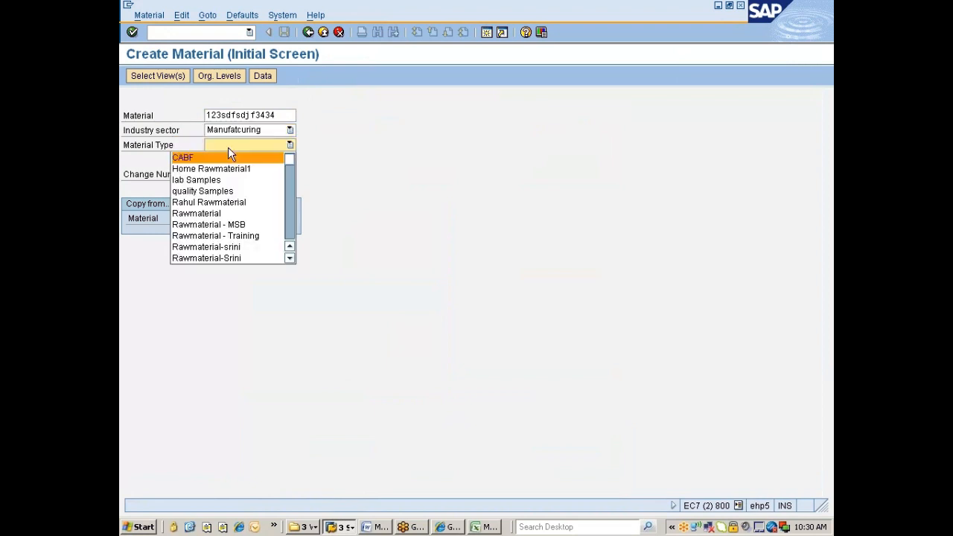
key("m")
key("m")
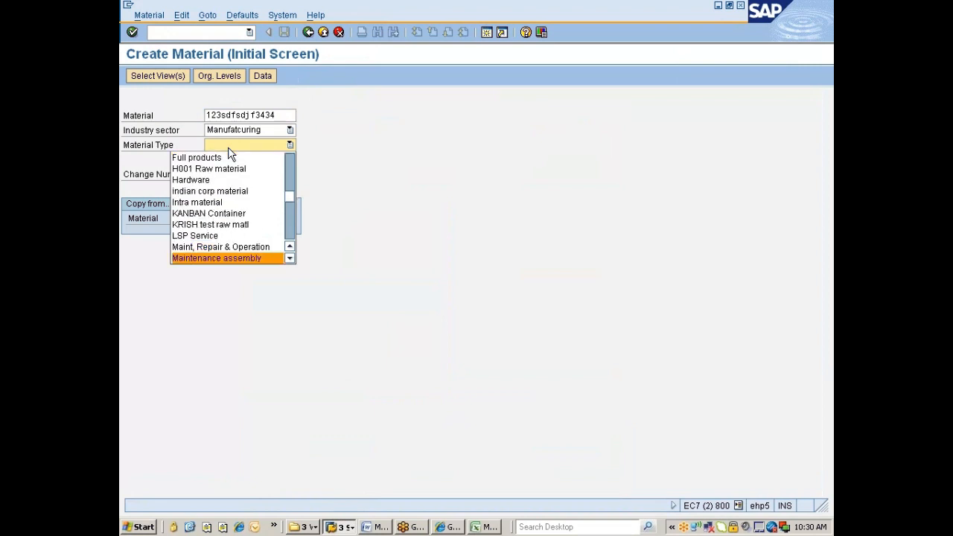
key("Up")
key("Return")
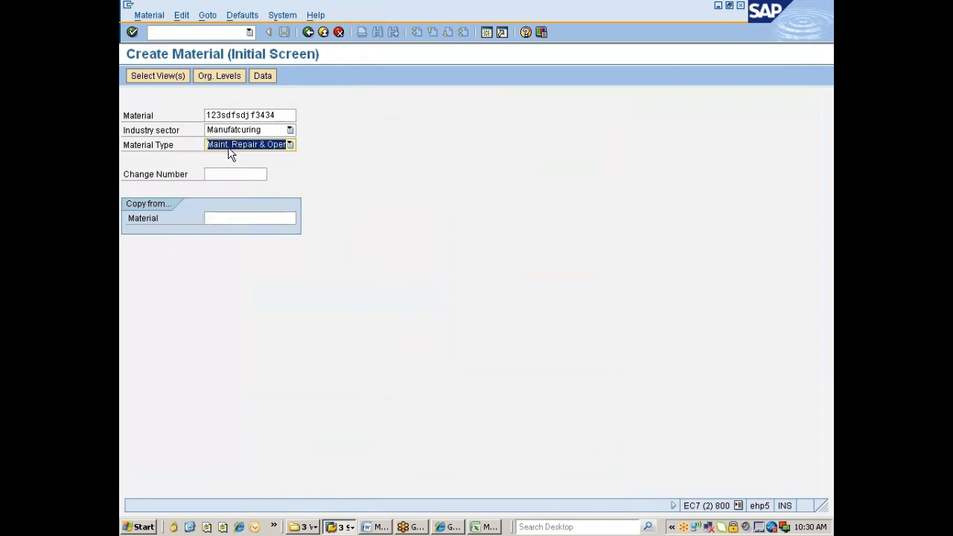
key("Return")
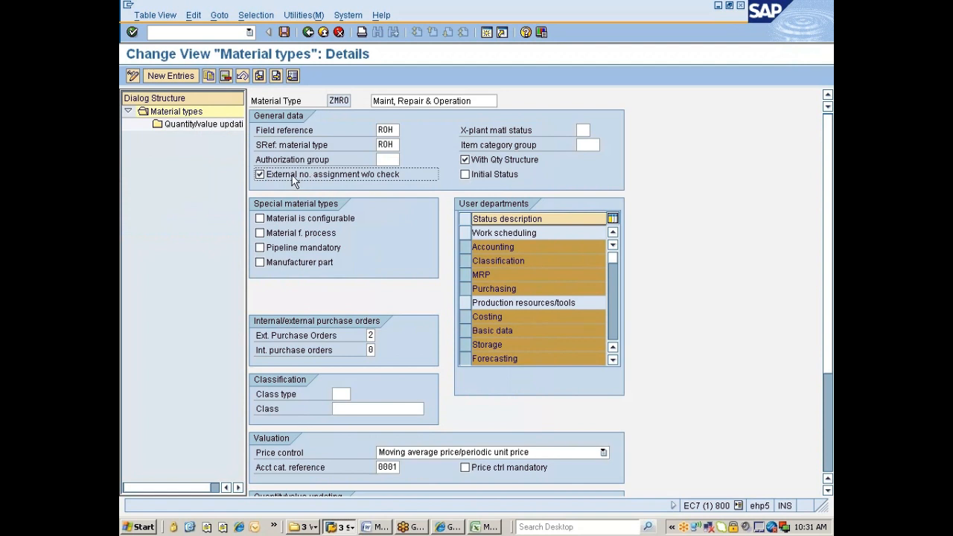
Write '2. Assignment of ext no w/o check' in B141 and begin '3.' below it.
left_click(487, 527)
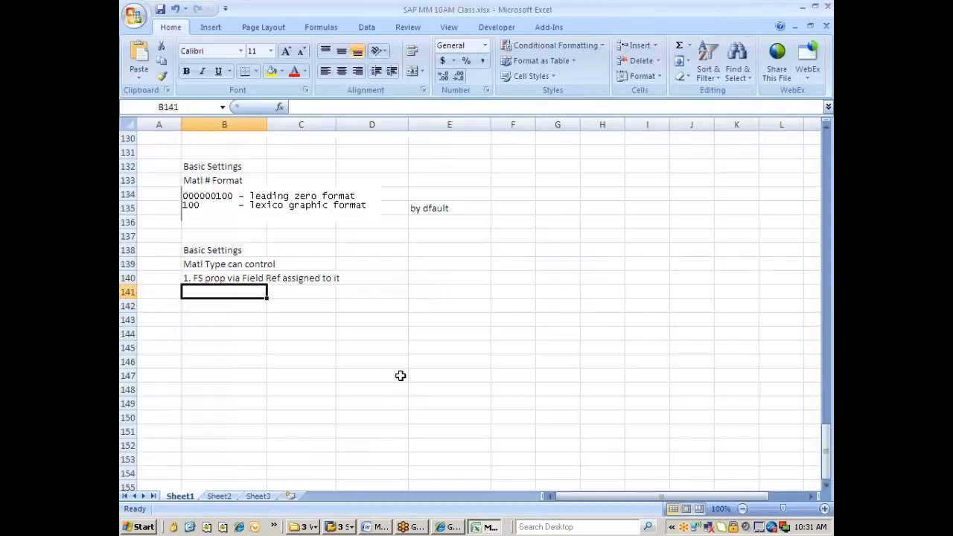
type("2")
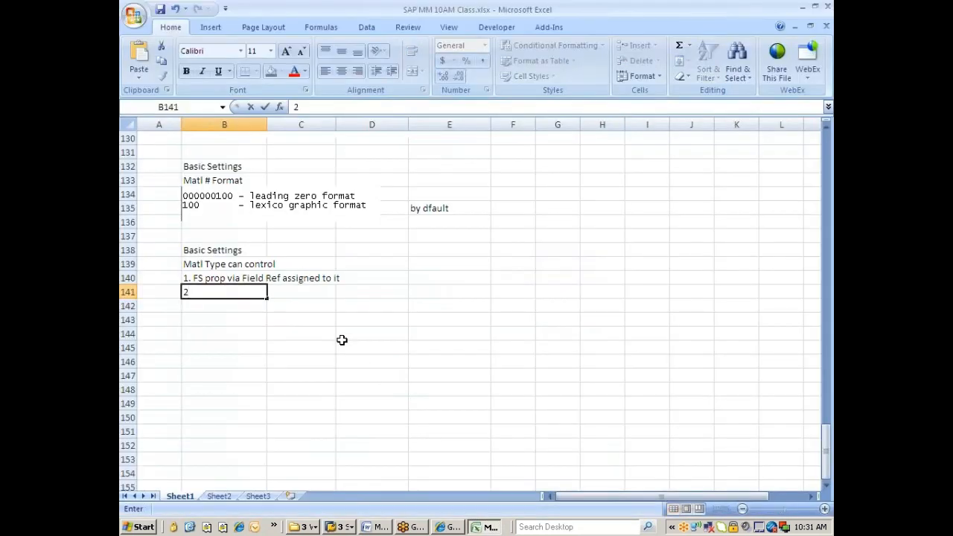
type(". Assignment of ex")
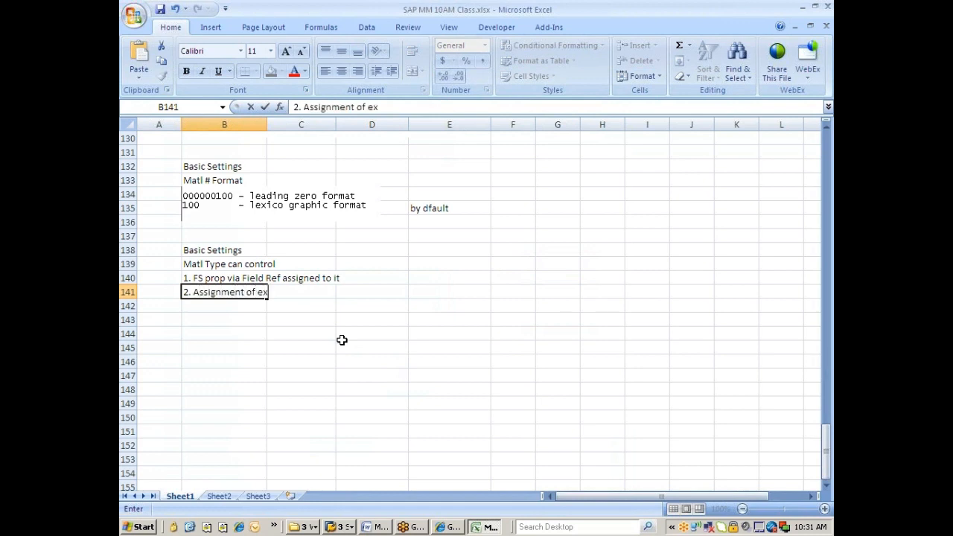
type("t npo")
key("BackSpace")
type("w/o check")
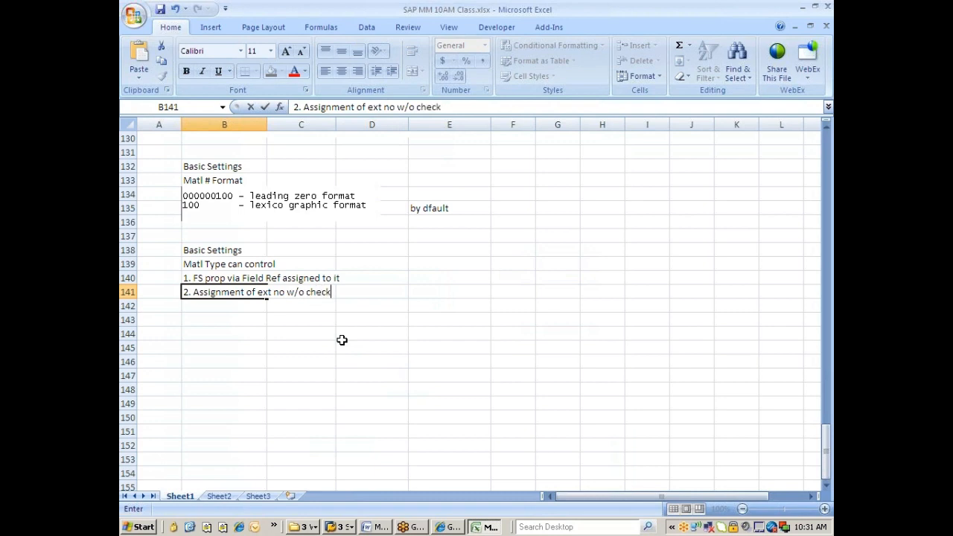
key("Return")
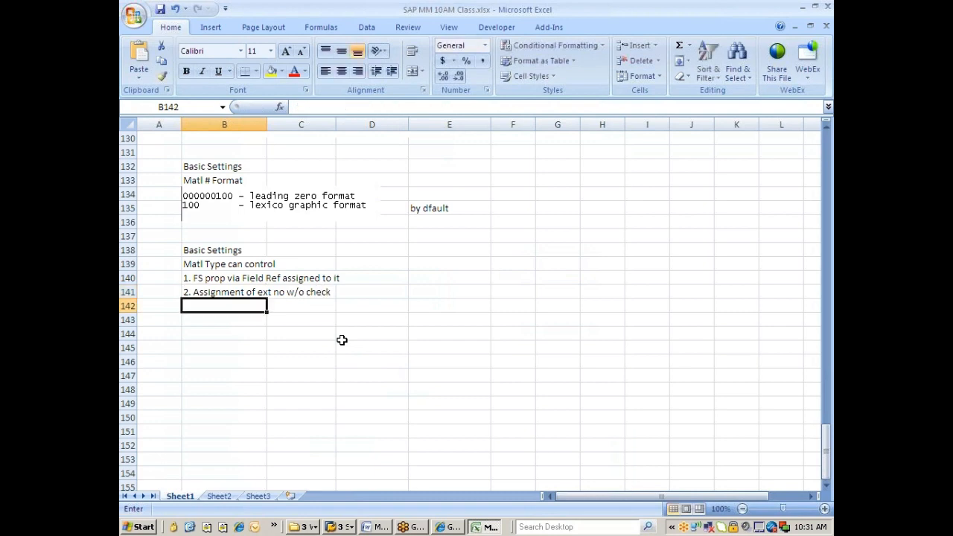
type("3.")
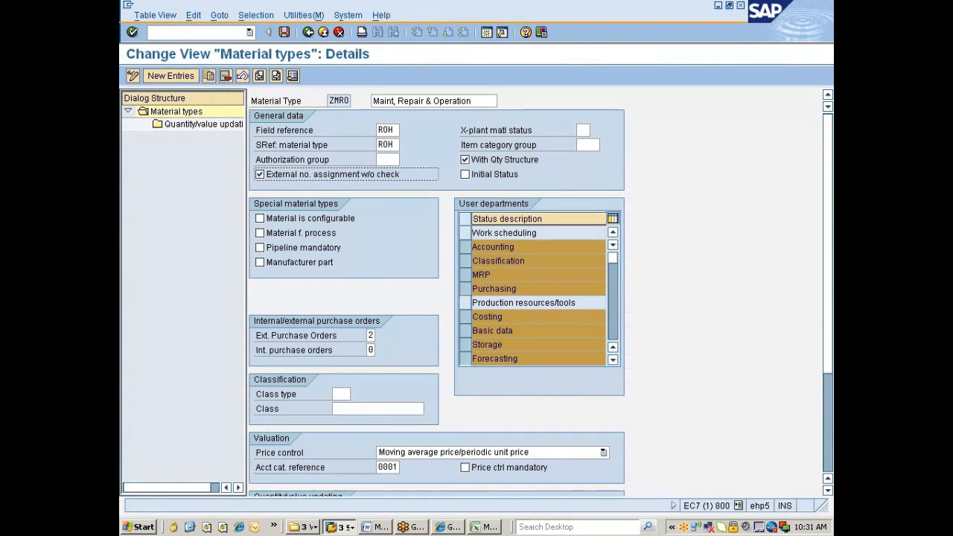
Select the Basic Data 1, Basic Data 2 and Purchasing views for plant 777C.
left_click(342, 526)
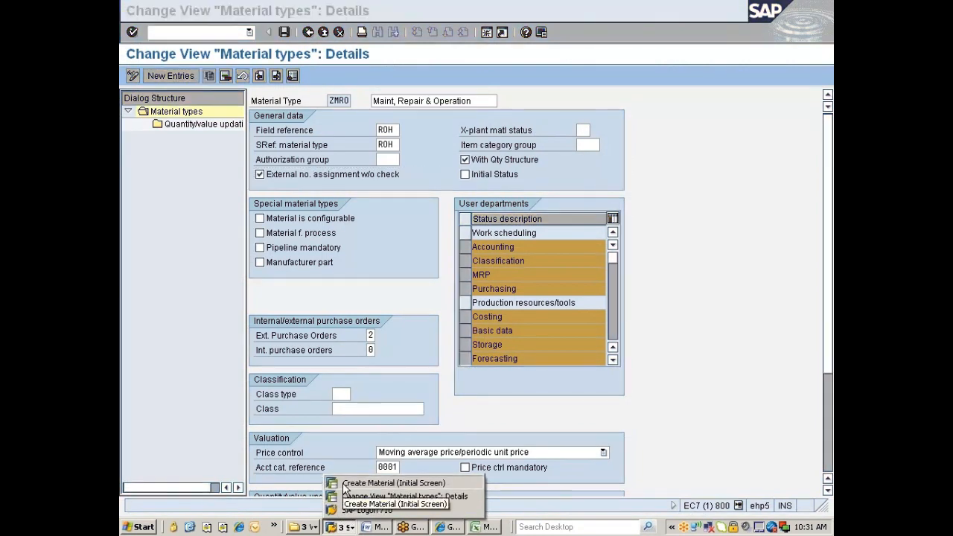
left_click(357, 483)
left_click(321, 164)
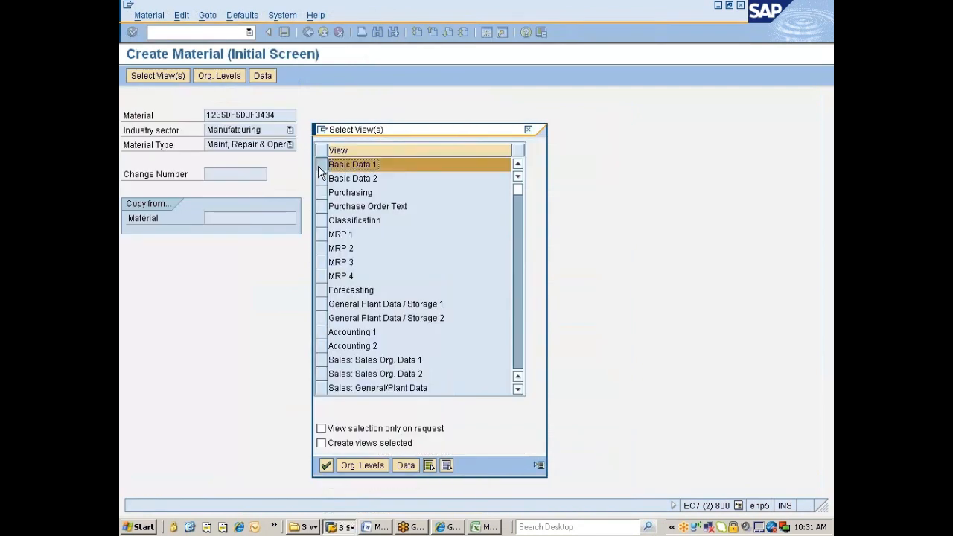
left_click(321, 178)
left_click(320, 192)
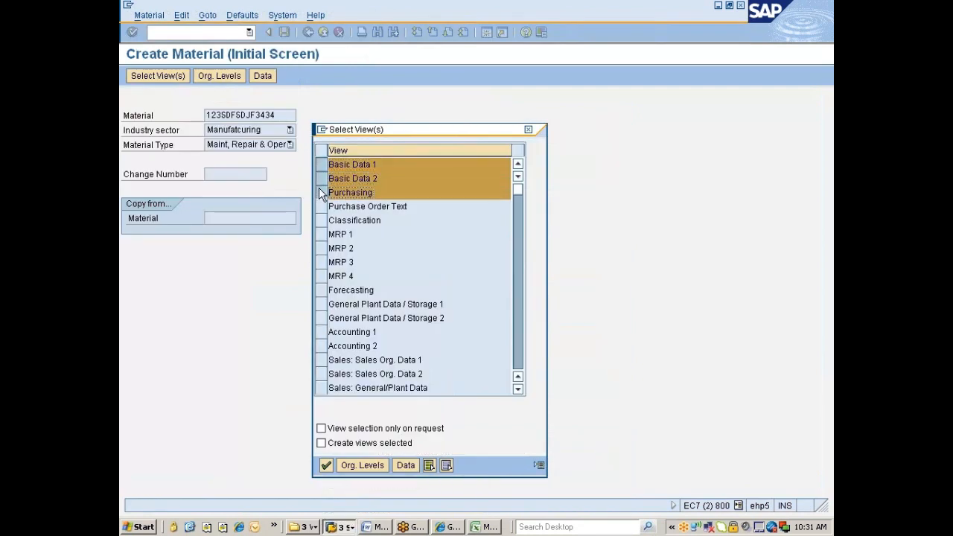
left_click(327, 466)
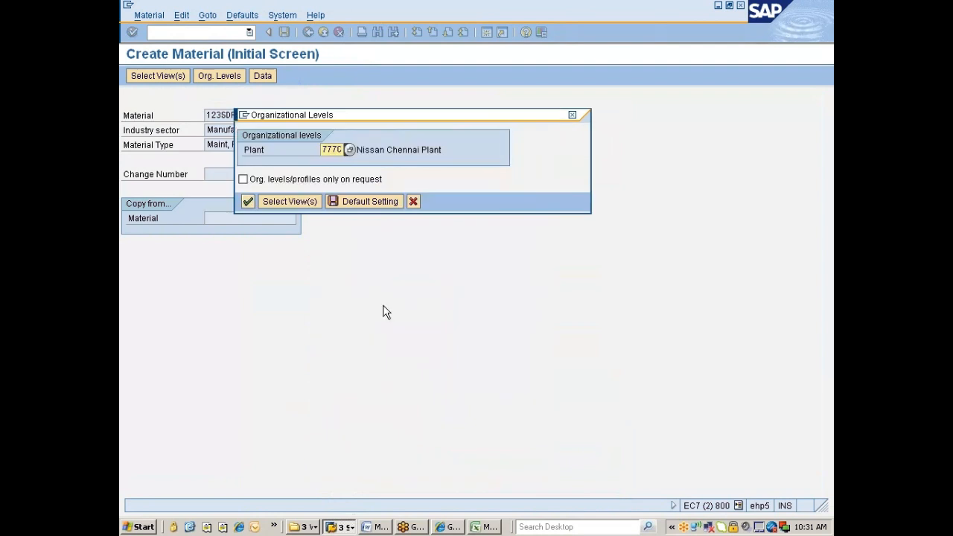
key("Return")
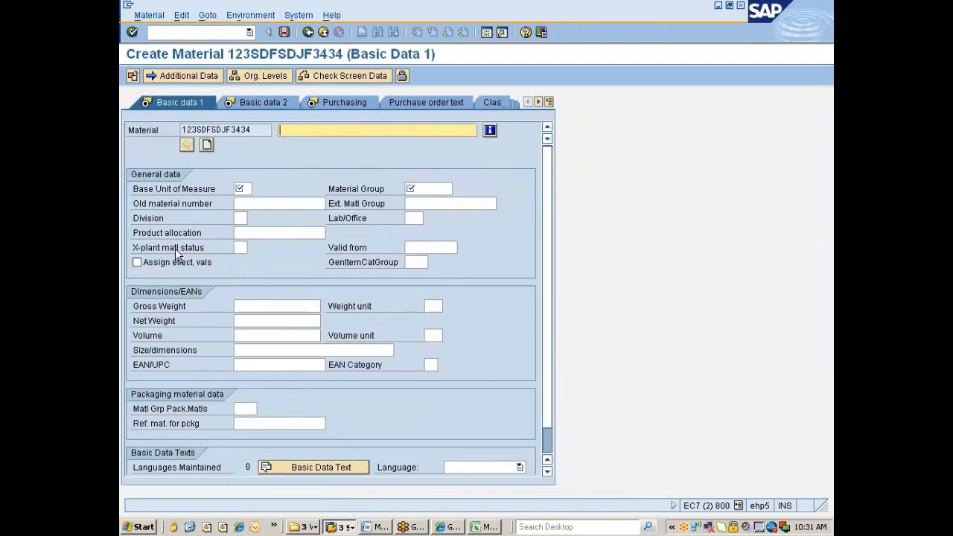
Choose X-plant material status 01 Blocked for Procmnt/Whse on the new material, then return to ZMRO.
left_click(240, 247)
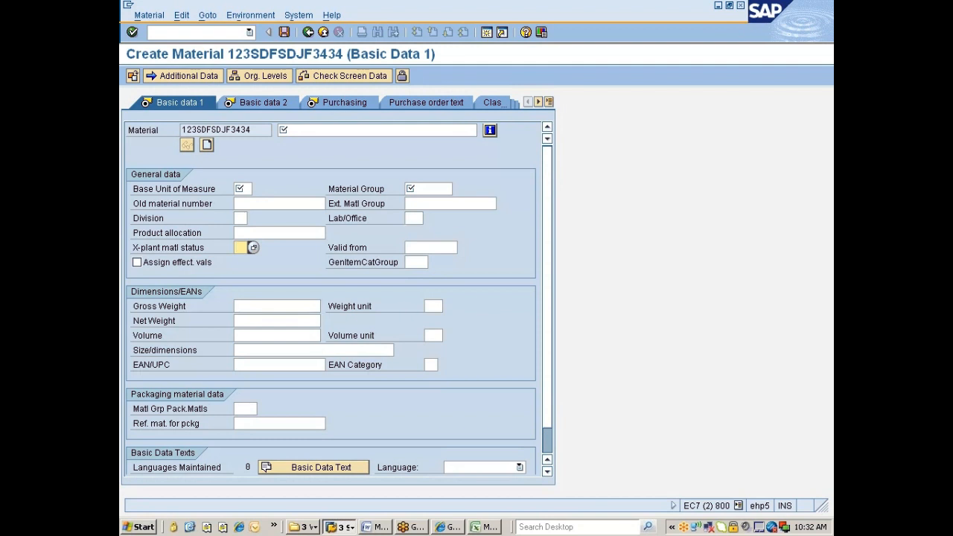
left_click(252, 248)
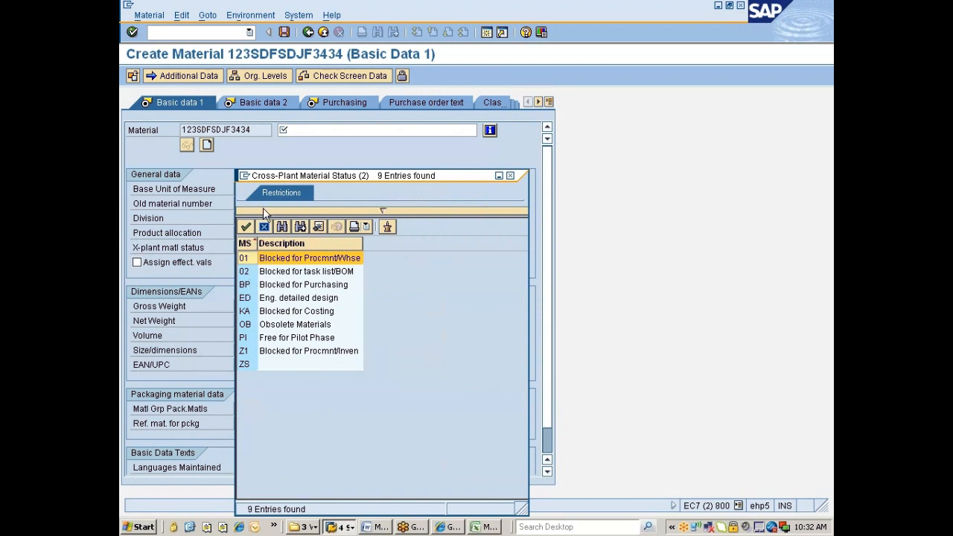
left_click_drag(282, 181, 375, 179)
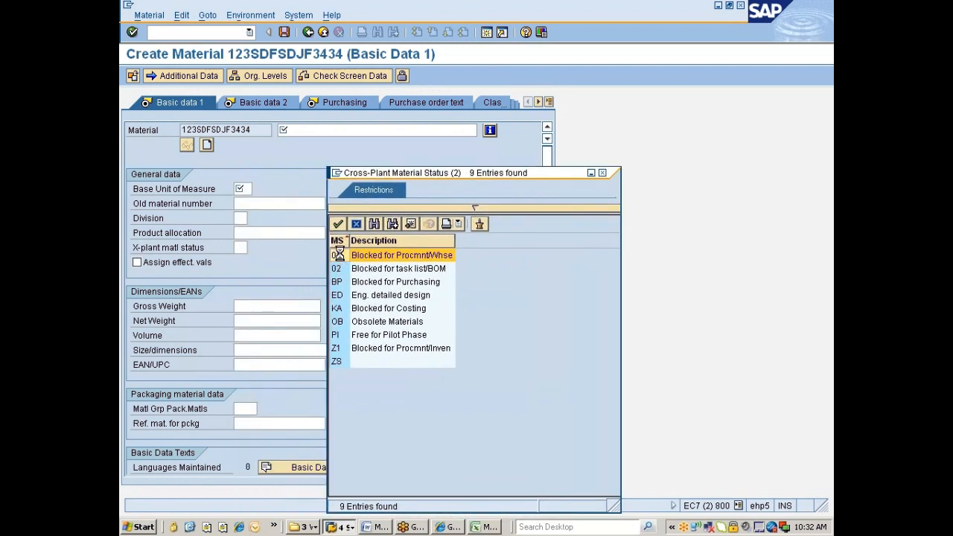
double_click(340, 253)
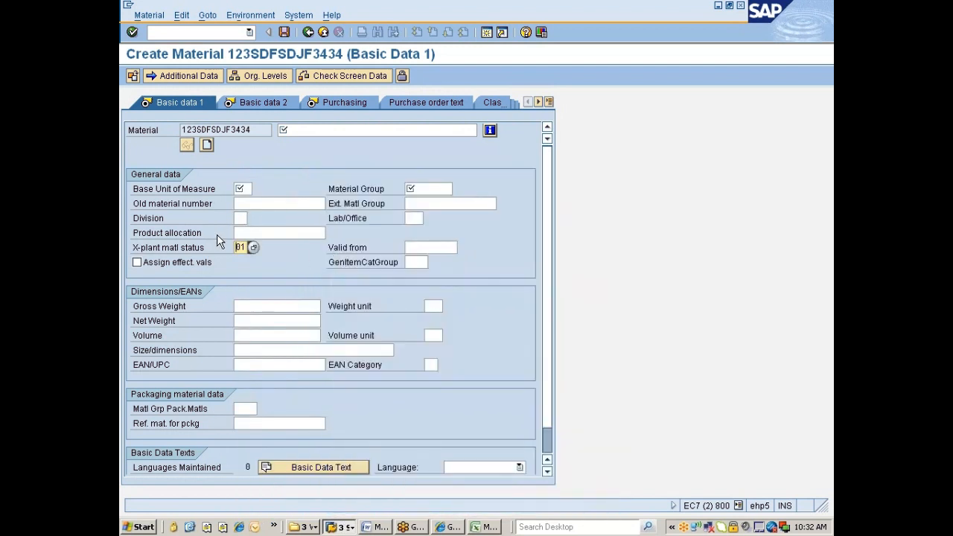
left_click_drag(254, 130, 181, 130)
left_click(182, 130)
key("alt+Tab")
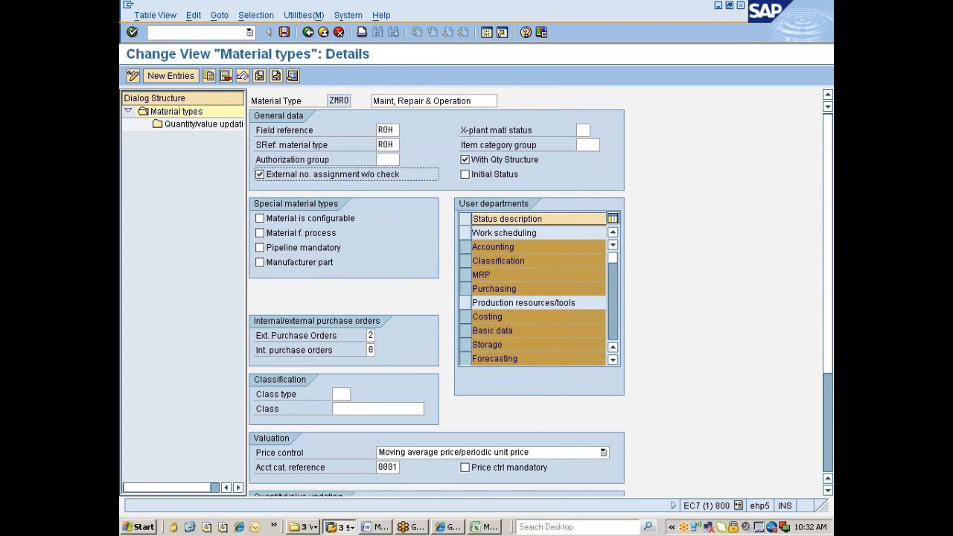
Set ZMRO's X-plant material status to BP (Blocked for Purchasing) and save.
left_click(584, 130)
left_click(595, 131)
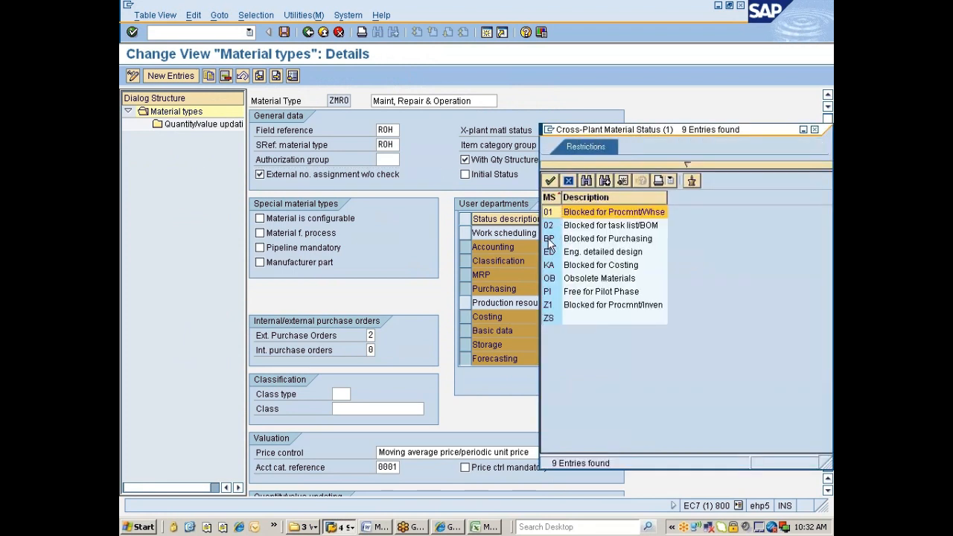
double_click(548, 240)
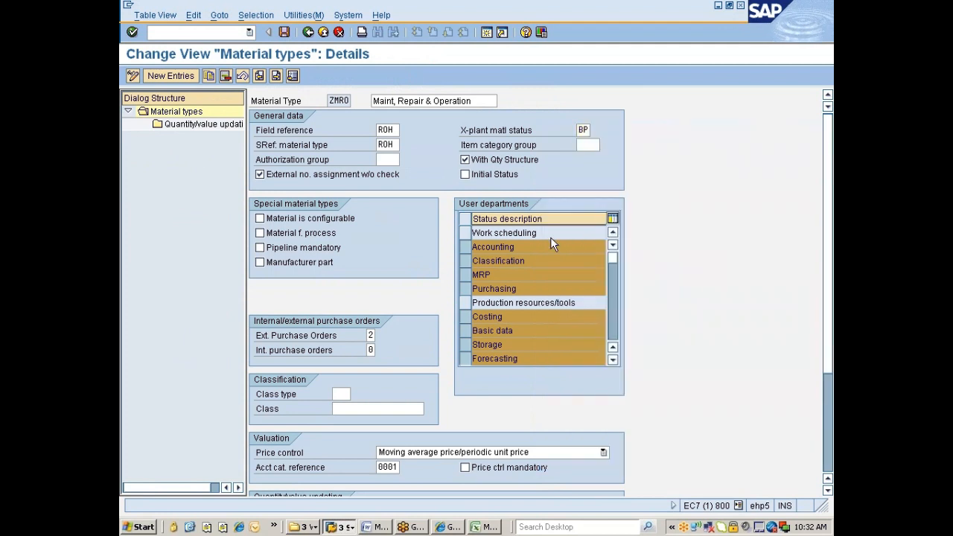
key("ctrl+s")
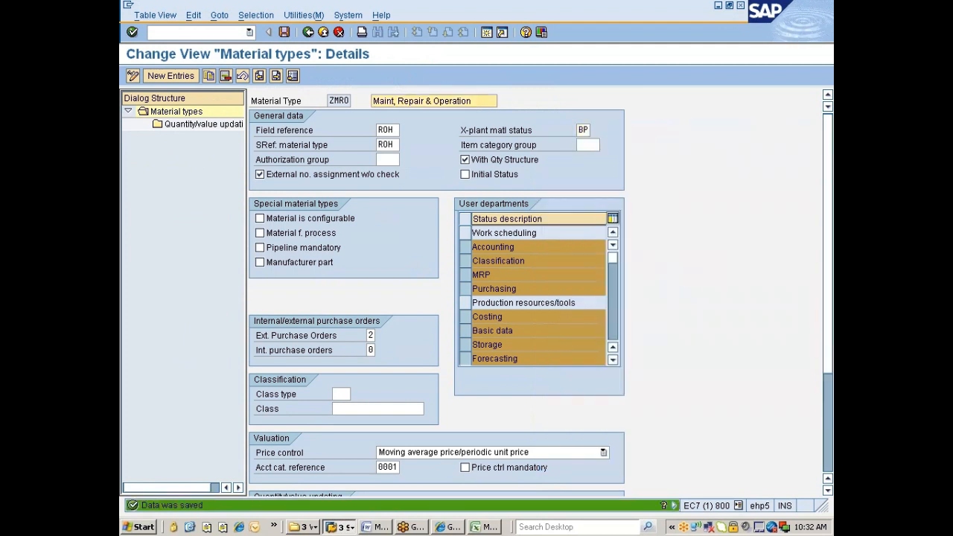
Create a new material with /nmm01 using the Basic Data 1 and Basic Data 2 views.
left_click(344, 527)
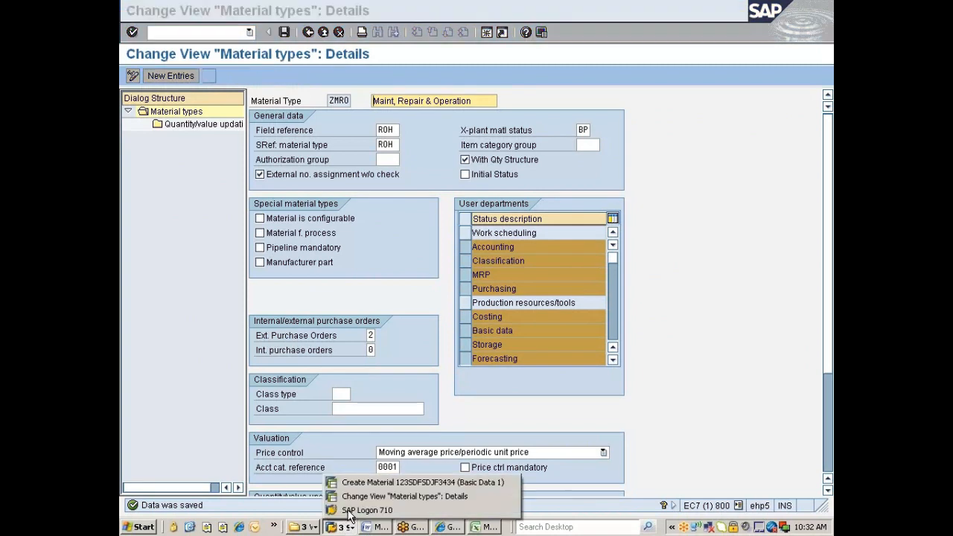
left_click(363, 483)
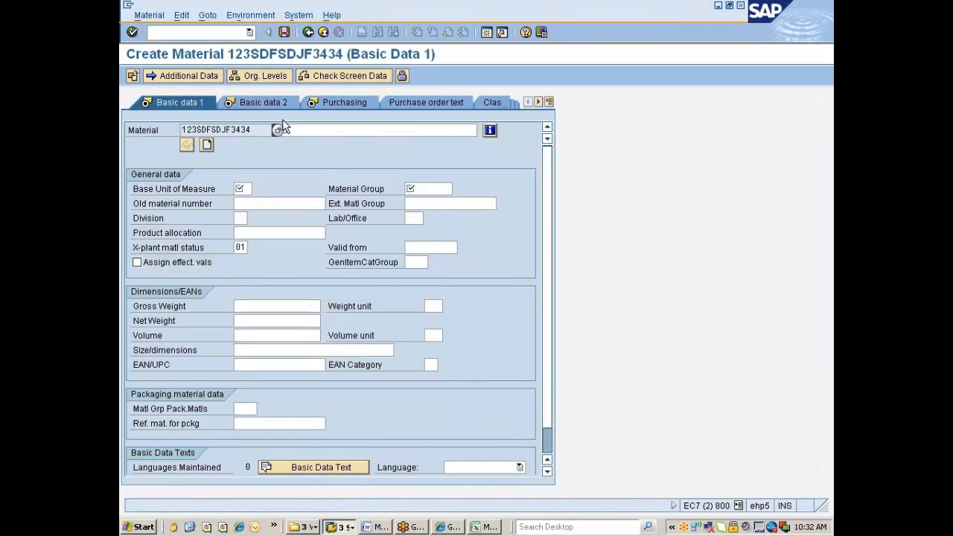
type("/nmm01")
key("Return")
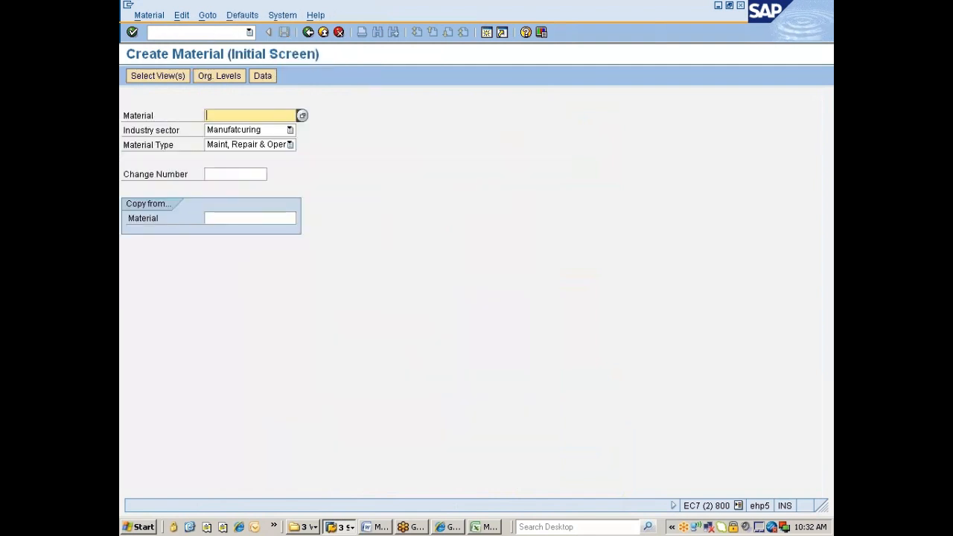
key("Return")
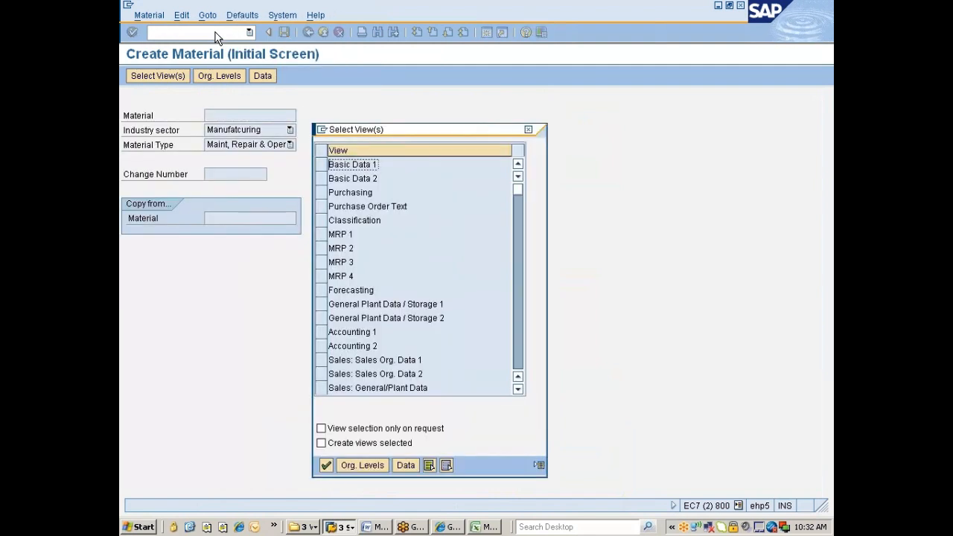
left_click(321, 163)
left_click(321, 178)
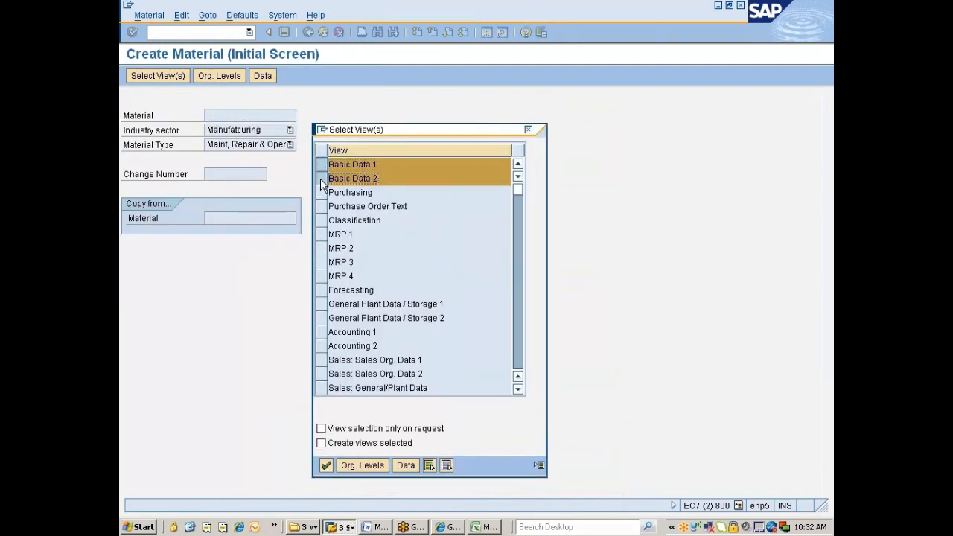
key("Return")
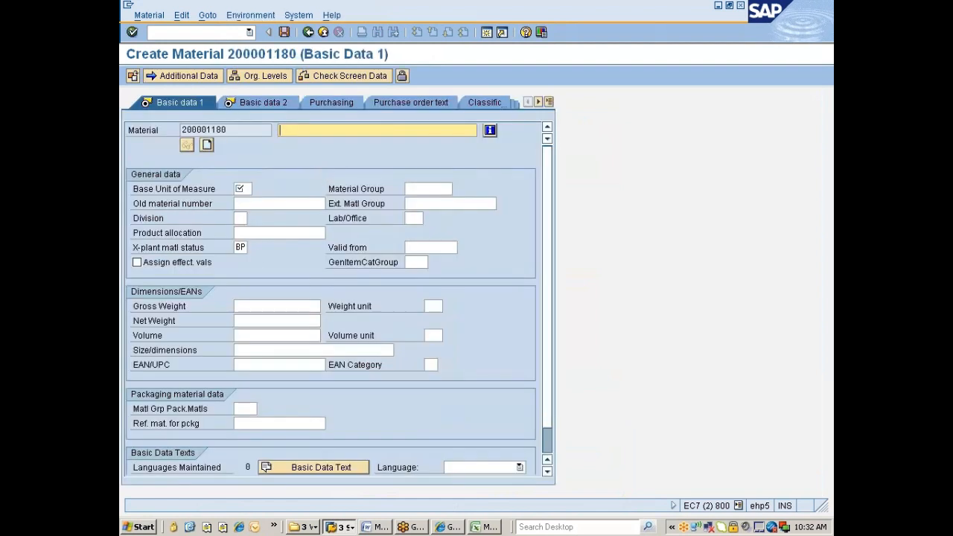
Compare the defaulted X-plant status BP on material 200001180 with ZMRO's setting.
left_click(240, 247)
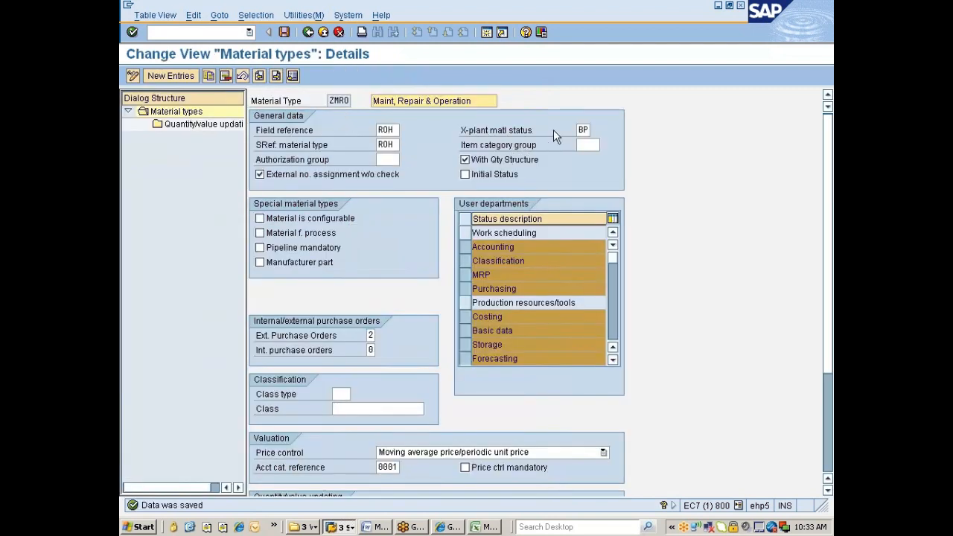
left_click(462, 133)
left_click_drag(463, 133, 566, 131)
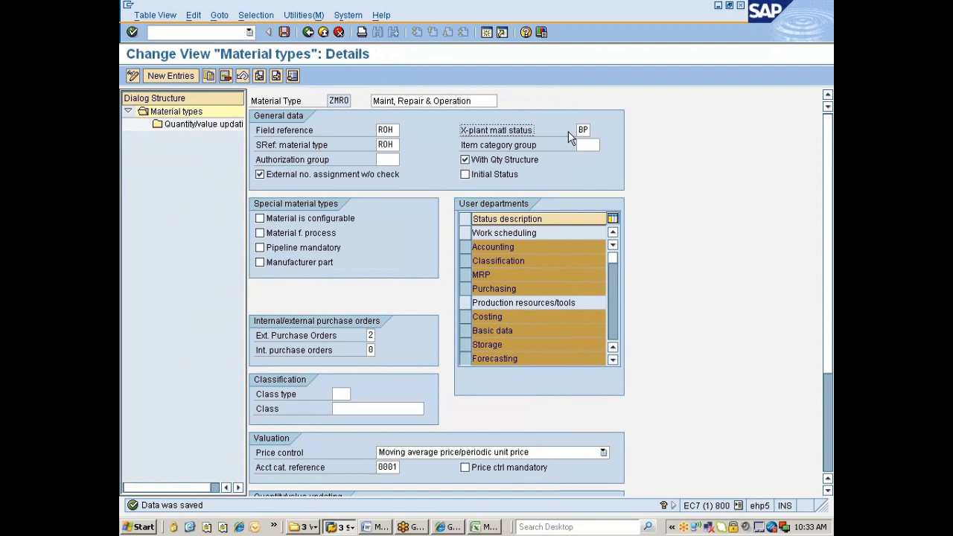
key("alt+Tab")
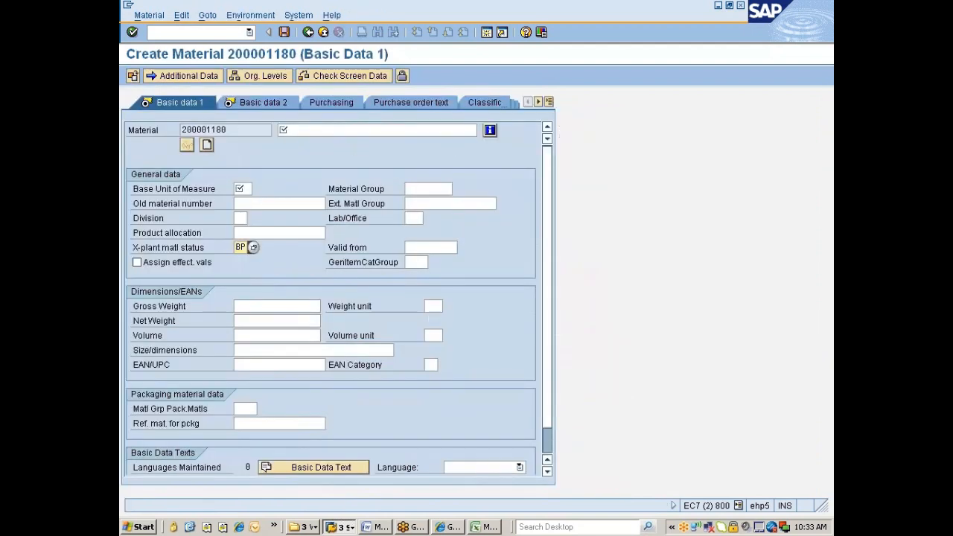
left_click(477, 527)
Write '3.defaults X-plant matl status in the matl creation' in B142 and start '4.' in B143.
type("3.")
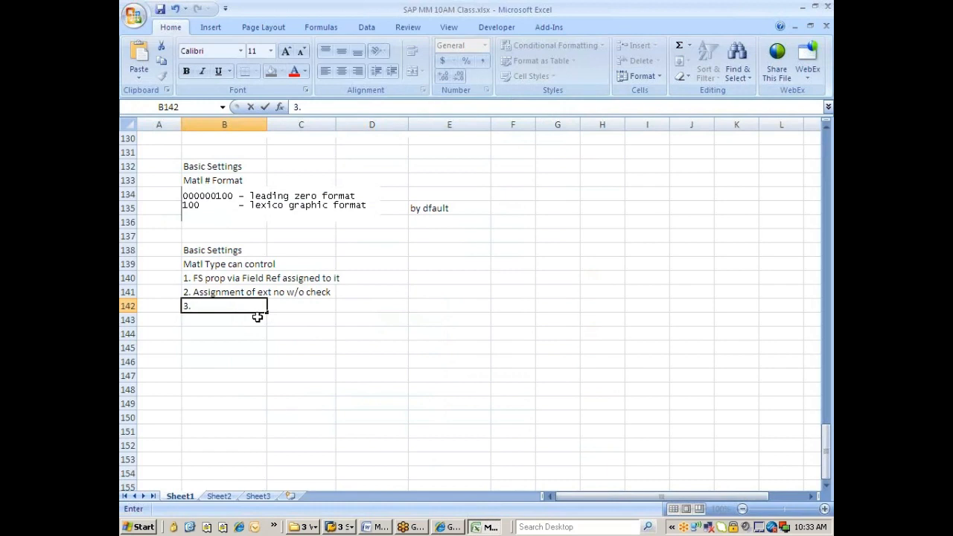
type("defaults ")
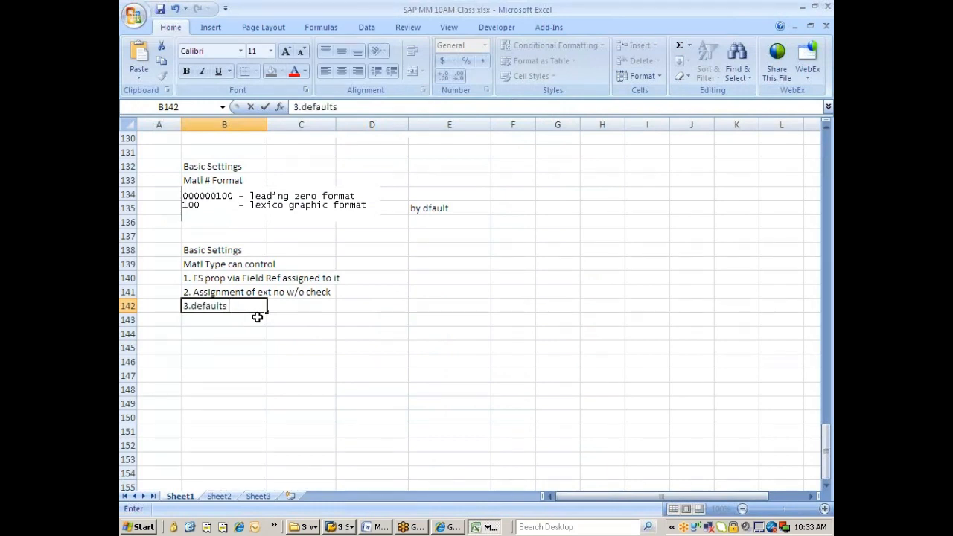
type("X-plant matl status")
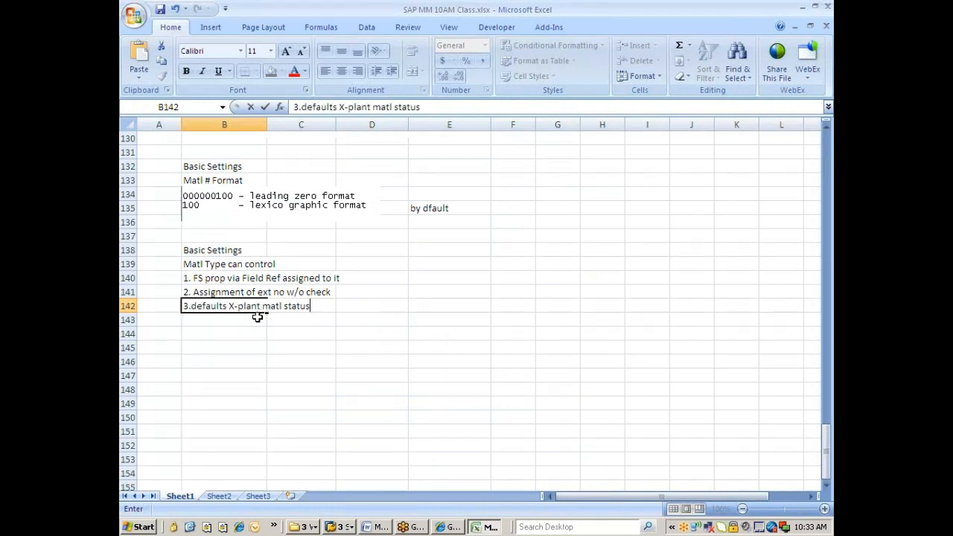
type(" in the matl")
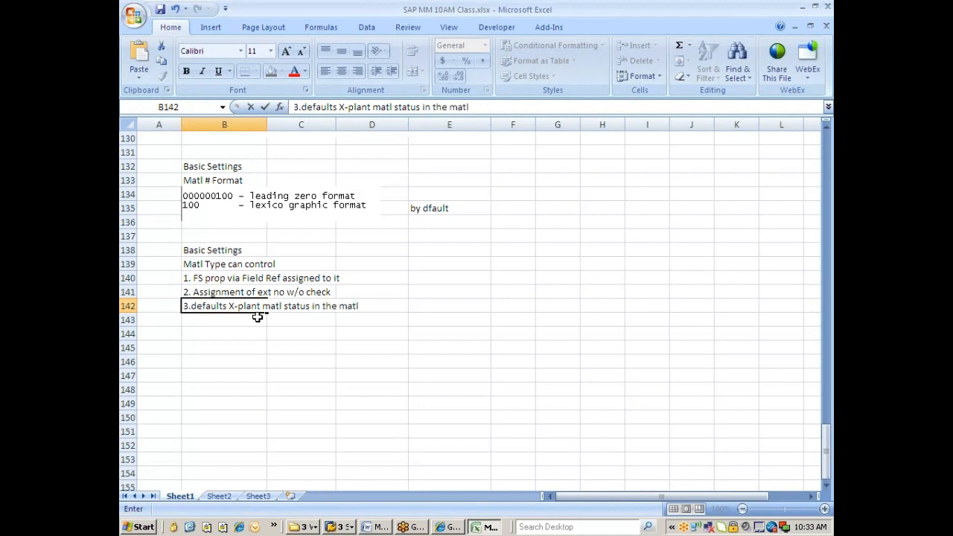
type(" creation")
left_click(210, 326)
type("4.")
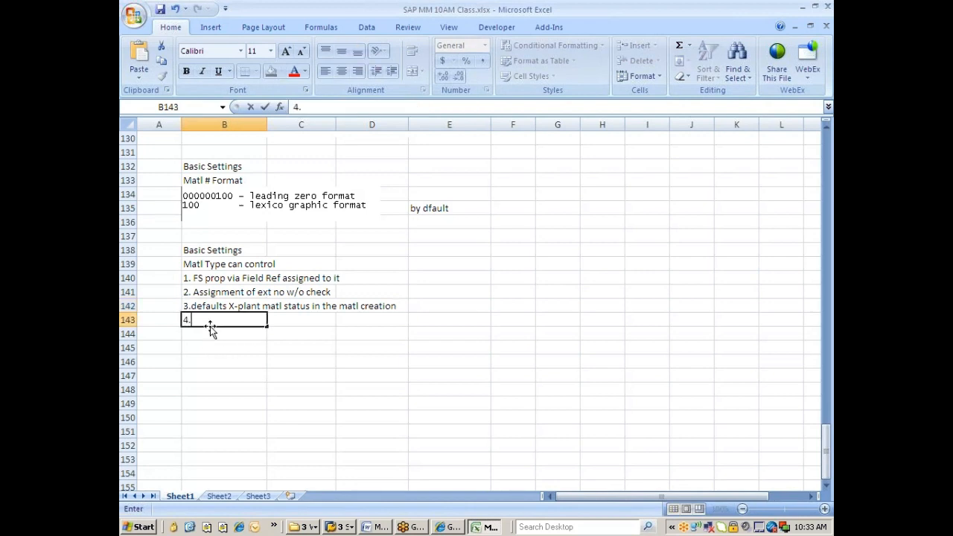
key("alt+Tab")
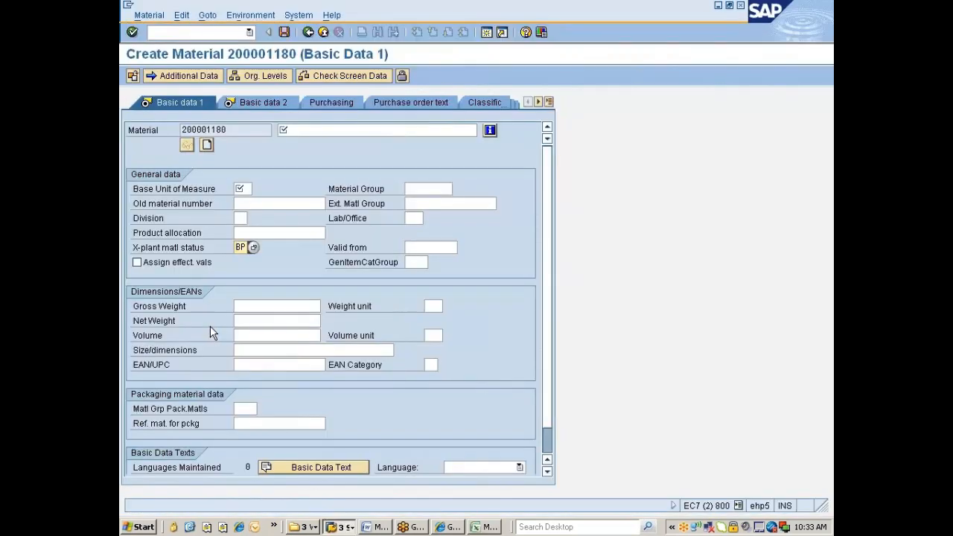
key("alt+Tab")
key("alt+Tab")
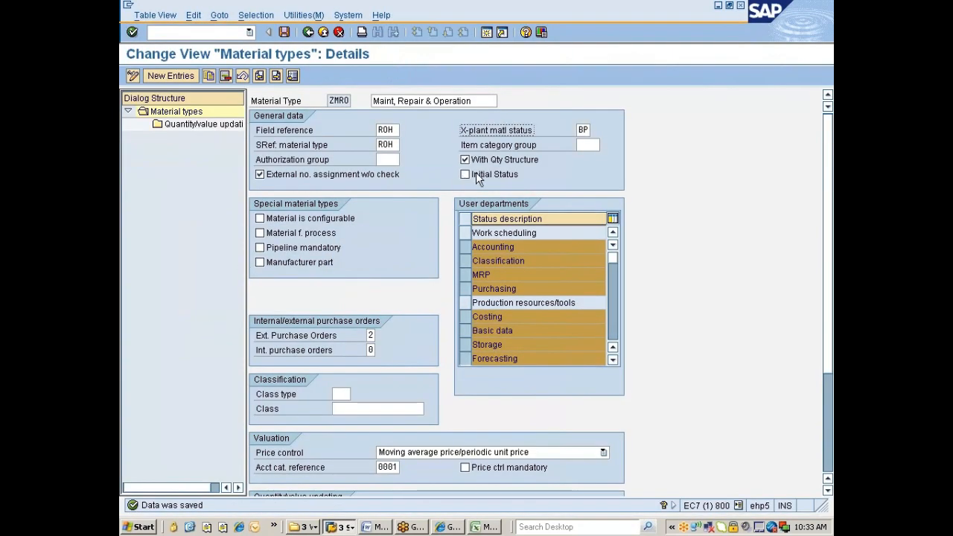
Browse ZMRO's Item category group values, such as BANS Third-party item, without choosing one.
left_click(585, 144)
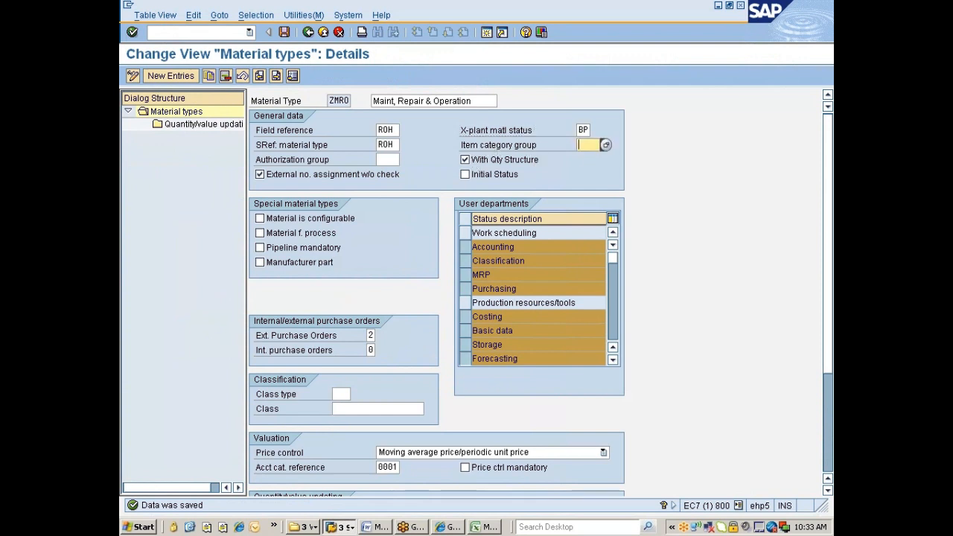
left_click(605, 144)
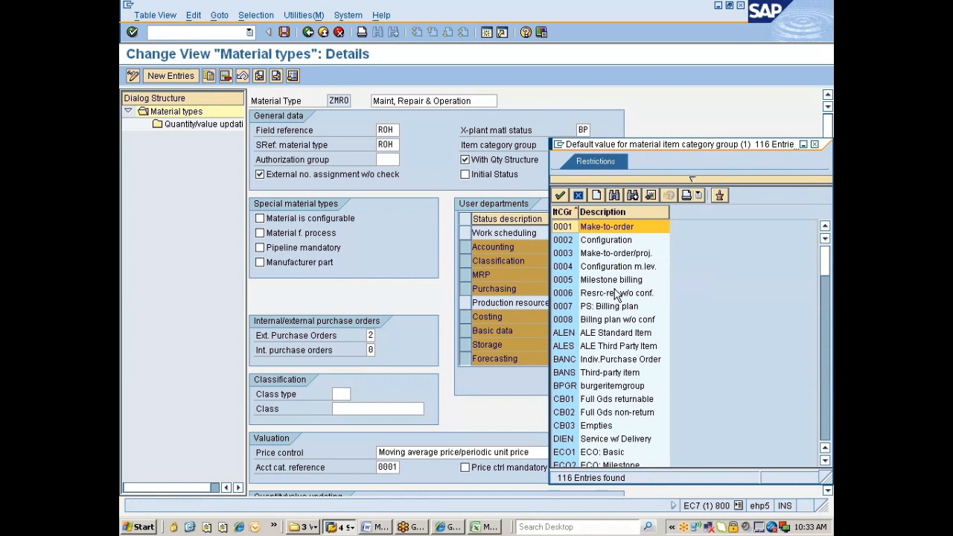
left_click(564, 375)
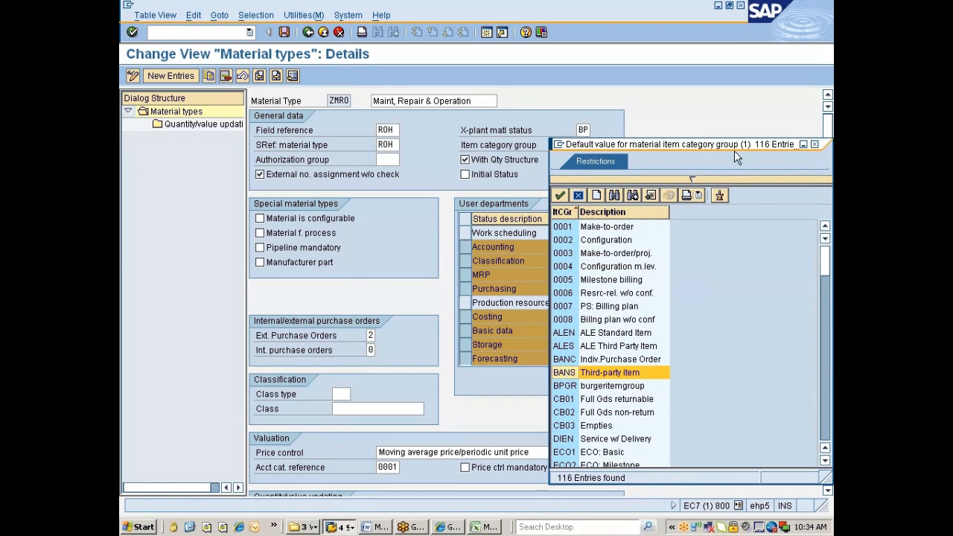
left_click_drag(737, 149, 563, 151)
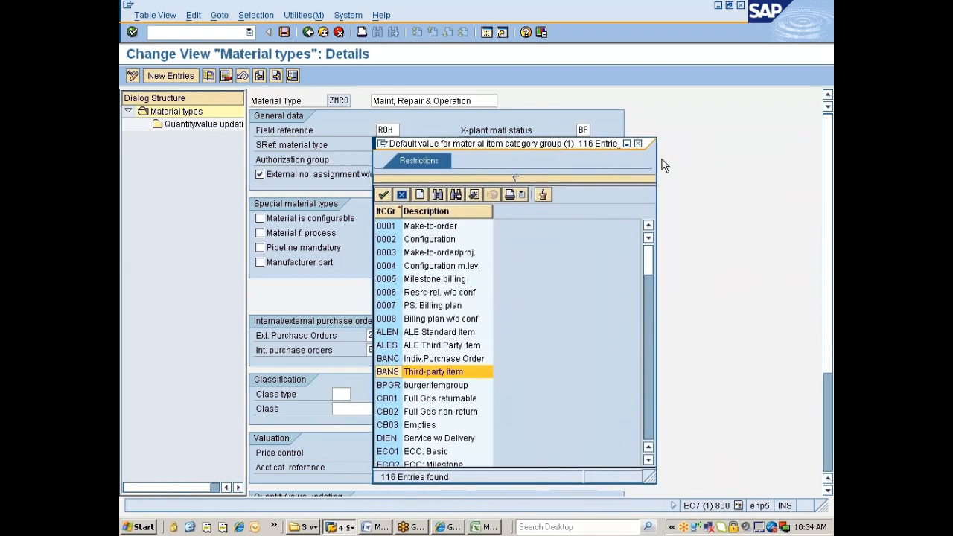
left_click(637, 144)
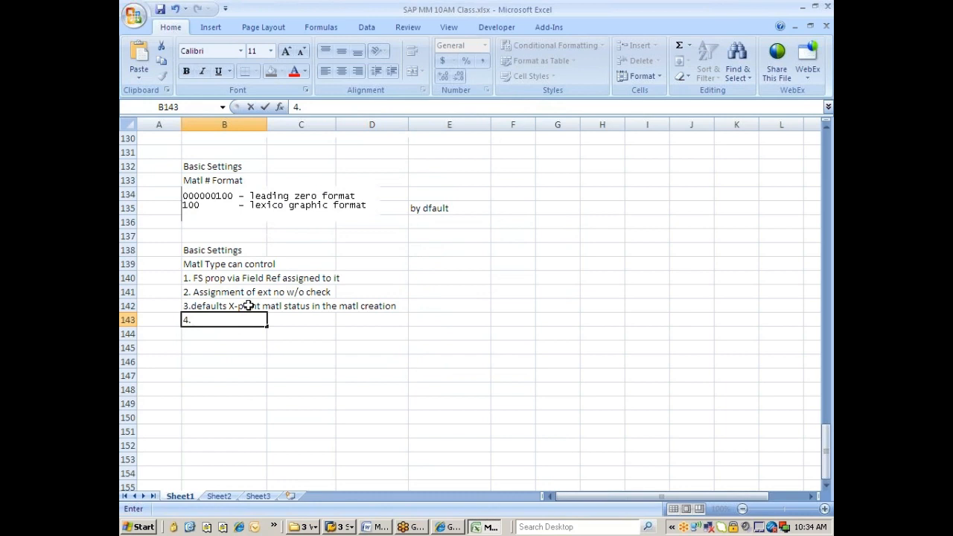
Complete B143 as '4. defaulst Item category group into the matl creation' and return to SAP.
type("defaultst Item category group")
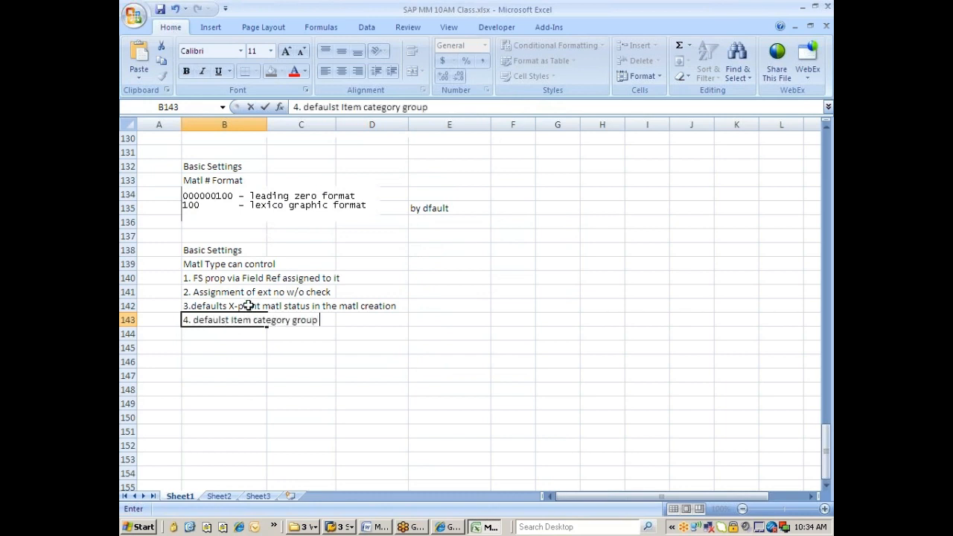
type(" into the m")
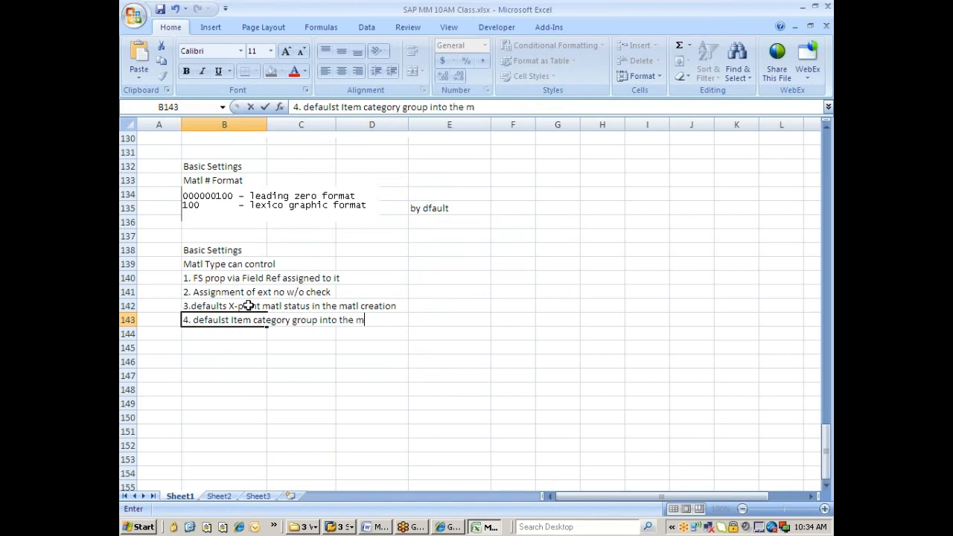
type("atl creation")
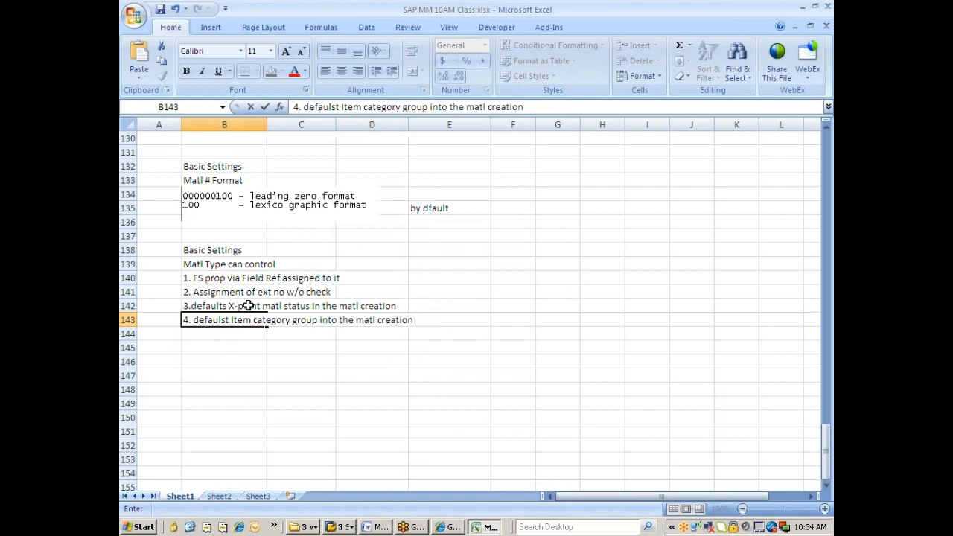
key("alt+Tab")
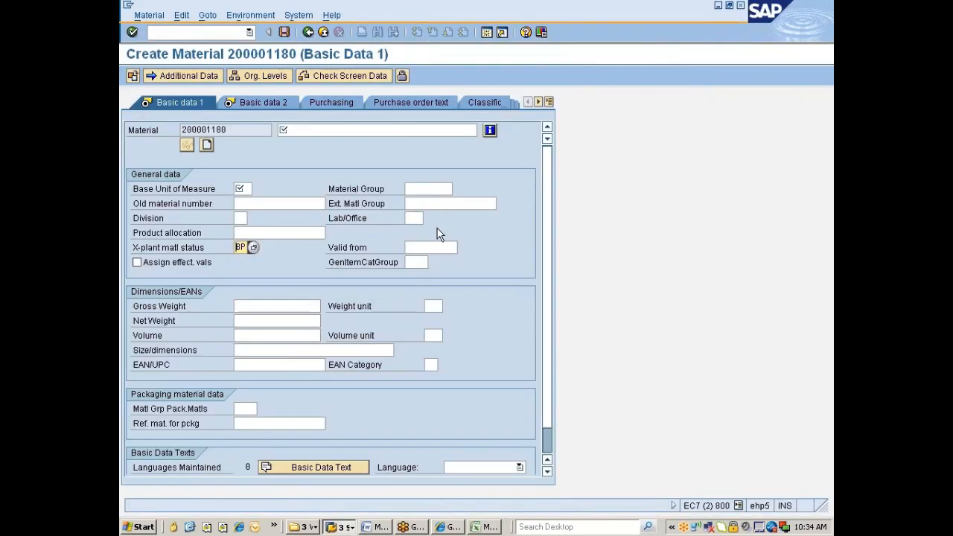
key("alt+Tab")
key("alt+Tab")
key("alt+Tab")
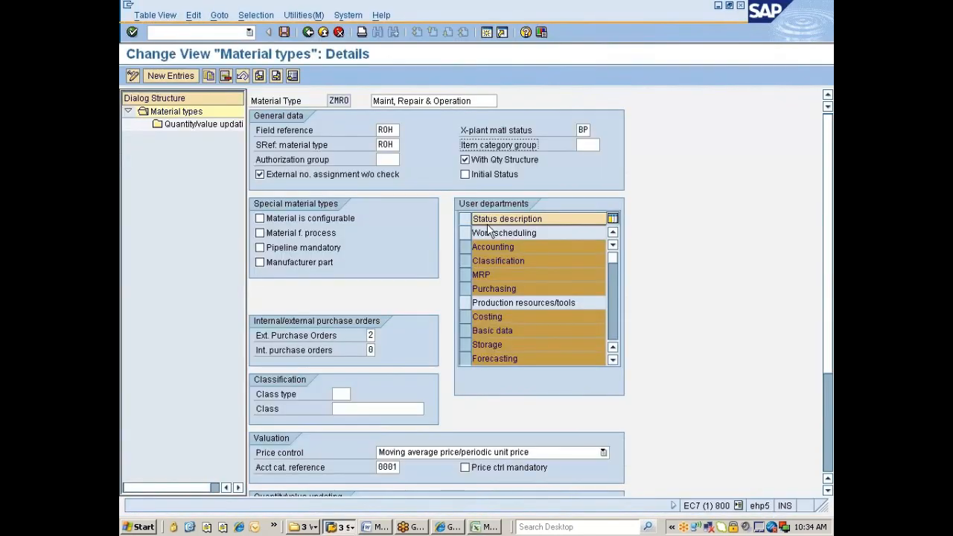
Set ZMRO's Item category group to DIEN (Service w/ Delivery) and save the material type.
left_click(587, 145)
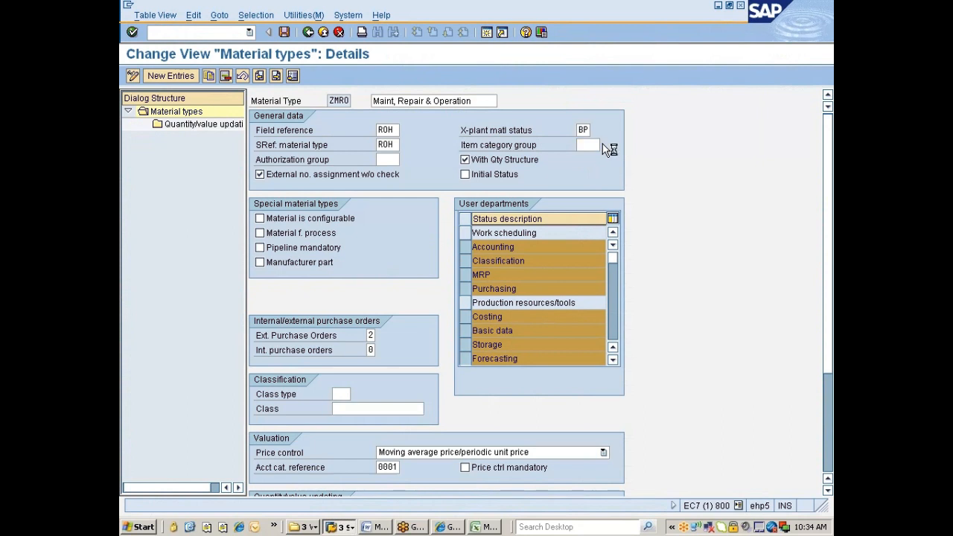
left_click(602, 144)
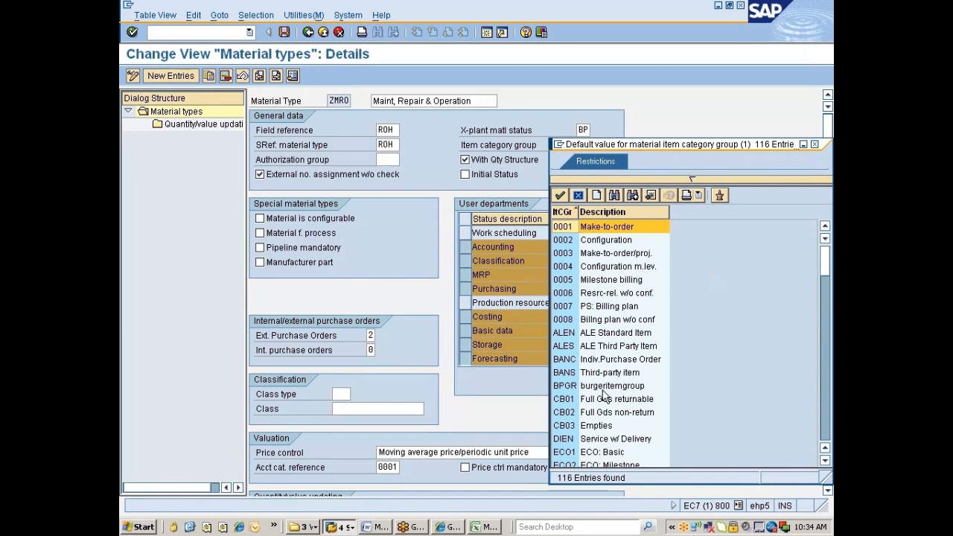
scroll(589, 387, "down", 4)
scroll(605, 395, "down", 12)
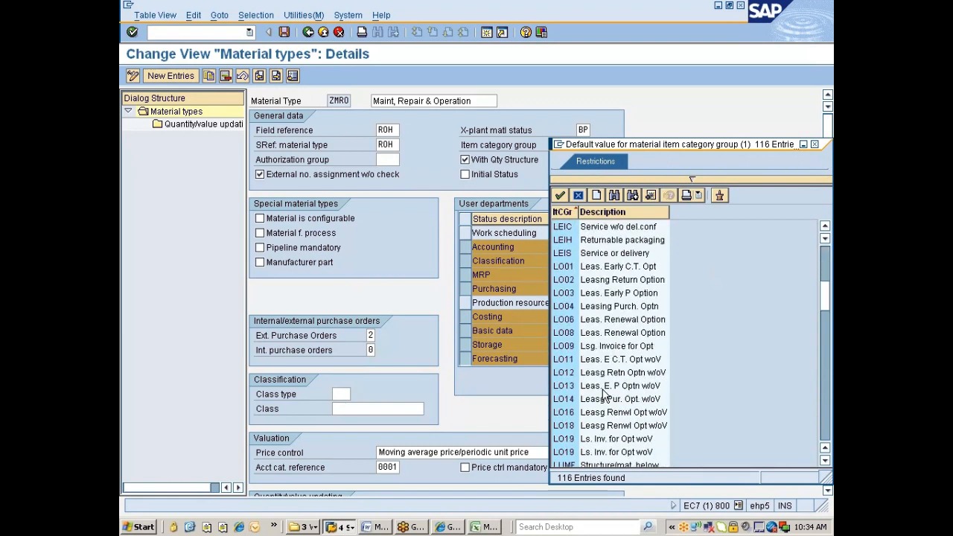
scroll(604, 394, "down", 8)
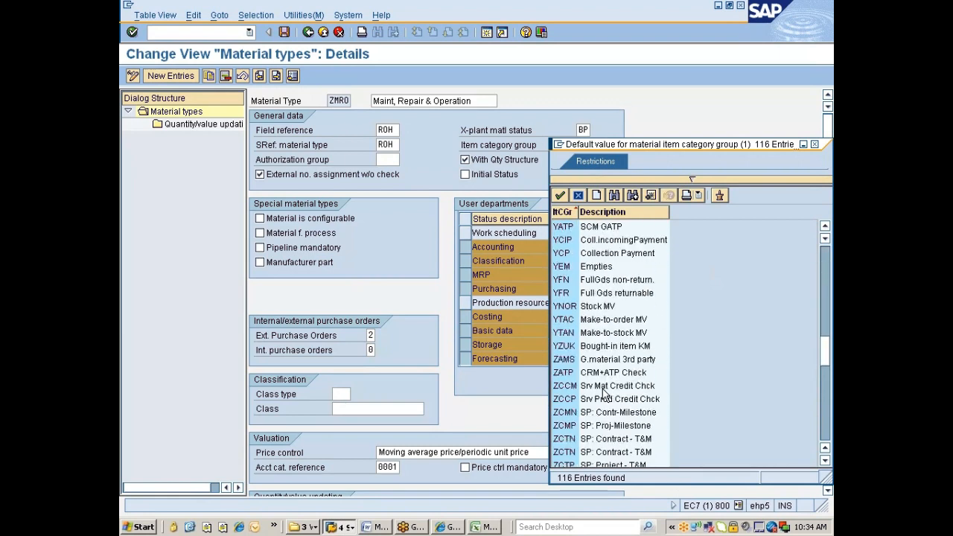
scroll(605, 395, "up", 10)
scroll(603, 393, "up", 8)
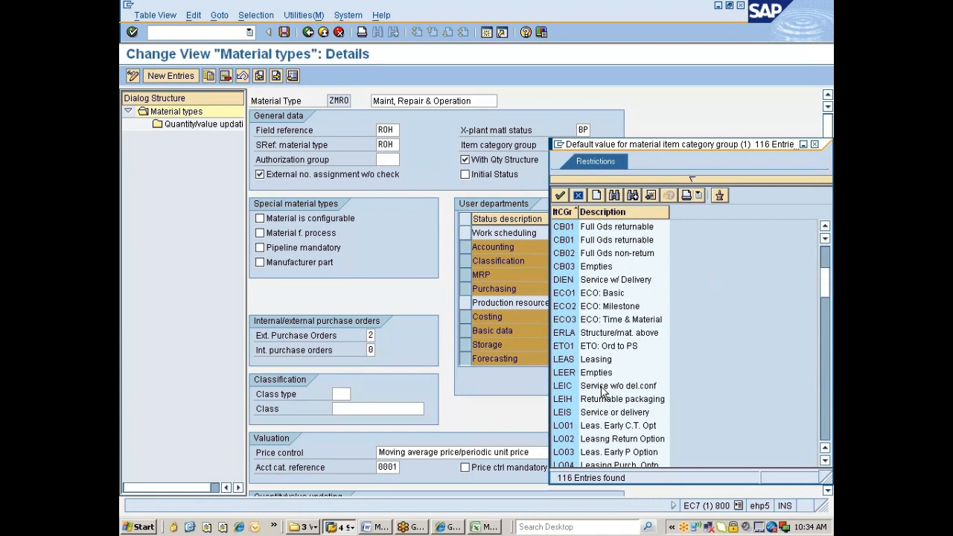
scroll(603, 392, "up", 2)
double_click(573, 364)
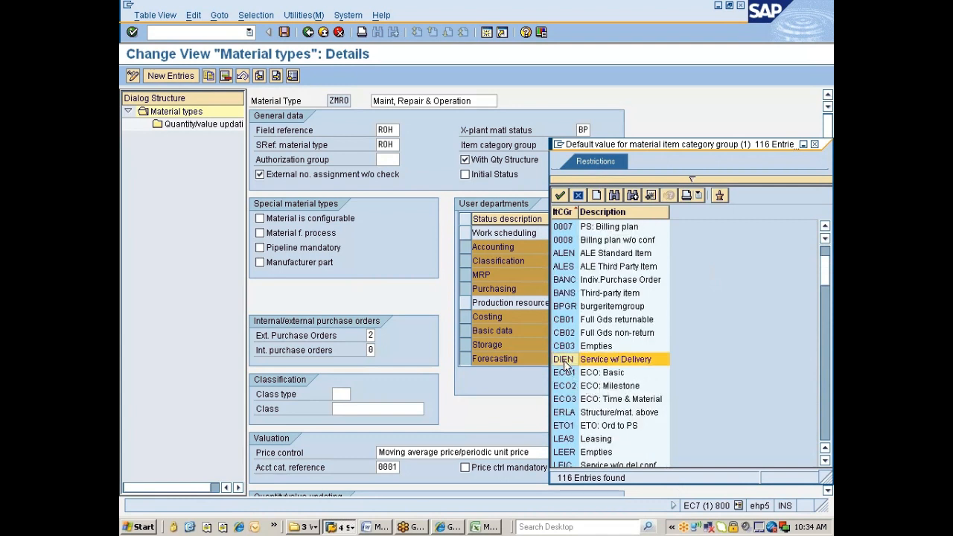
key("Return")
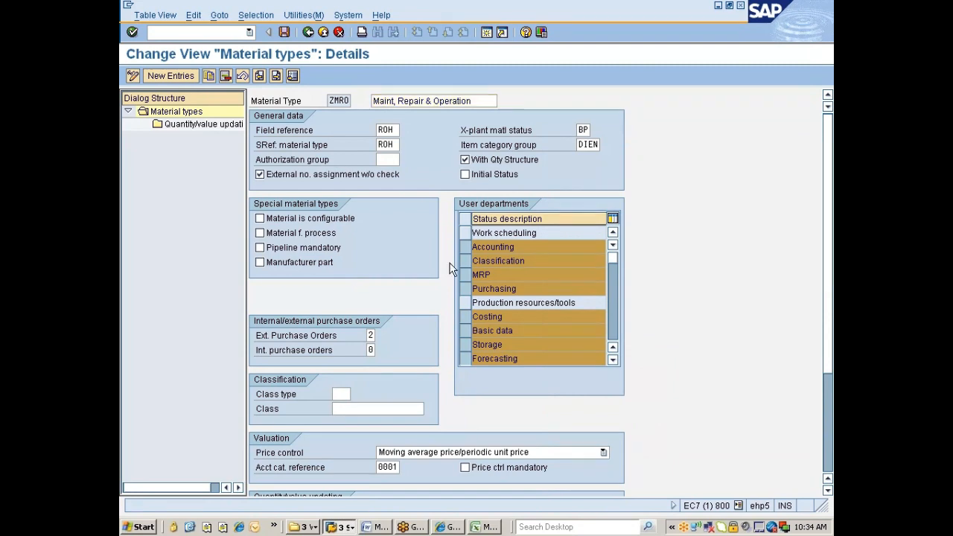
key("ctrl+s")
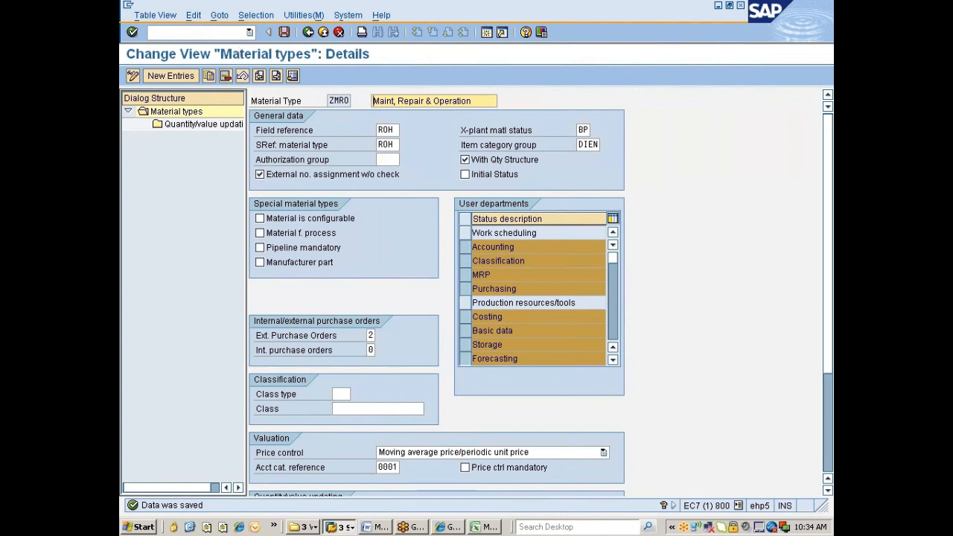
left_click(217, 33)
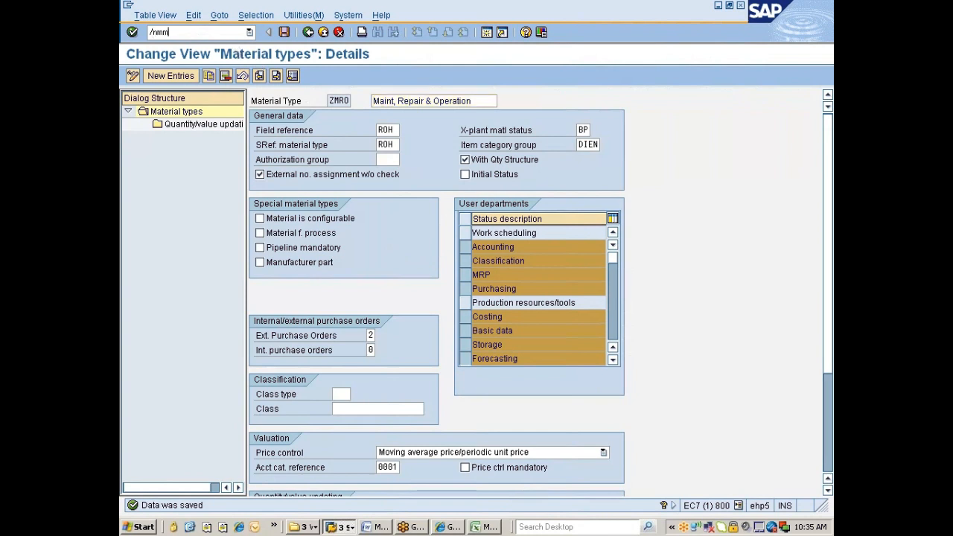
Start creating a new material with the Basic Data 1 and Basic Data 2 views selected.
key("Return")
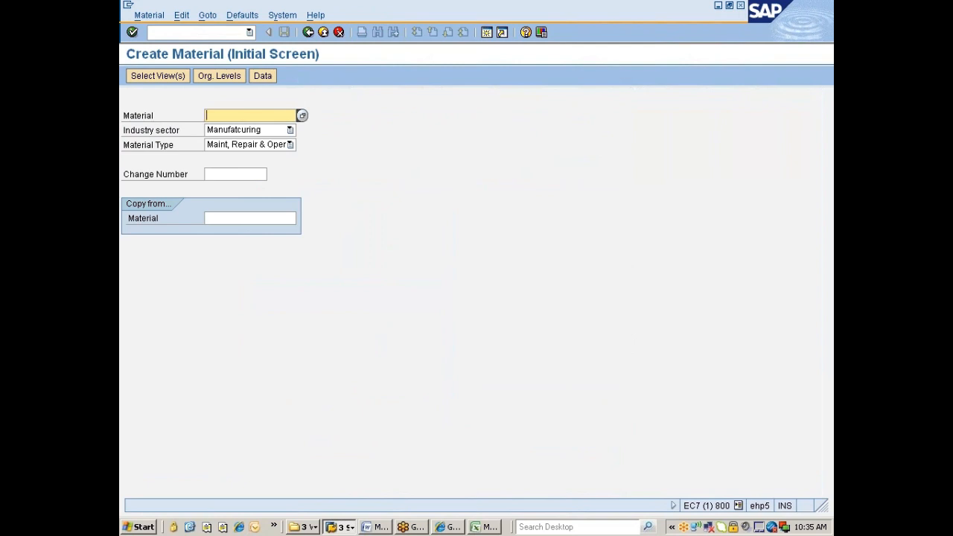
key("Return")
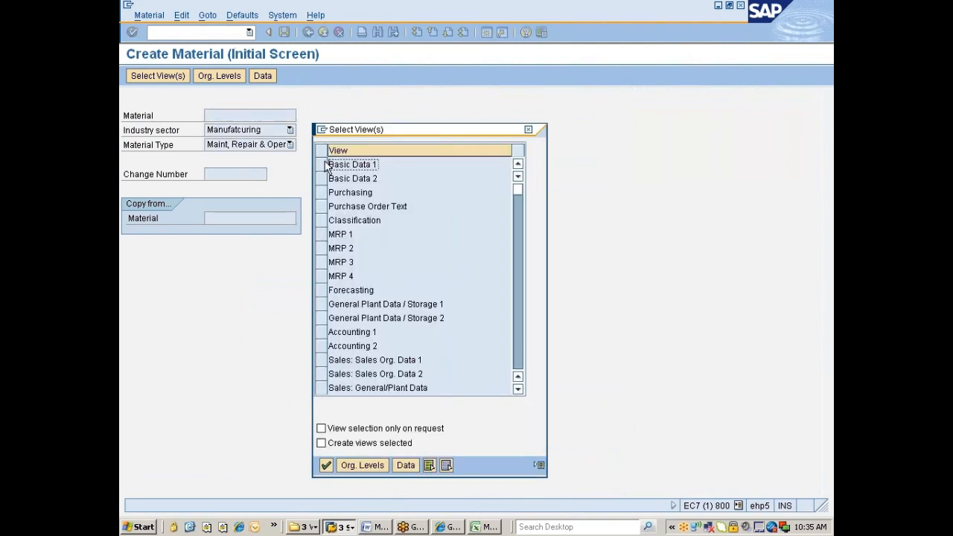
left_click(322, 164)
left_click(322, 178)
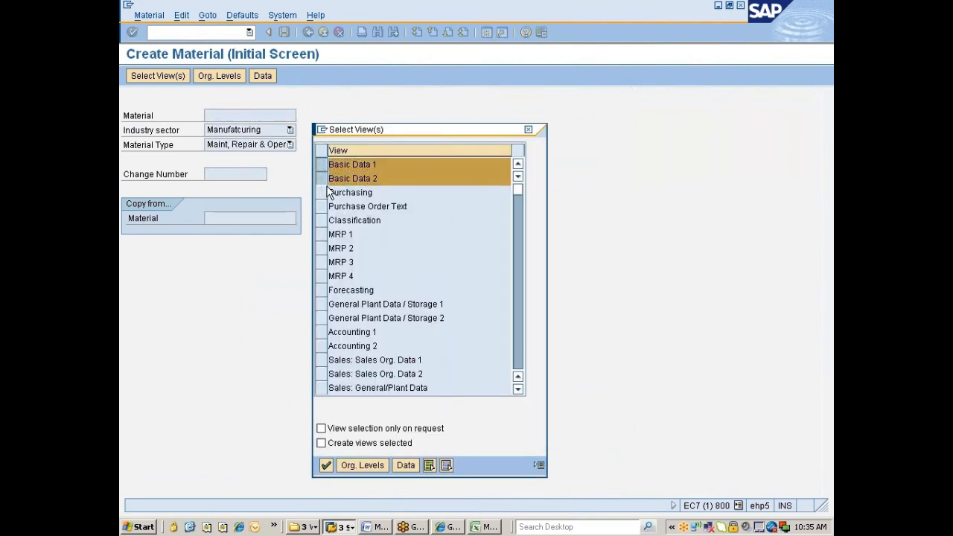
key("Return")
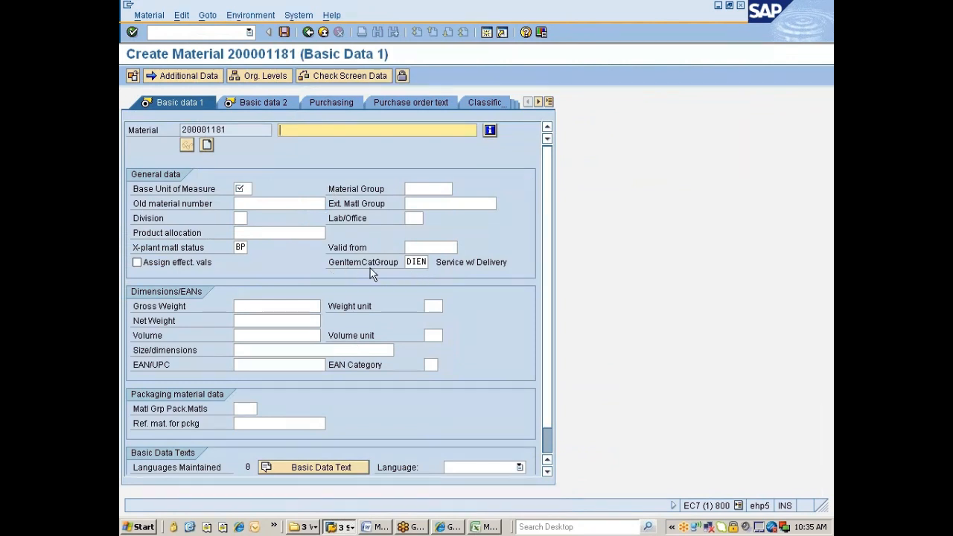
Verify material 200001181 defaults item category group DIEN and X-plant status BP.
left_click(432, 262)
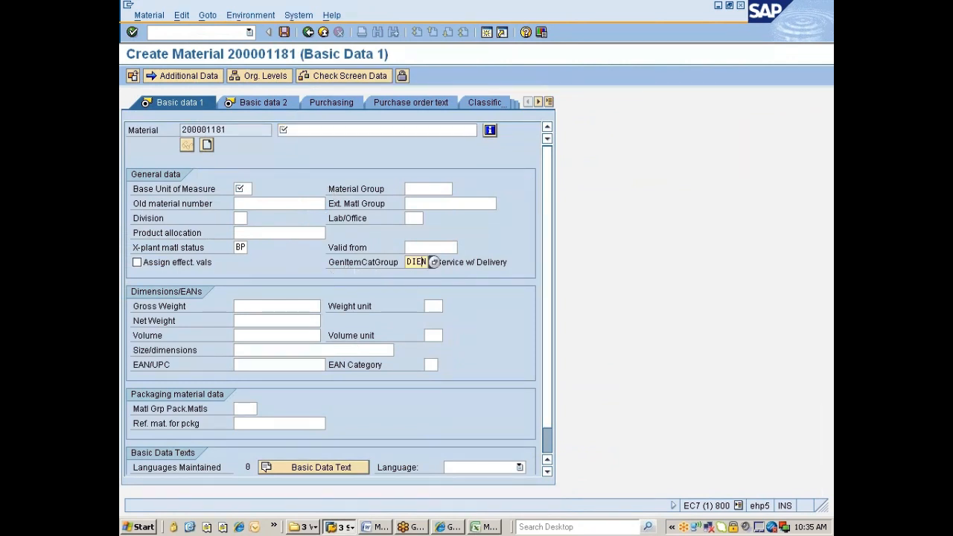
left_click(239, 248)
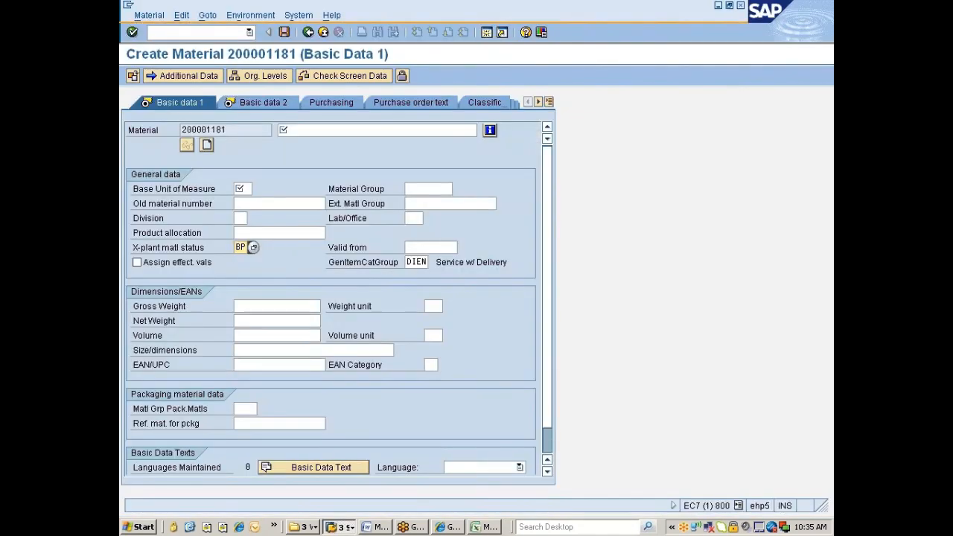
left_click(341, 526)
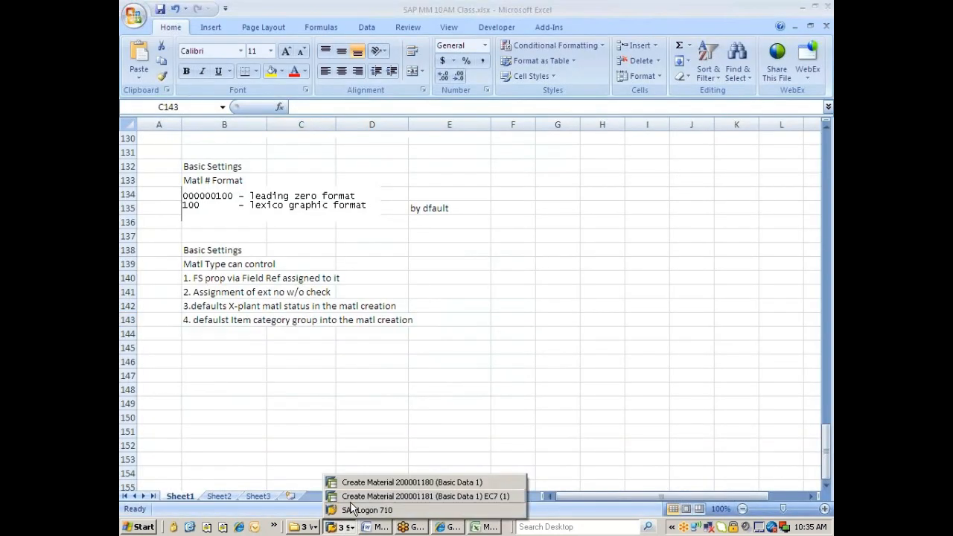
left_click(354, 497)
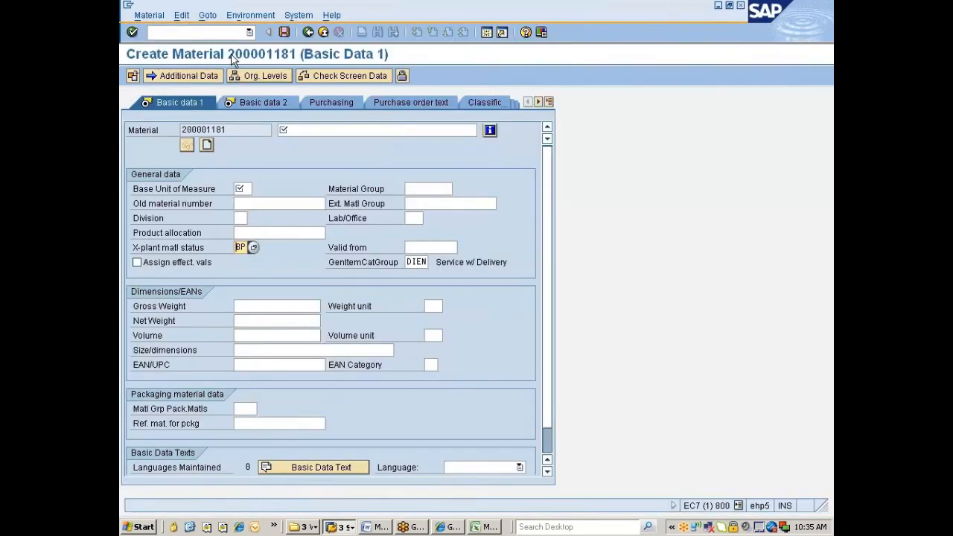
left_click(149, 32)
Through /nspro and the SAP Reference IMG, open Define Attributes of Material Types.
type("/nspro")
key("Return")
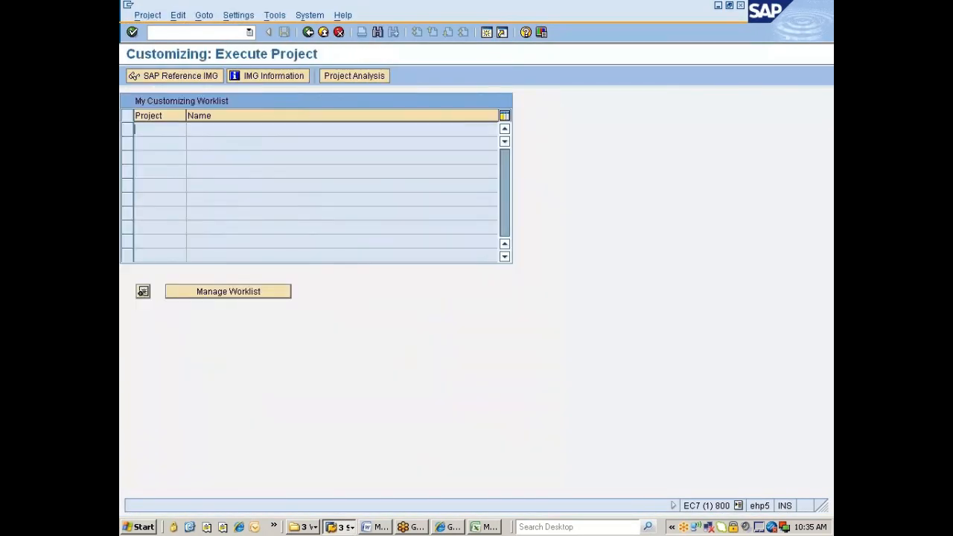
key("F5")
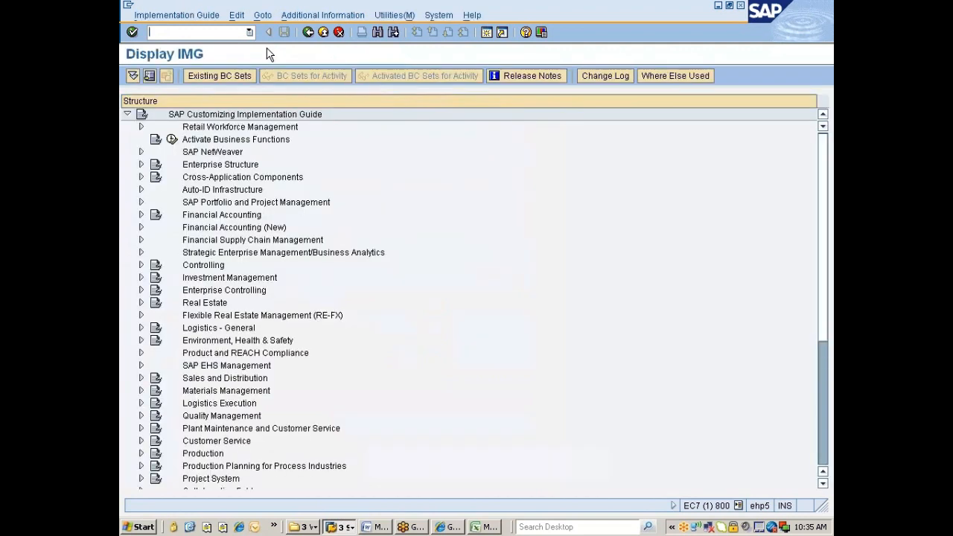
double_click(213, 331)
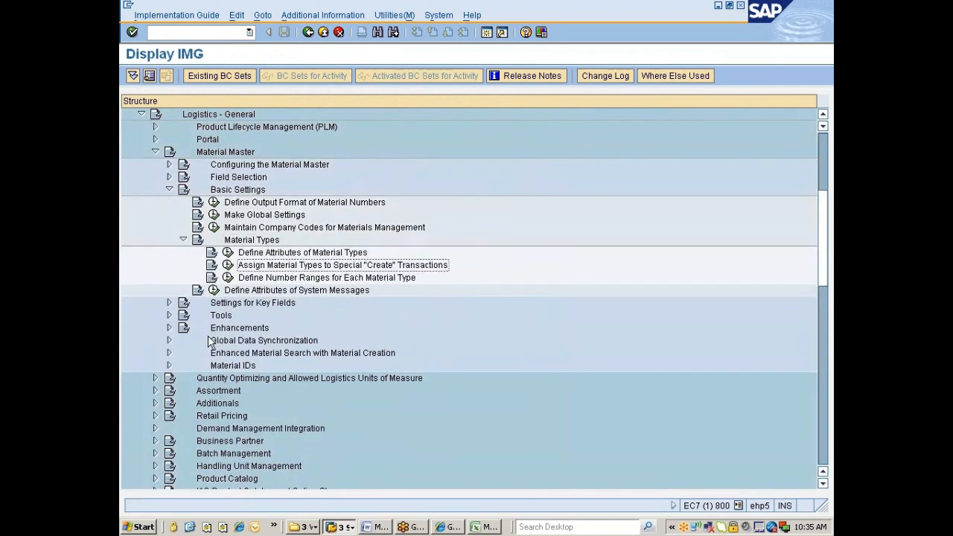
left_click(229, 254)
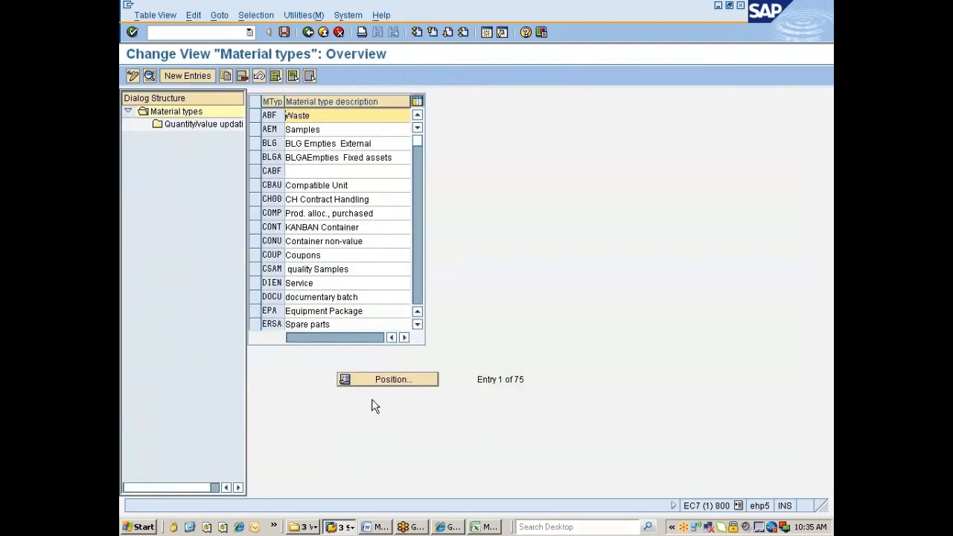
Position the material type list to ZMRO and show its details.
left_click(380, 380)
type("zmro")
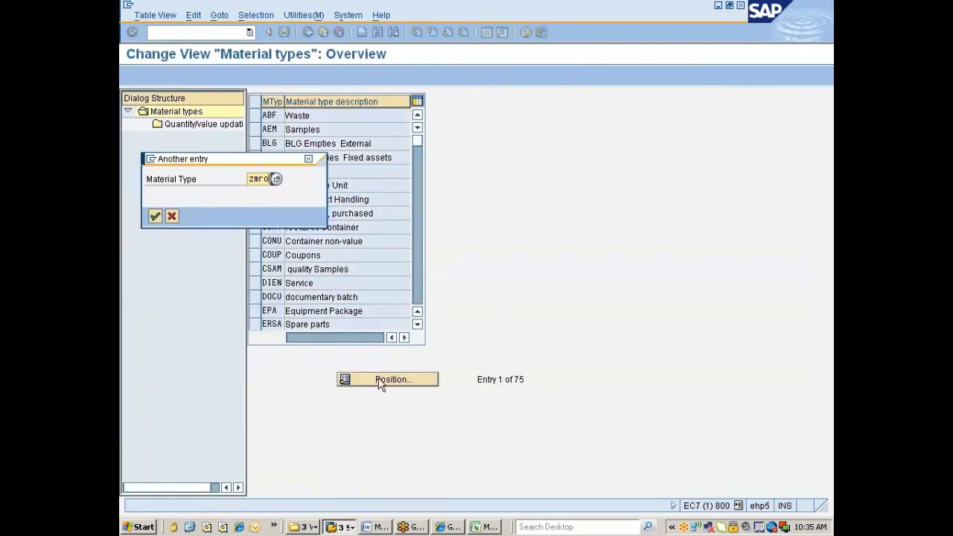
key("Return")
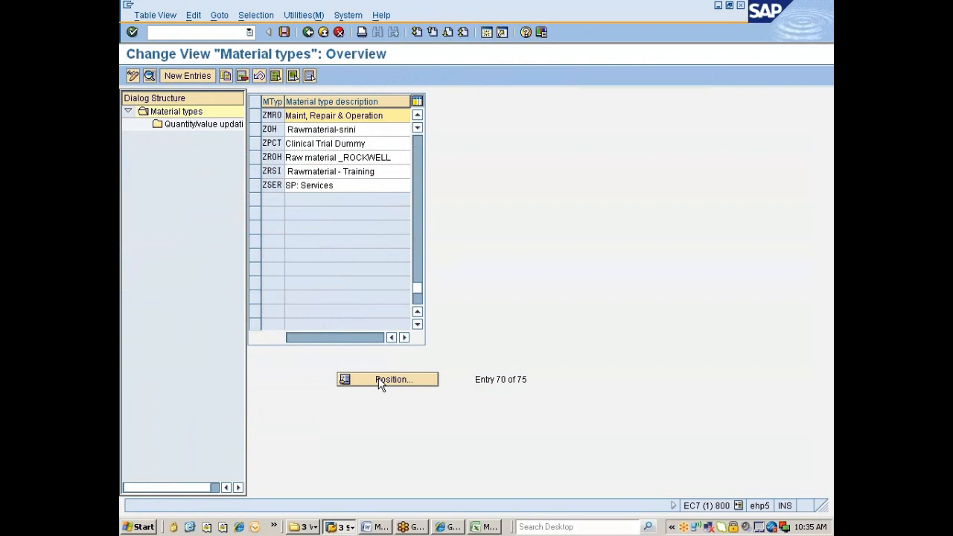
left_click(255, 116)
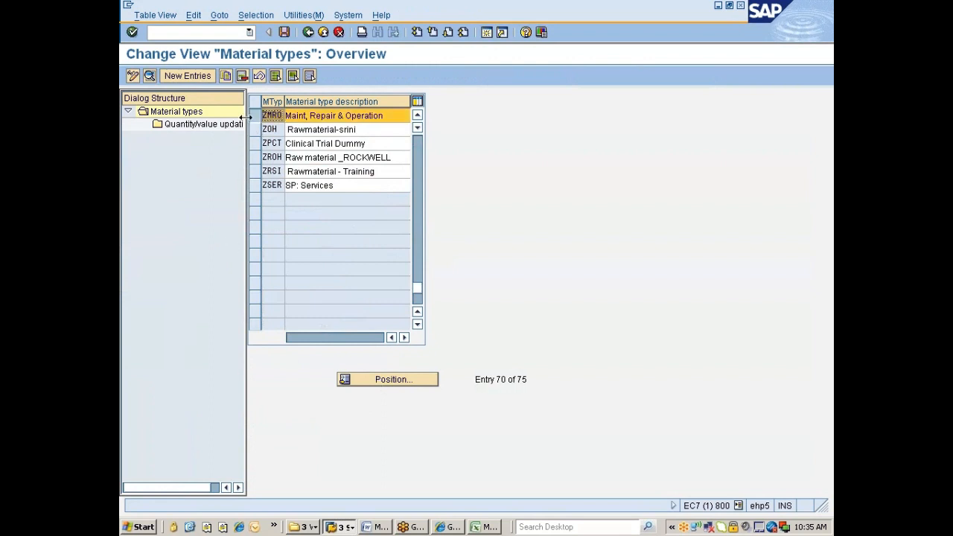
left_click(149, 77)
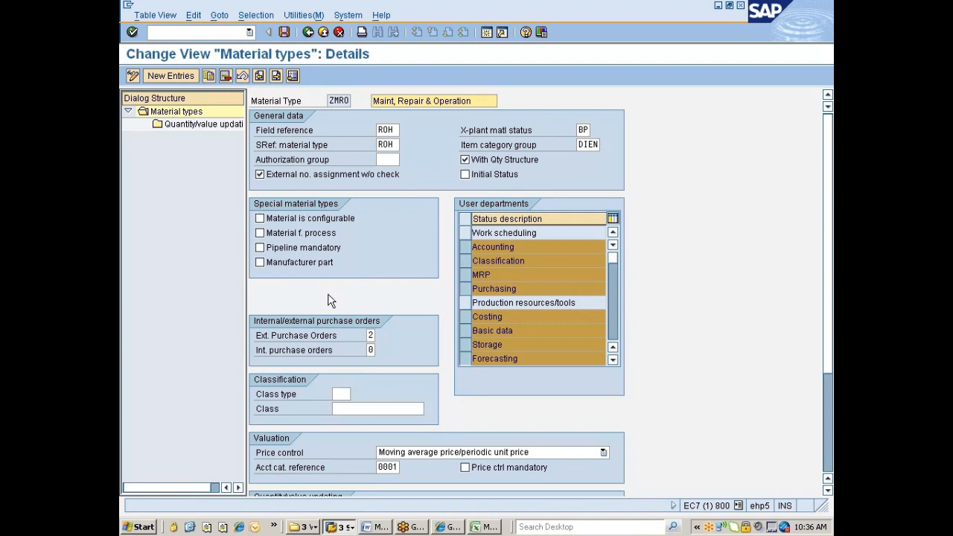
Add note '5. defines spl matl type if req' in Excel cell B144, beginning '6.' below.
left_click(482, 527)
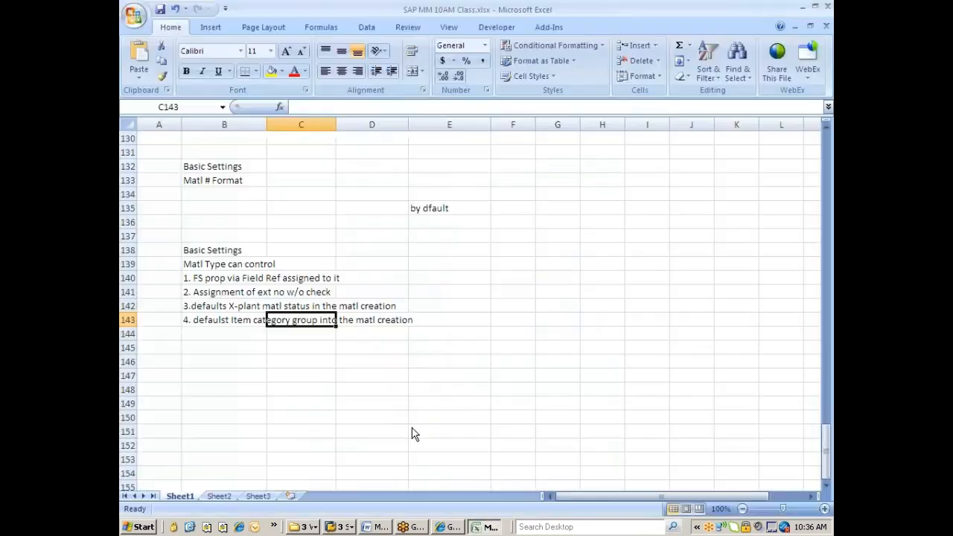
left_click(211, 335)
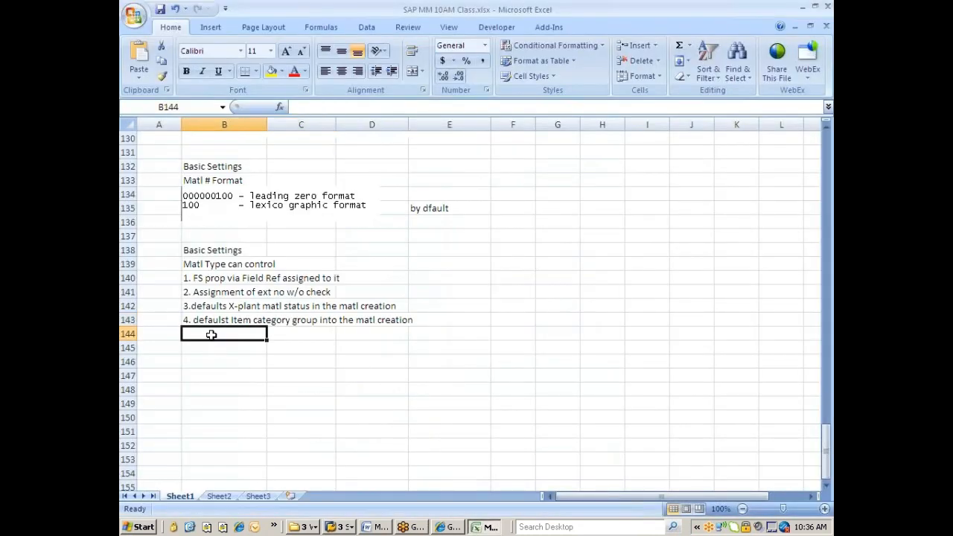
type("5. de")
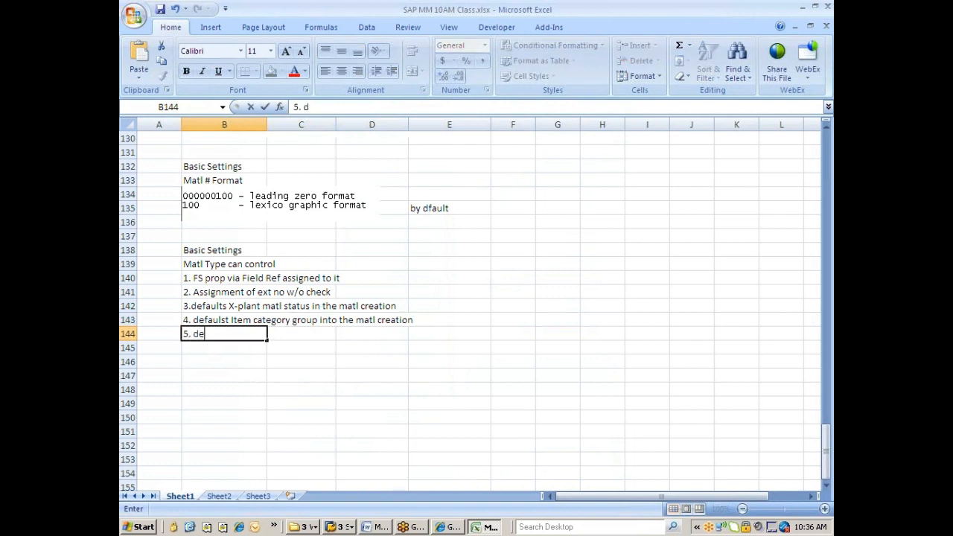
type("fines spl matl t")
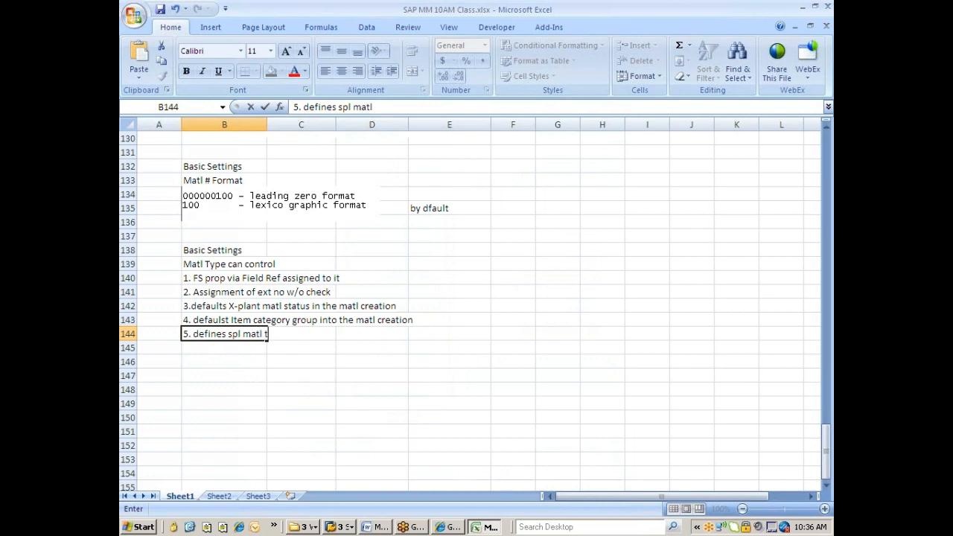
type("ype if reqd")
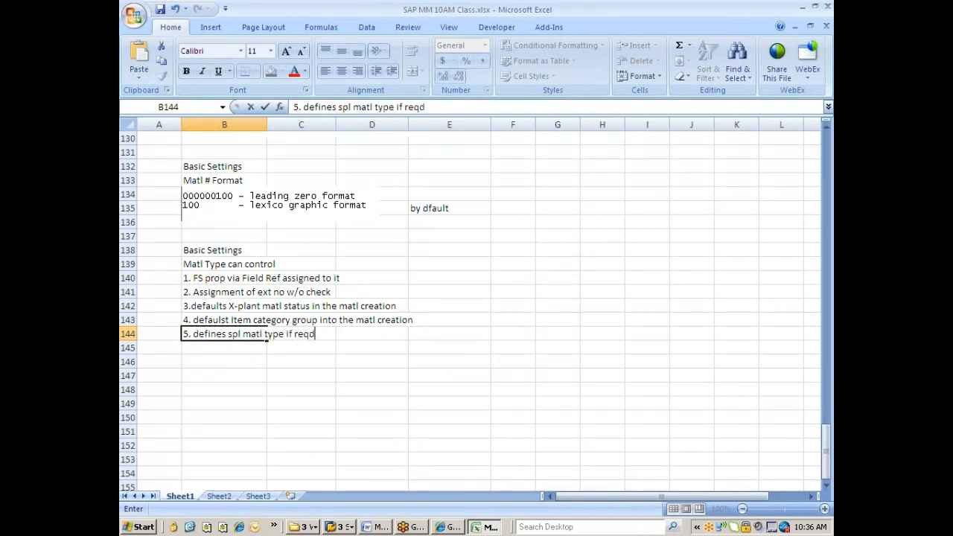
key("Return")
type("6.")
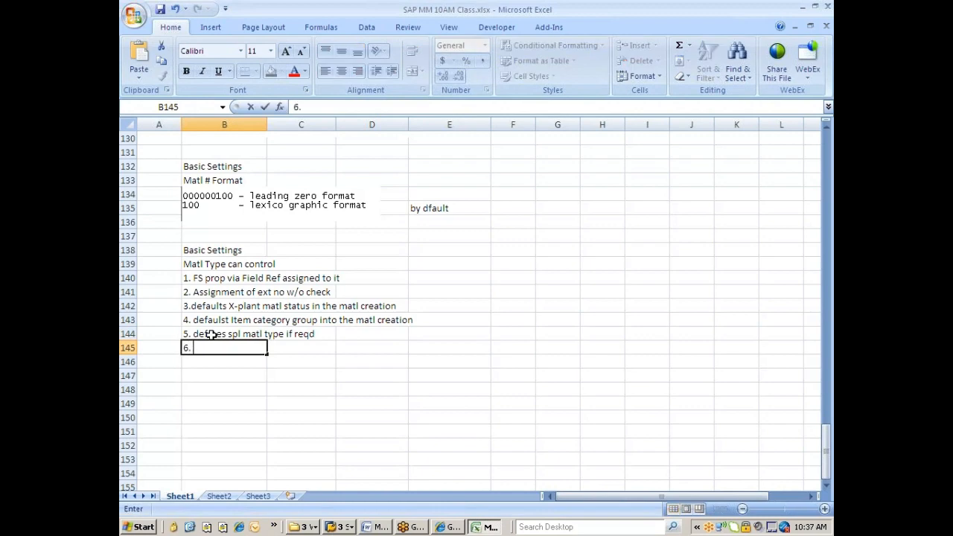
key("alt+Tab")
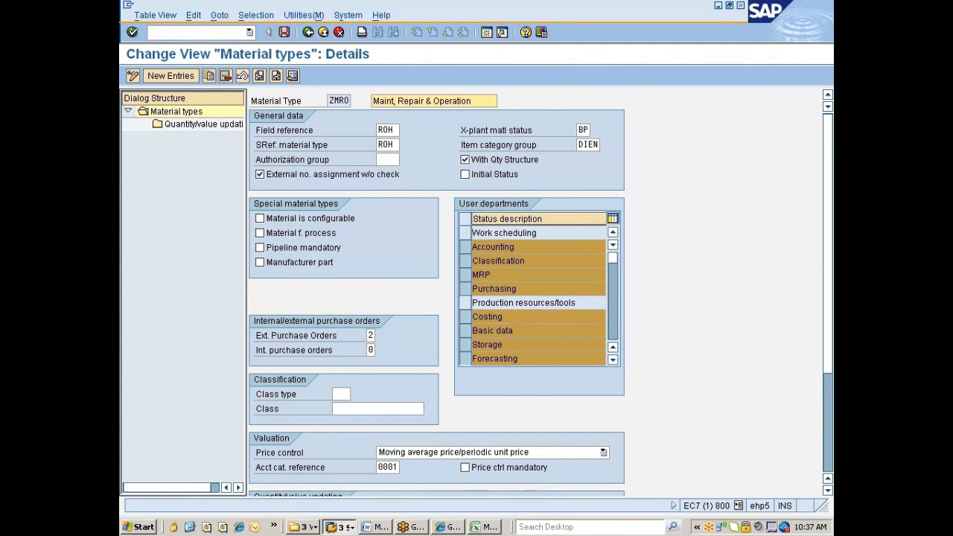
Page through the Select View(s) list for material 200001180, then return to ZMRO's details.
left_click(340, 526)
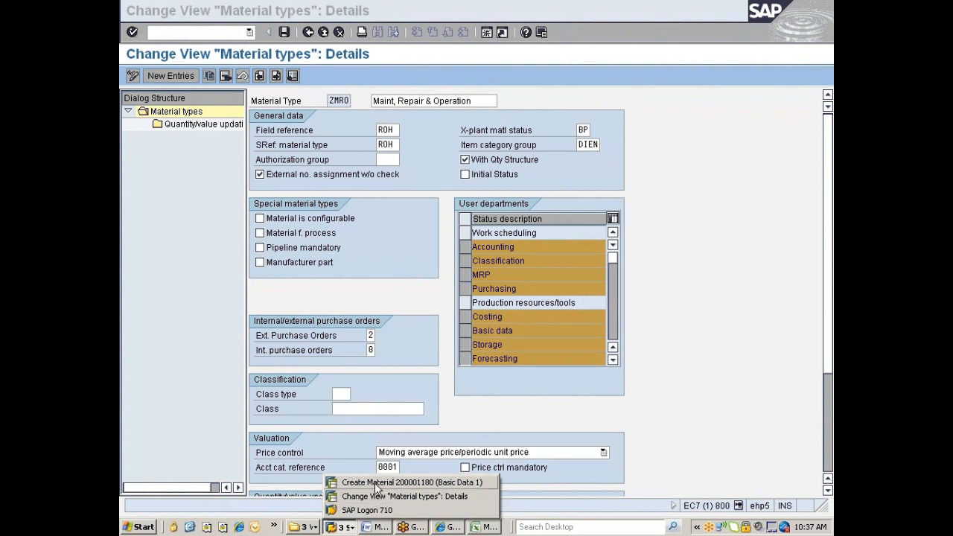
left_click(374, 482)
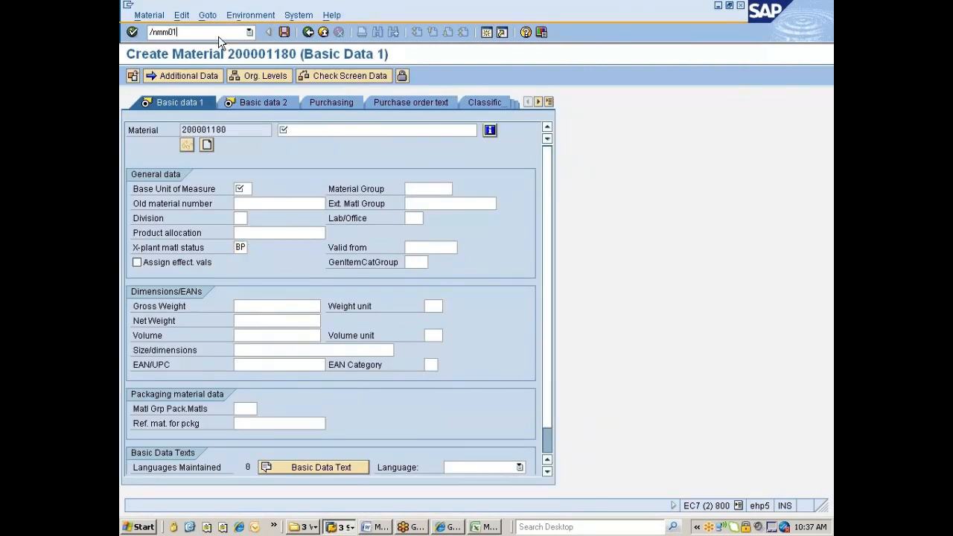
key("Return")
key("Return")
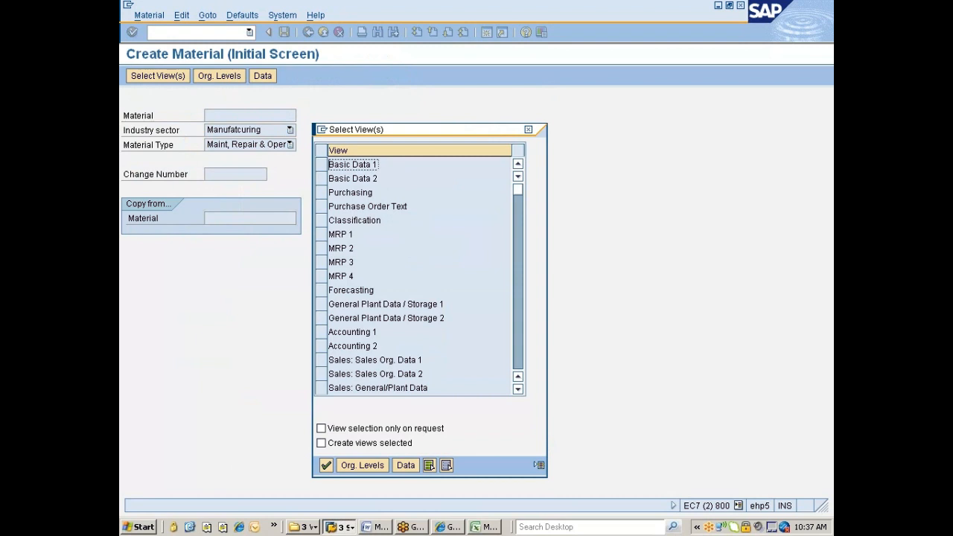
left_click(516, 293)
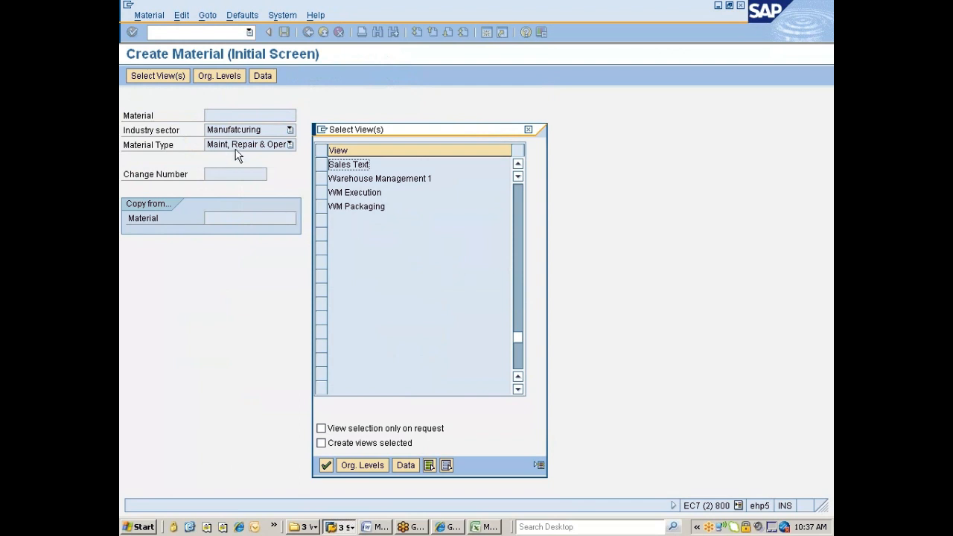
key("alt+Tab")
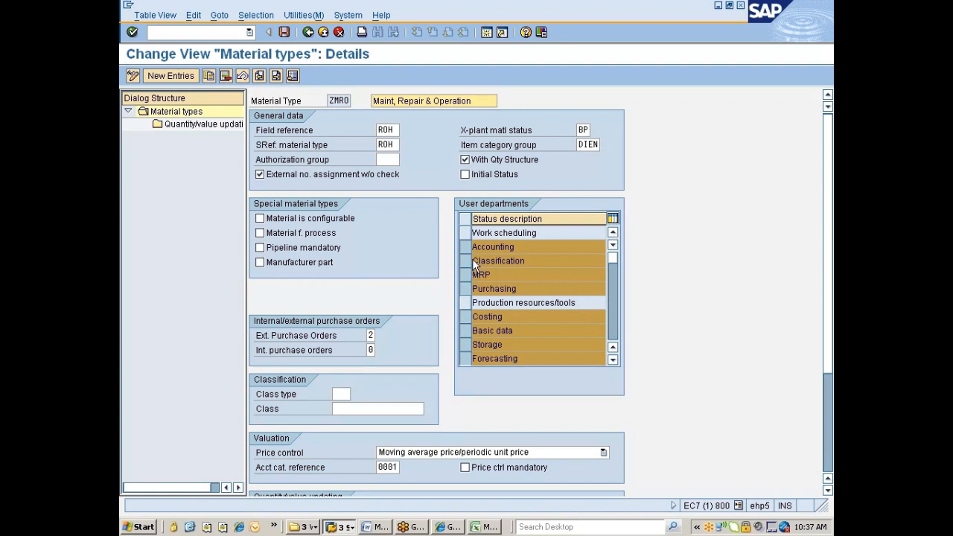
Remove Sales, Warehouse management and Quality management from ZMRO's user departments.
left_click(610, 361)
left_click(610, 360)
left_click(610, 360)
left_click(610, 360)
left_click(610, 360)
left_click(610, 360)
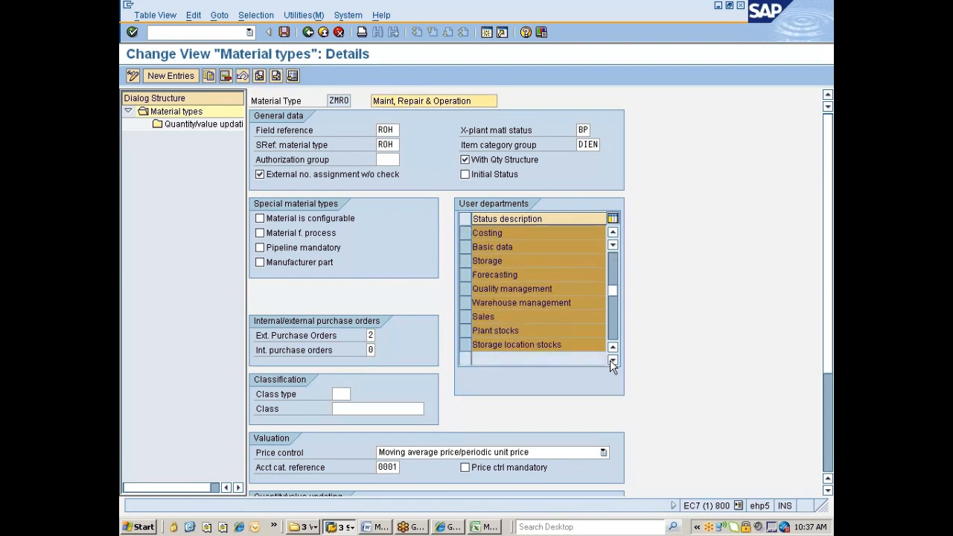
left_click(610, 360)
left_click(610, 360)
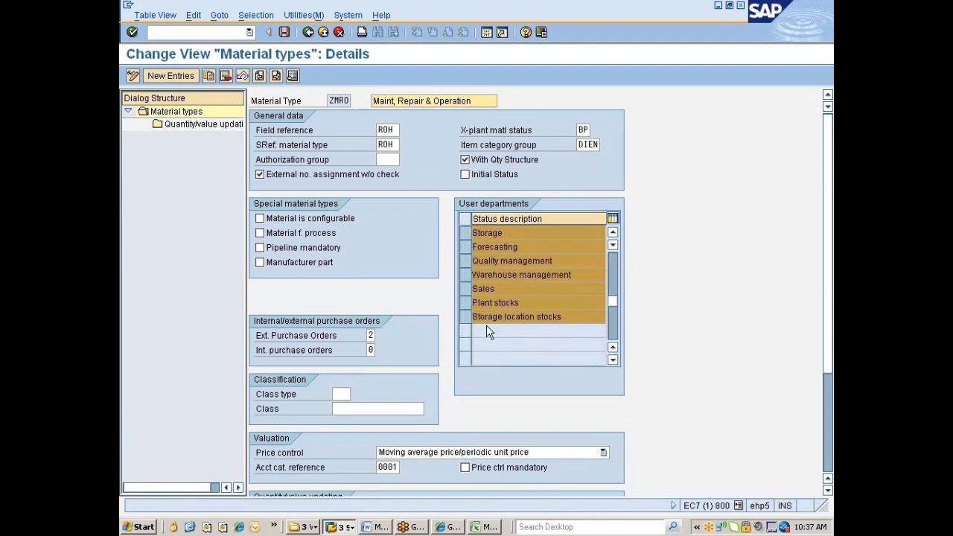
left_click(461, 289)
left_click(463, 275)
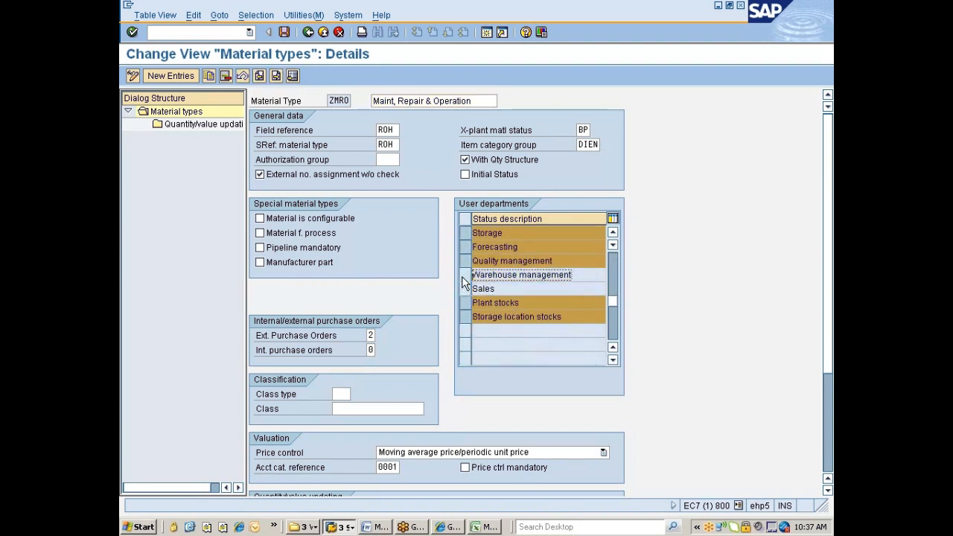
left_click(463, 260)
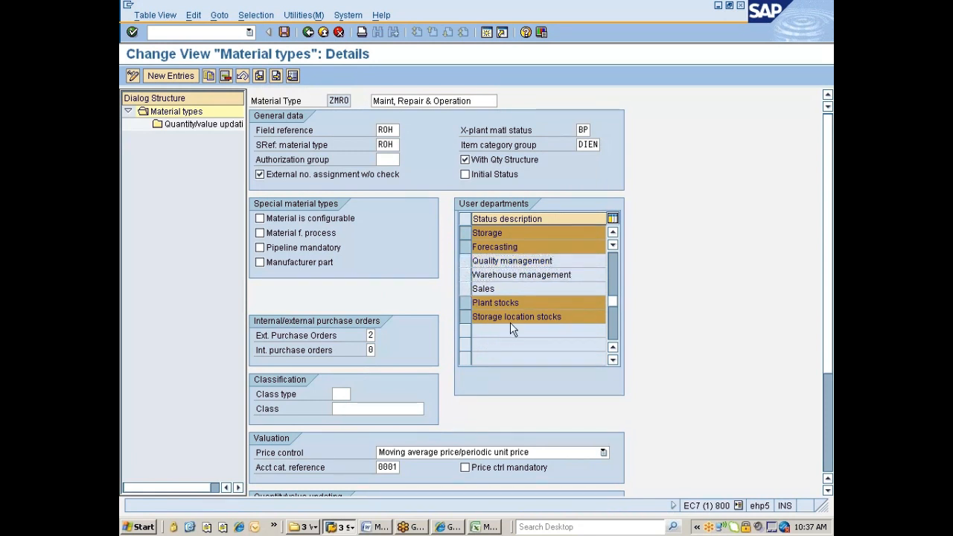
scroll(510, 322, "up", 3)
scroll(510, 321, "up", 3)
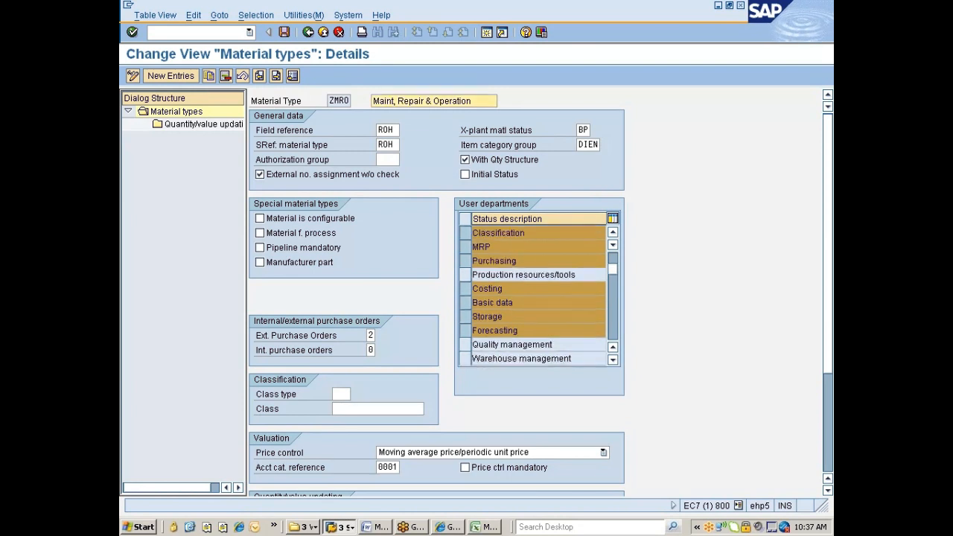
scroll(510, 320, "up", 2)
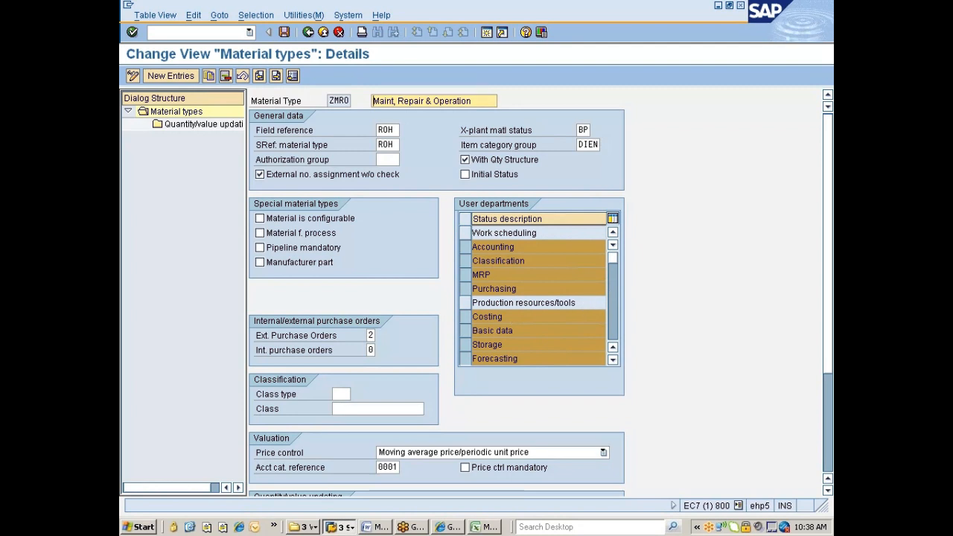
Close the other session's Select View(s) picker and return to ZMRO.
key("alt+Tab")
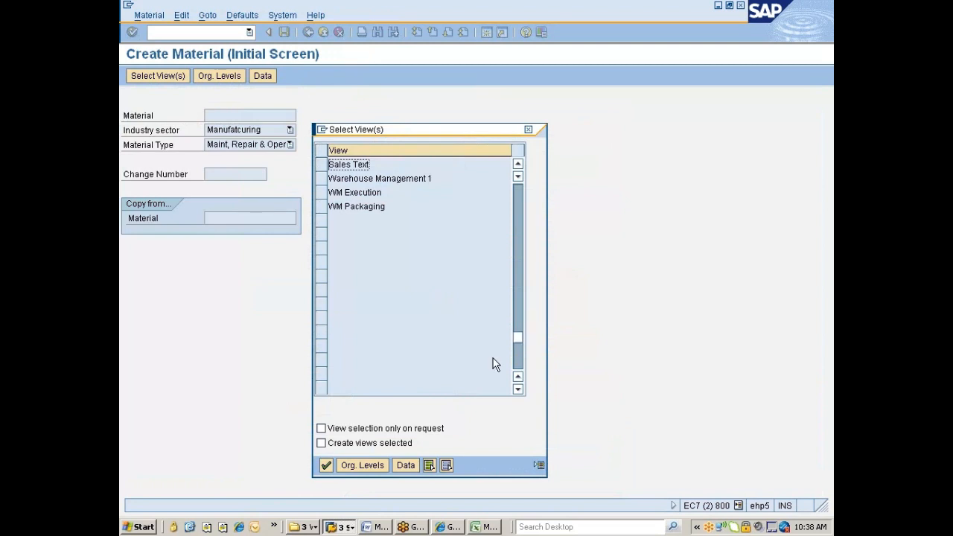
left_click(529, 131)
key("alt+Tab")
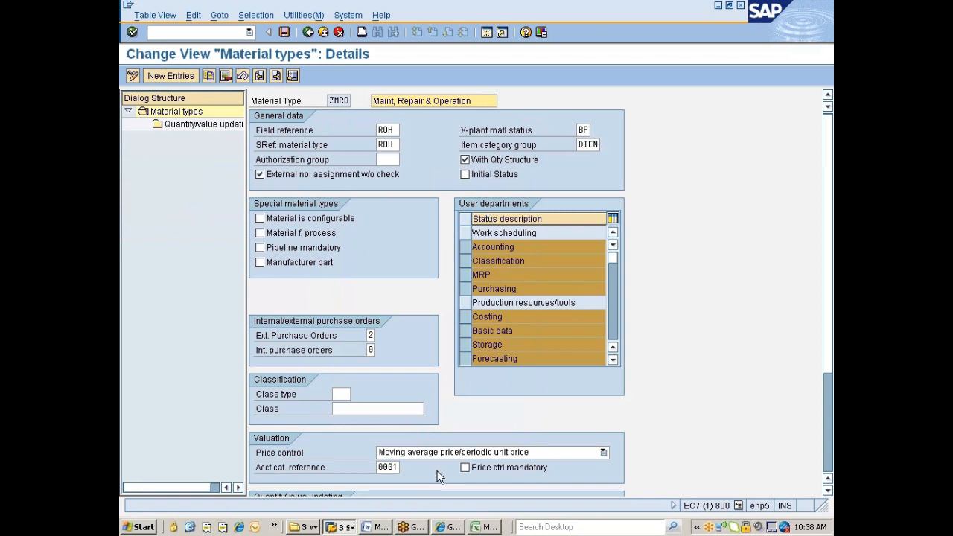
Add note 6: list of user depts which can use materials of a certain material type.
left_click(477, 527)
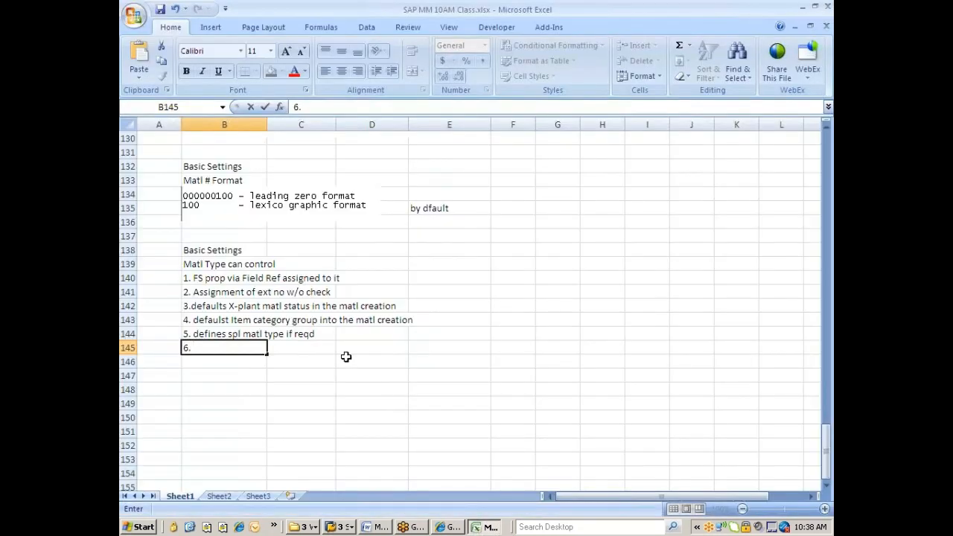
type("List of userde p")
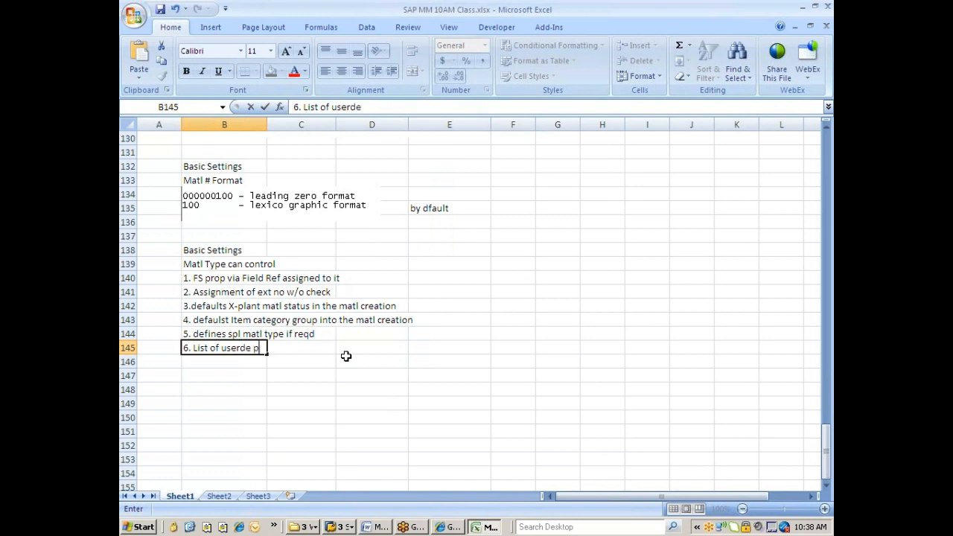
key("BackSpace")
key("BackSpace")
key("BackSpace")
key("BackSpace")
type("depts")
type("which can ")
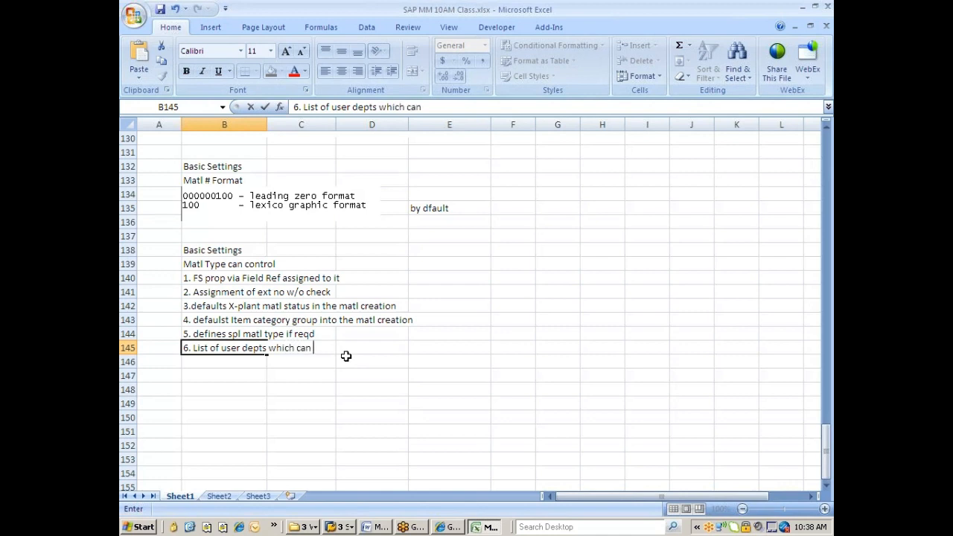
type("user the matls belongs")
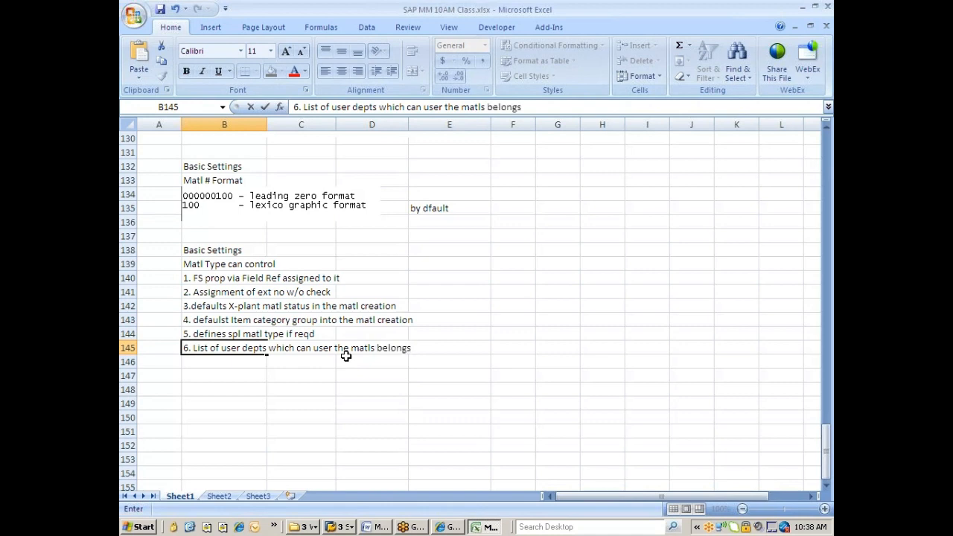
type(" to certain matl")
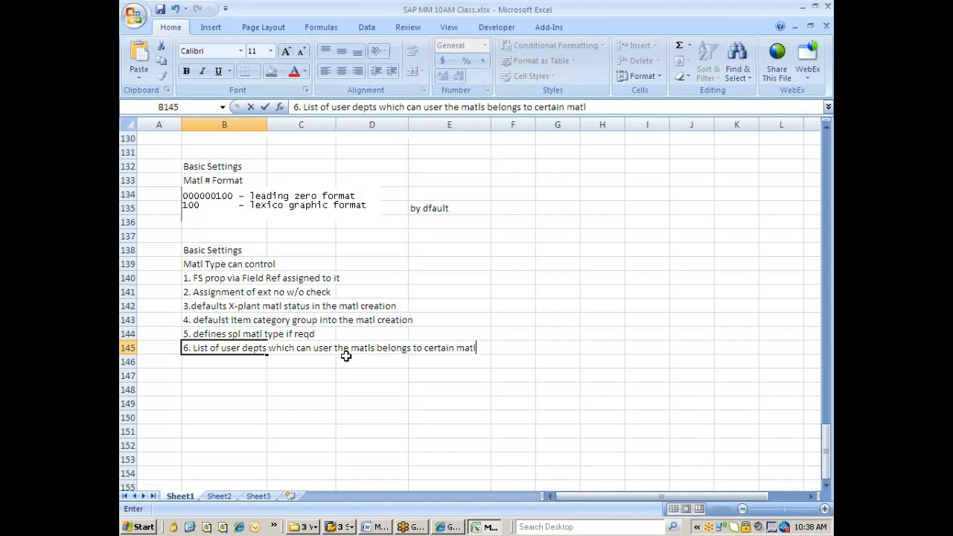
key("Return")
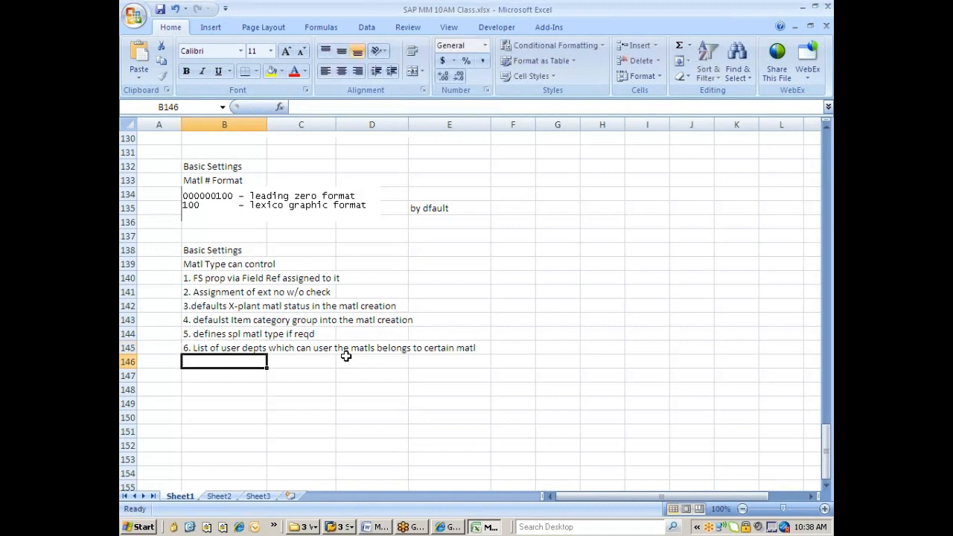
Add note 7: 'Defines Proc type(ext/int) indicator in the MRP2 view'.
type("7. ")
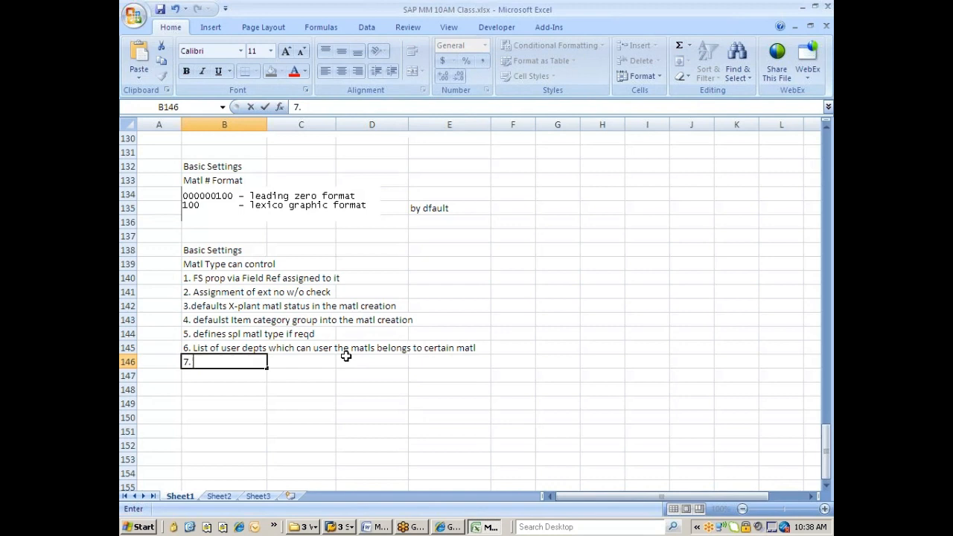
type("Defines Proc")
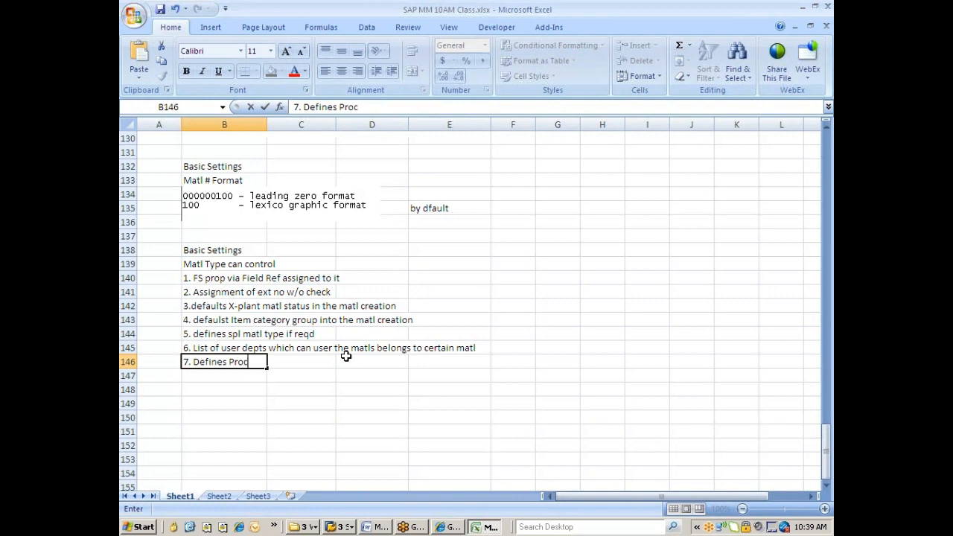
type(" type(ext")
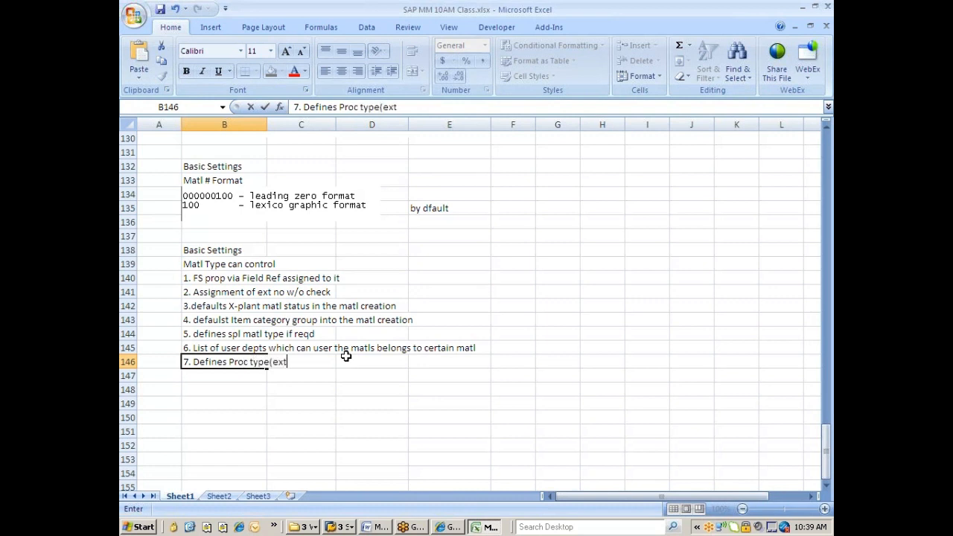
type("/int)")
key("alt+Tab")
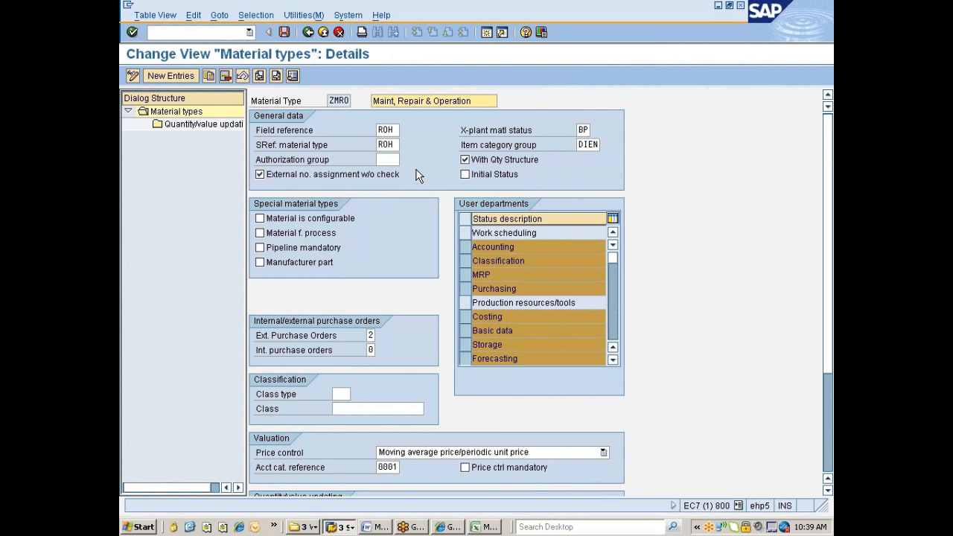
key("alt+Tab")
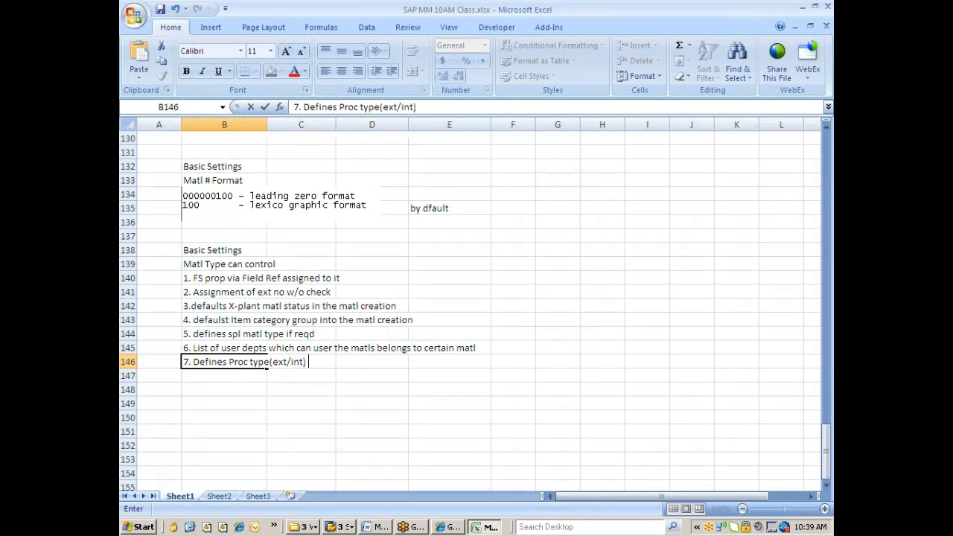
type("indicator")
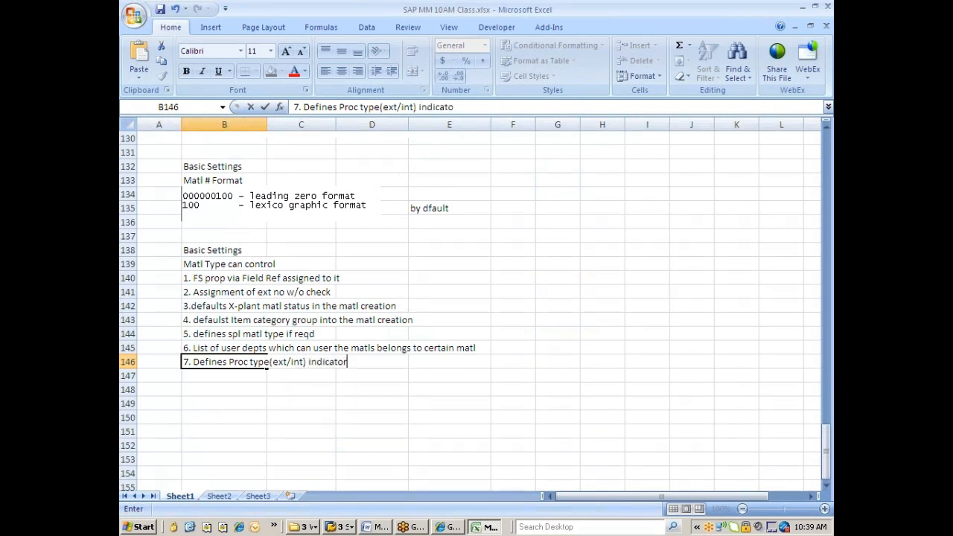
type(" in the M")
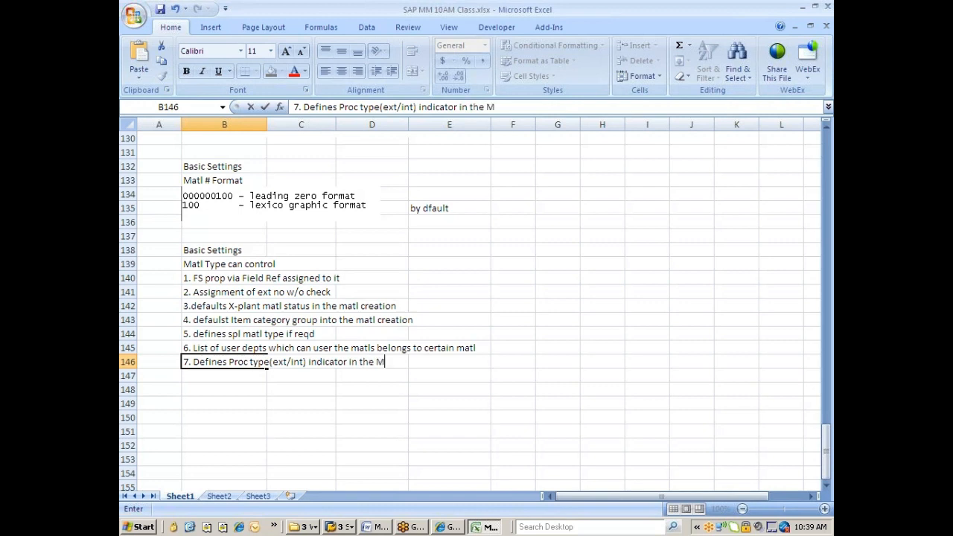
type("RP2 view")
key("alt+Tab")
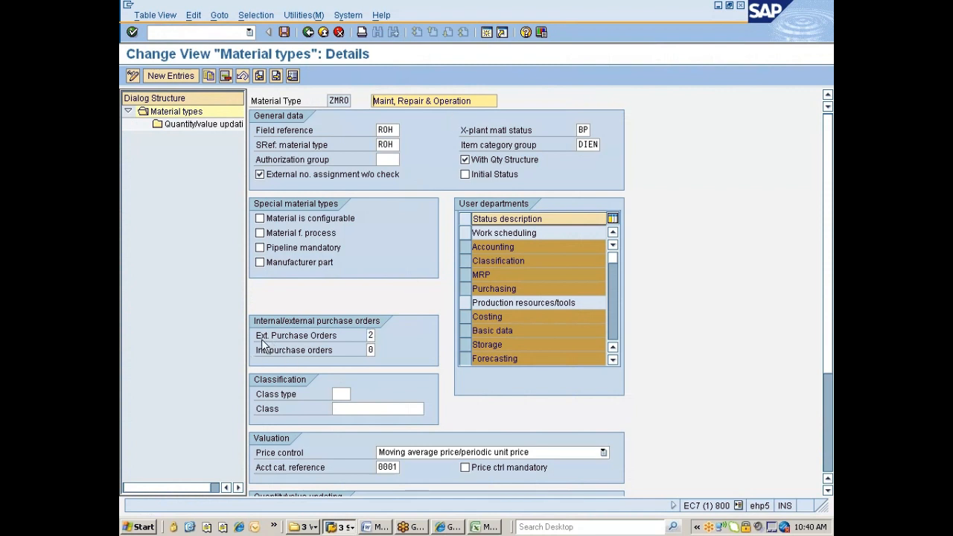
left_click(370, 335)
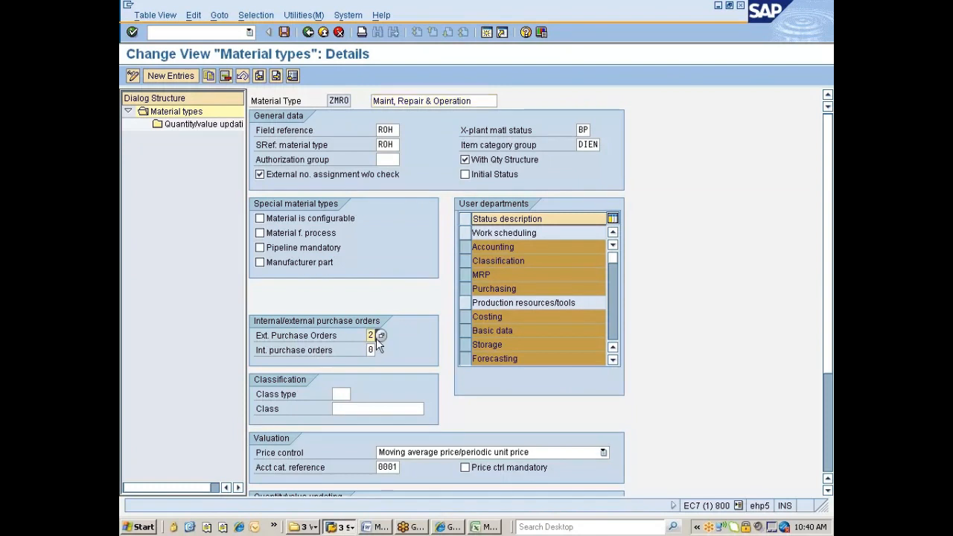
left_click(380, 335)
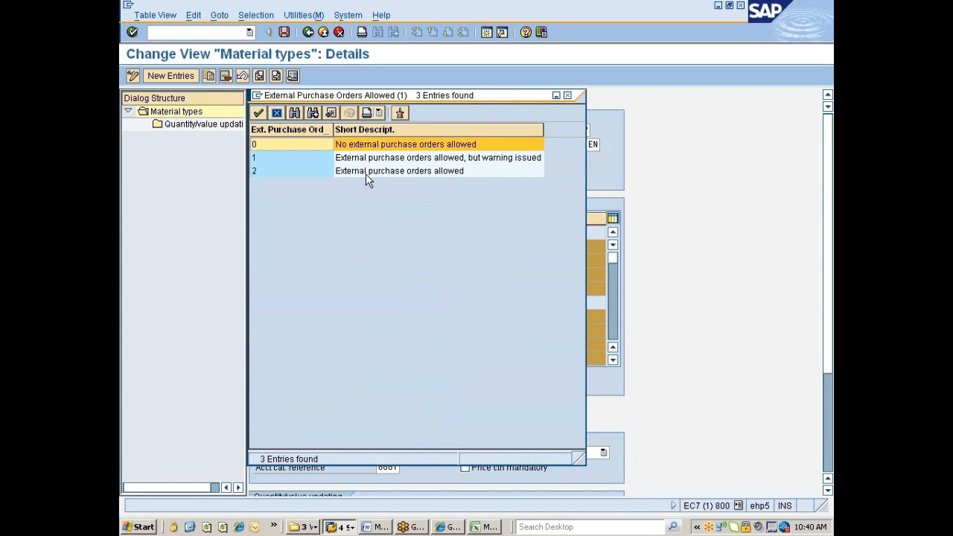
double_click(287, 170)
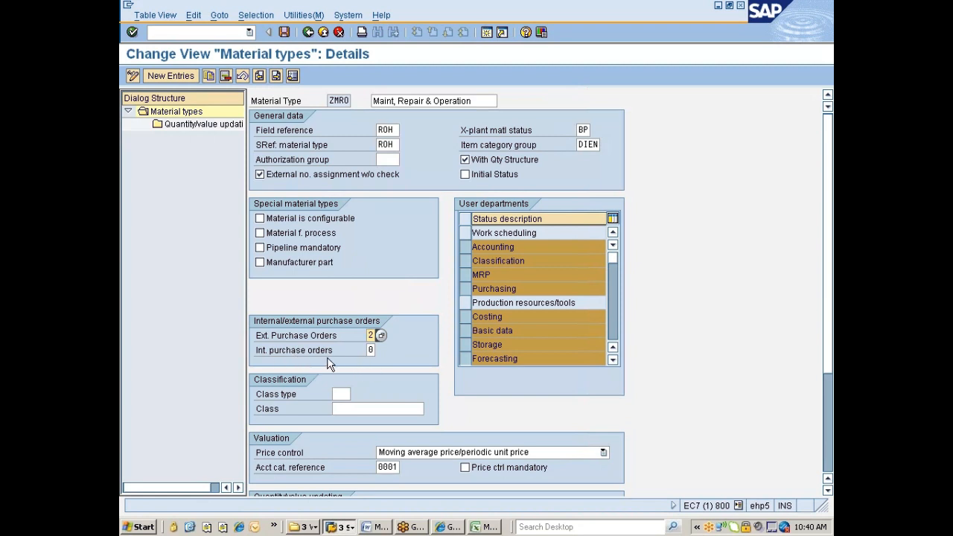
key("Tab")
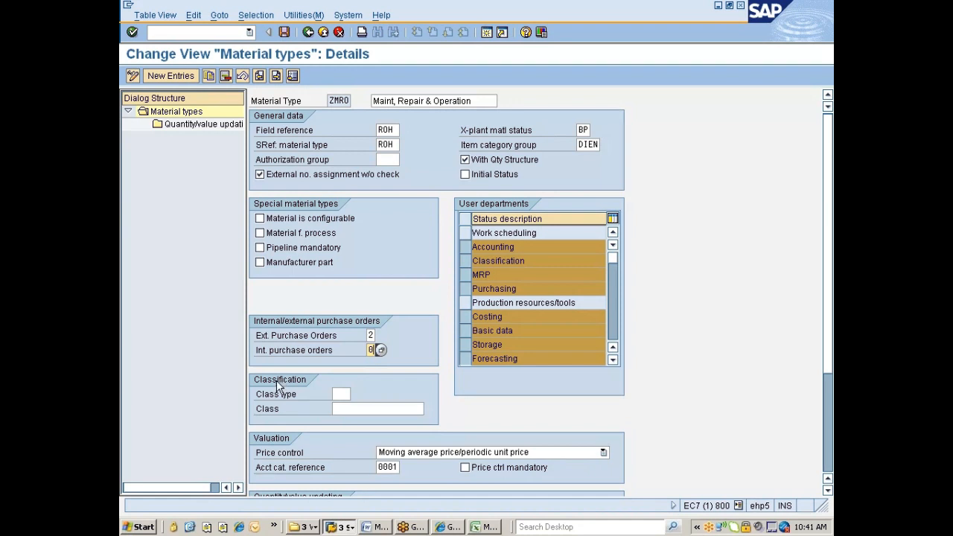
Put the cursor in ZMRO's Class type field, then bring the Excel class notes workbook forward.
left_click(339, 394)
key("alt+Tab")
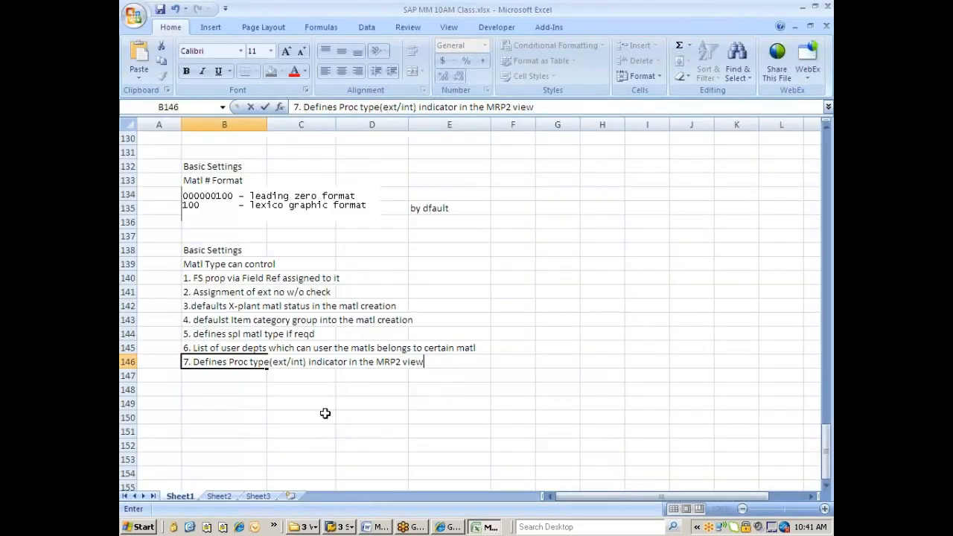
Add note 8, 'To which class & Class type that the matl can put into', and start note 9.
left_click(212, 371)
type("8.")
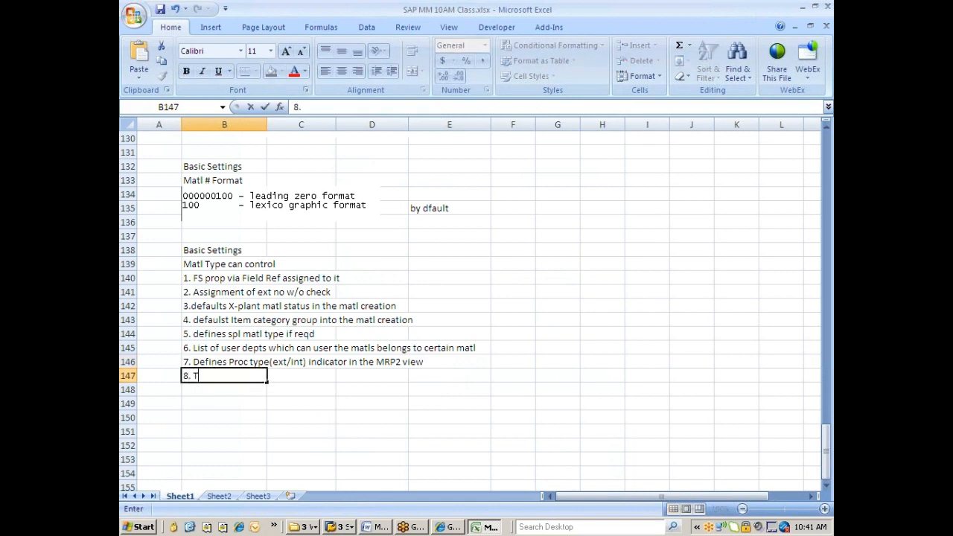
type(" To which class &")
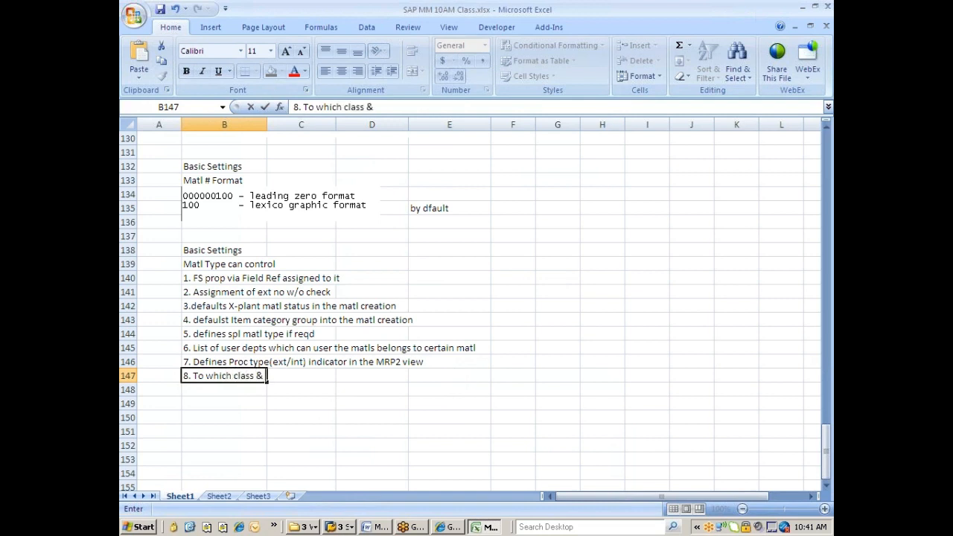
type(" Class type that th")
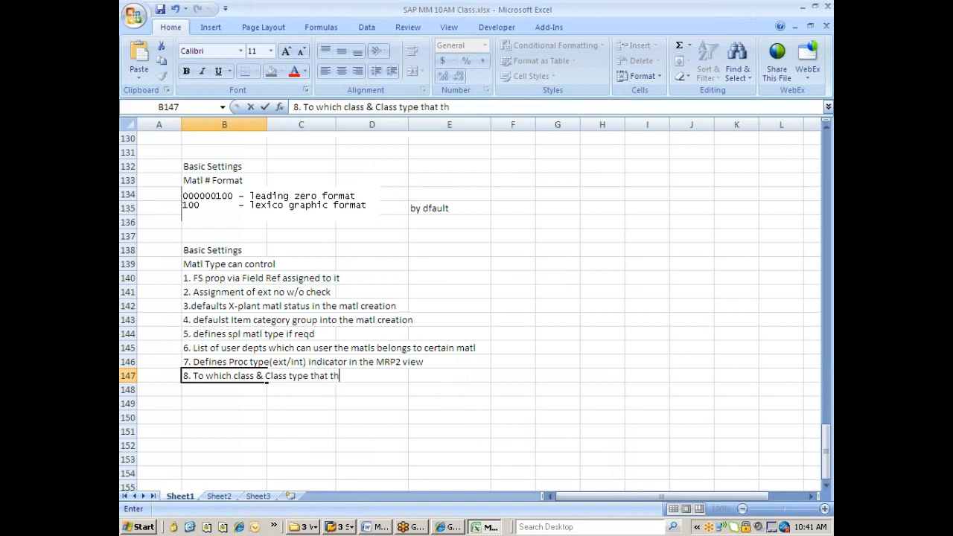
type("e matl can ")
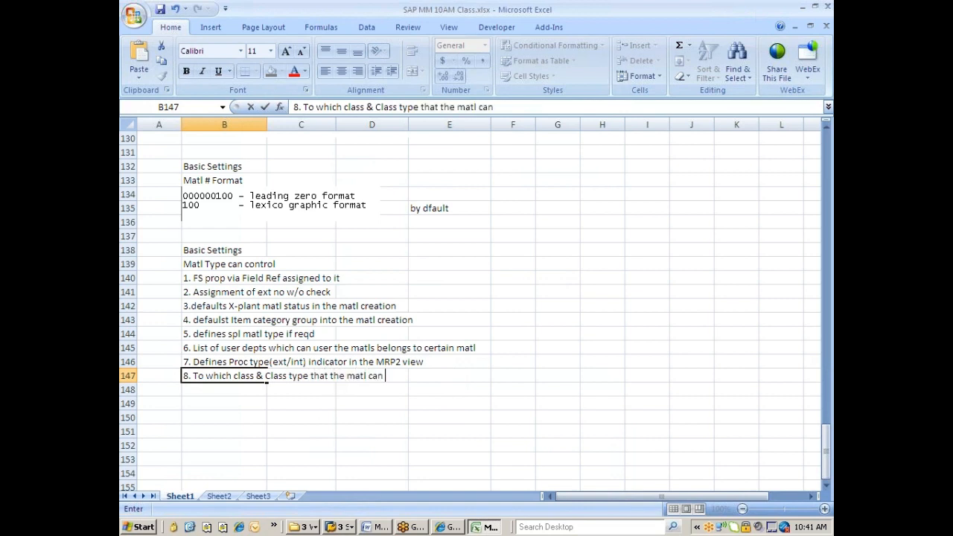
type("be cl")
key("BackSpace")
key("BackSpace")
key("BackSpace")
key("BackSpace")
key("BackSpace")
key("BackSpace")
key("BackSpace")
key("BackSpace")
type("can put into")
key("Return")
type("9")
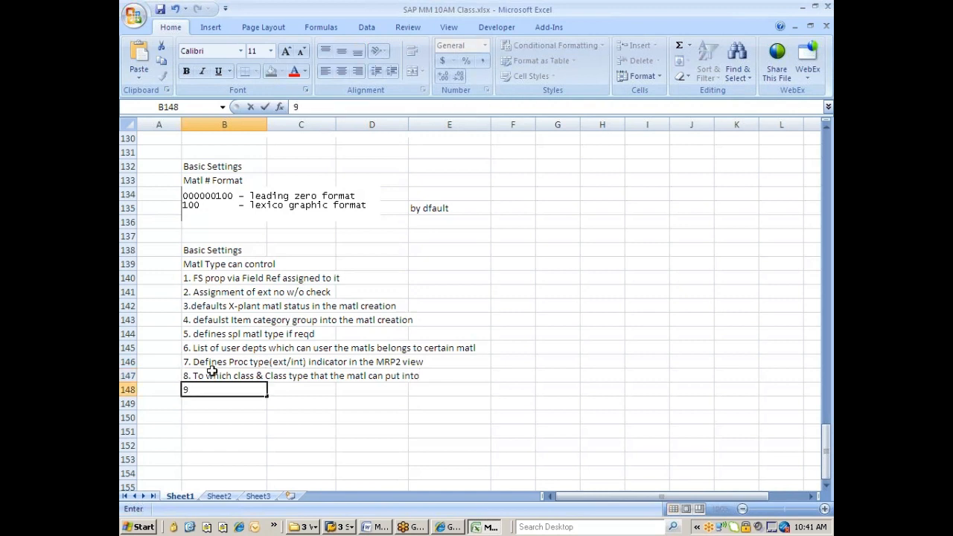
type(".")
Return to SAP and bring the Create Material initial screen forward.
key("alt+Tab")
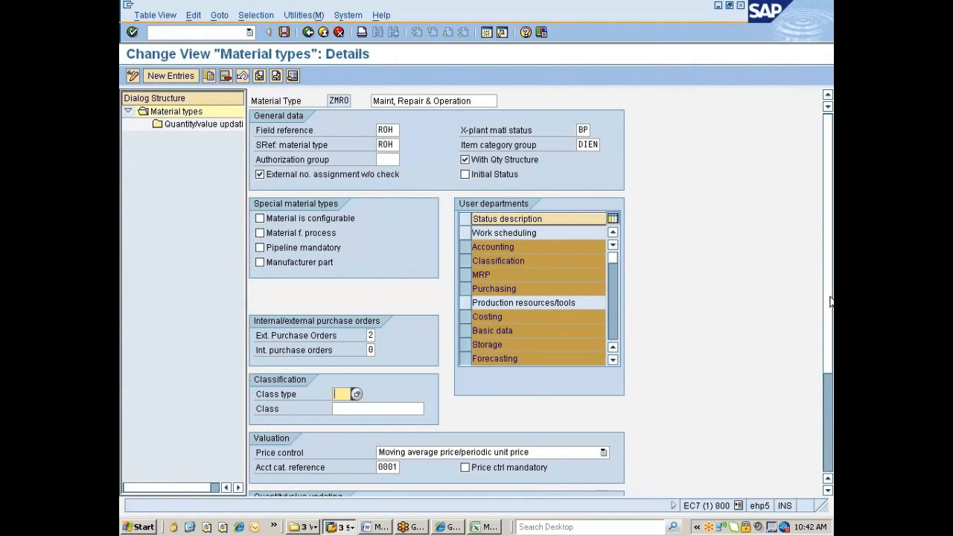
scroll(829, 302, "down", 3)
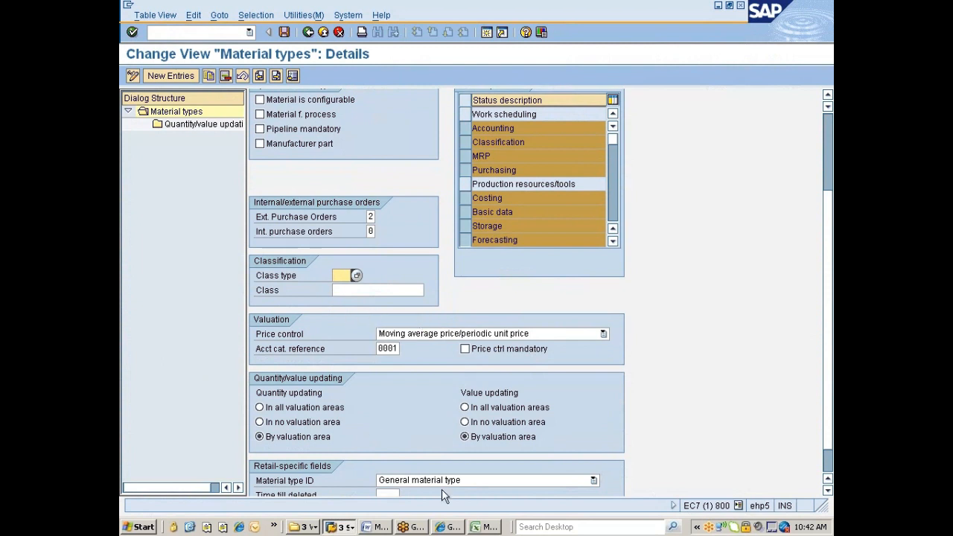
left_click(345, 527)
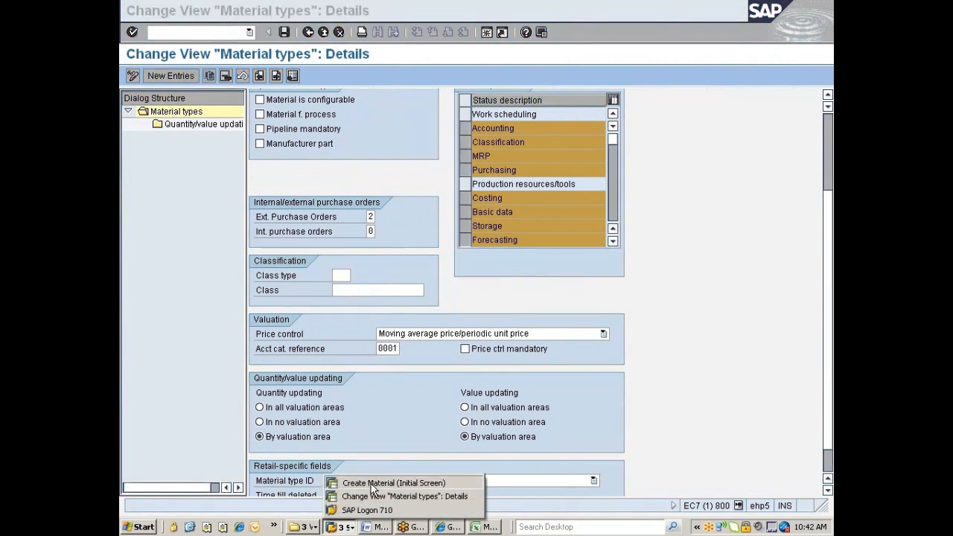
left_click(369, 482)
Select the views Basic Data 1/2, Purchasing, Plant/Storage 1 and Accounting 1, and accept plant 777C, storage location 0001.
key("Return")
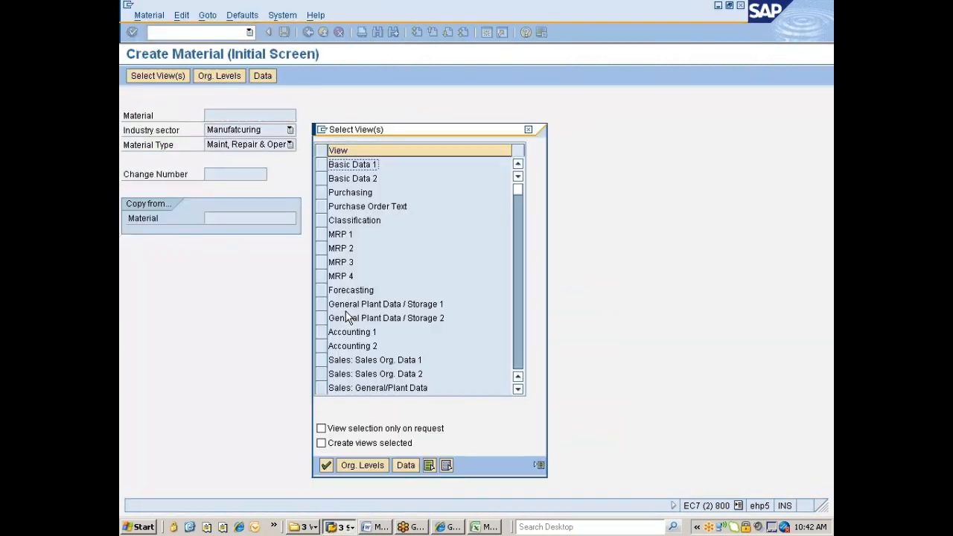
left_click(322, 164)
left_click(322, 178)
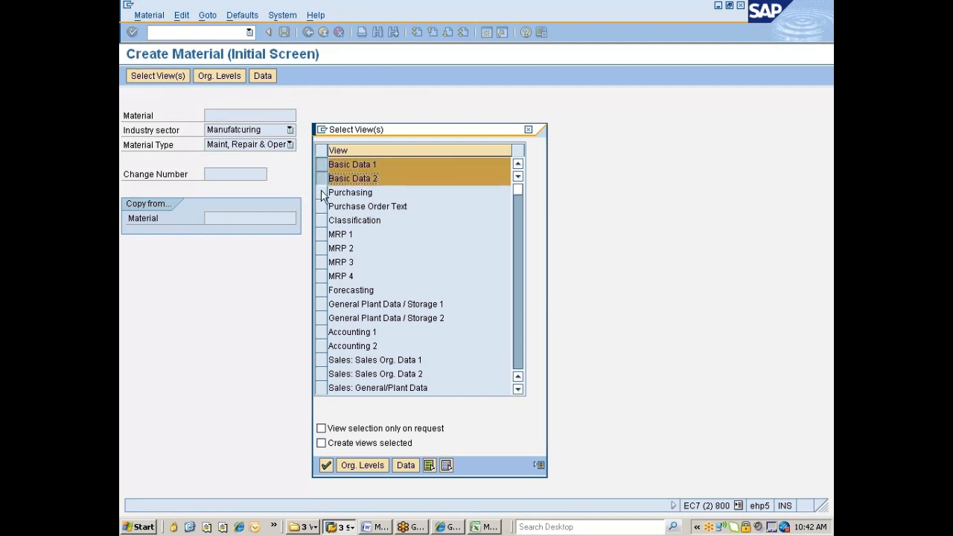
left_click(322, 192)
left_click(322, 332)
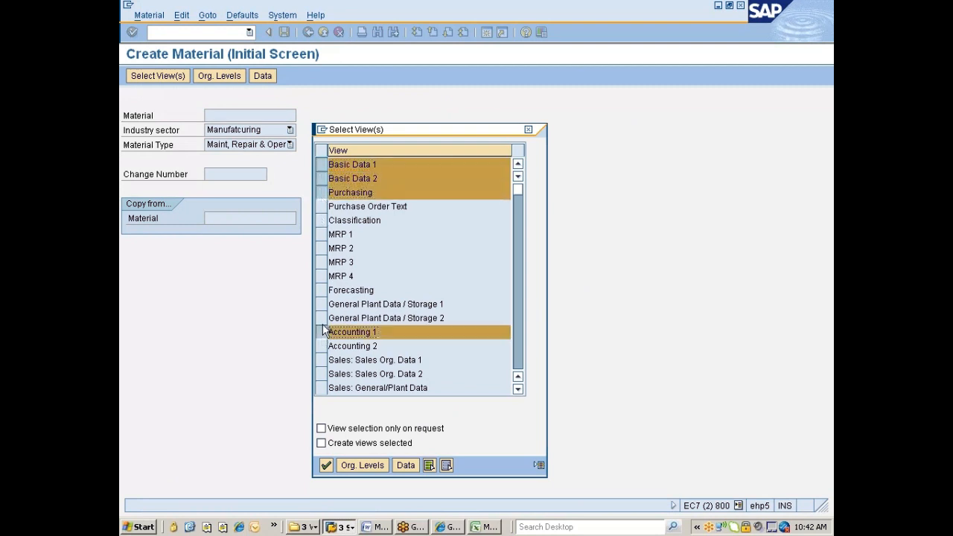
left_click(322, 303)
key("Return")
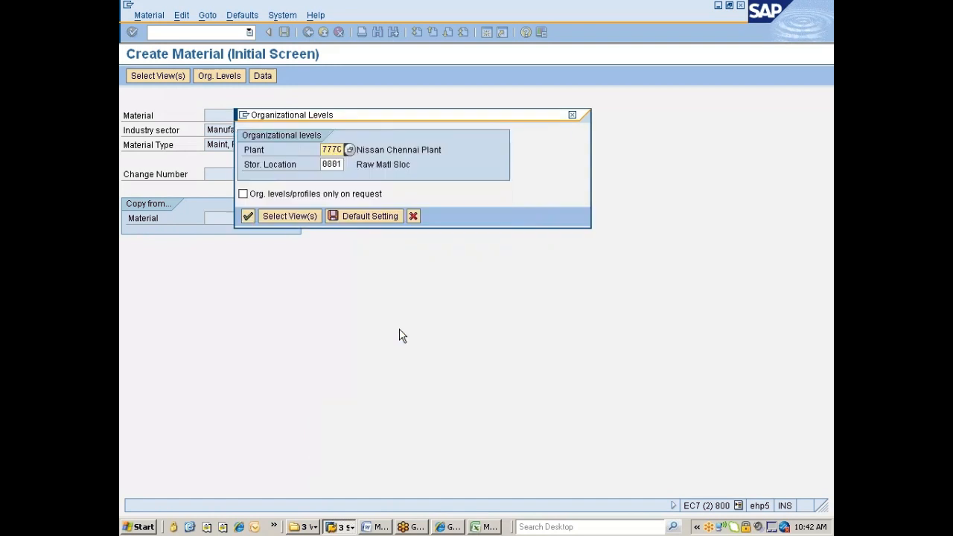
key("Return")
Set base unit EA and material group 00108 on Basic Data 1.
type("oop['op")
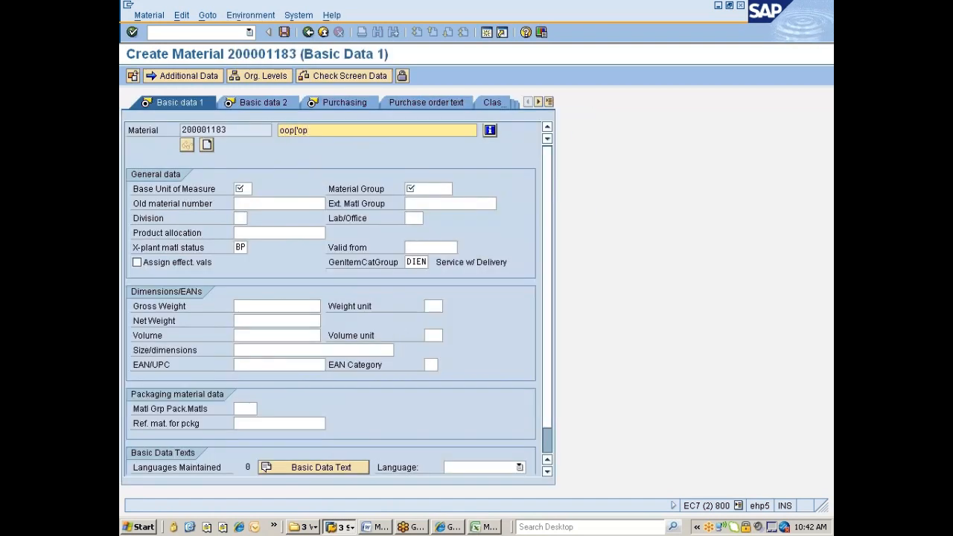
key("Tab")
type("ea")
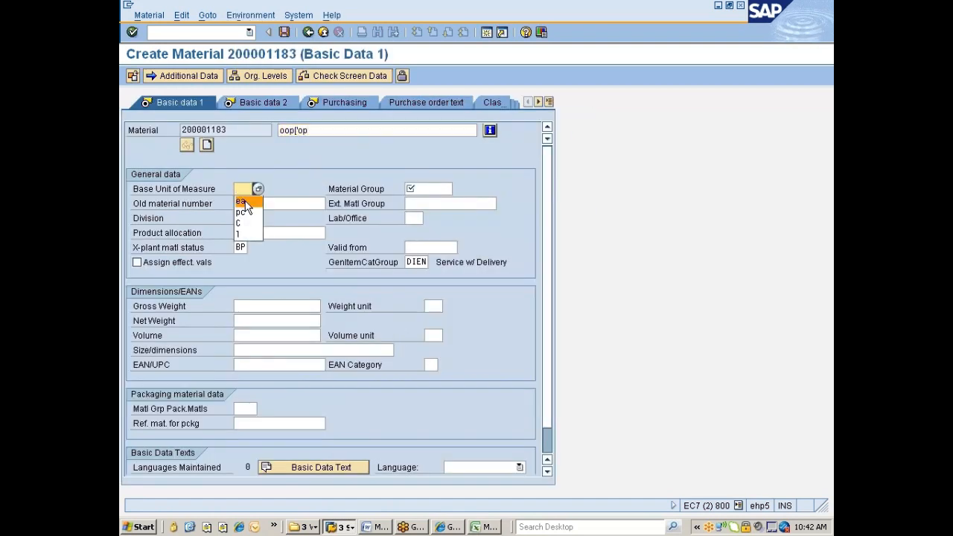
left_click(408, 189)
left_click(415, 199)
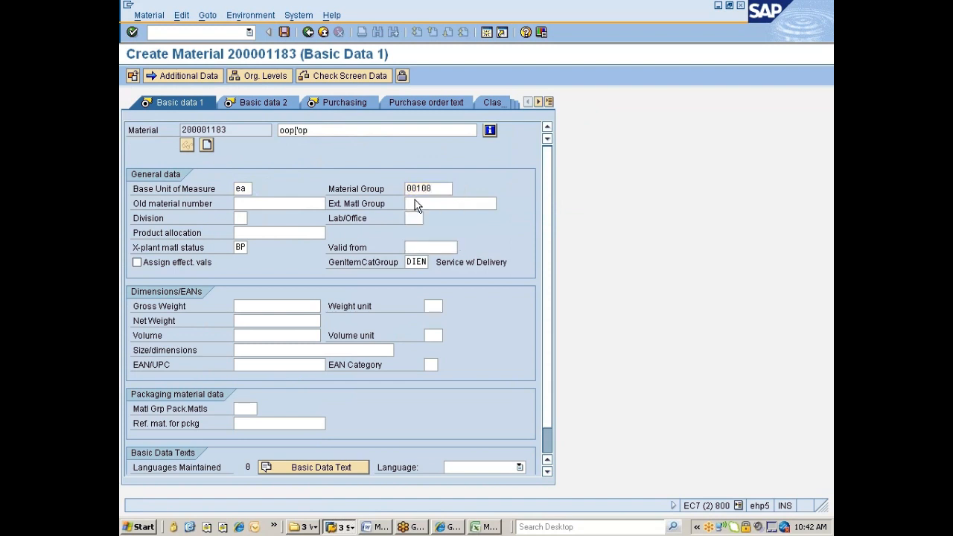
key("Return")
key("Return")
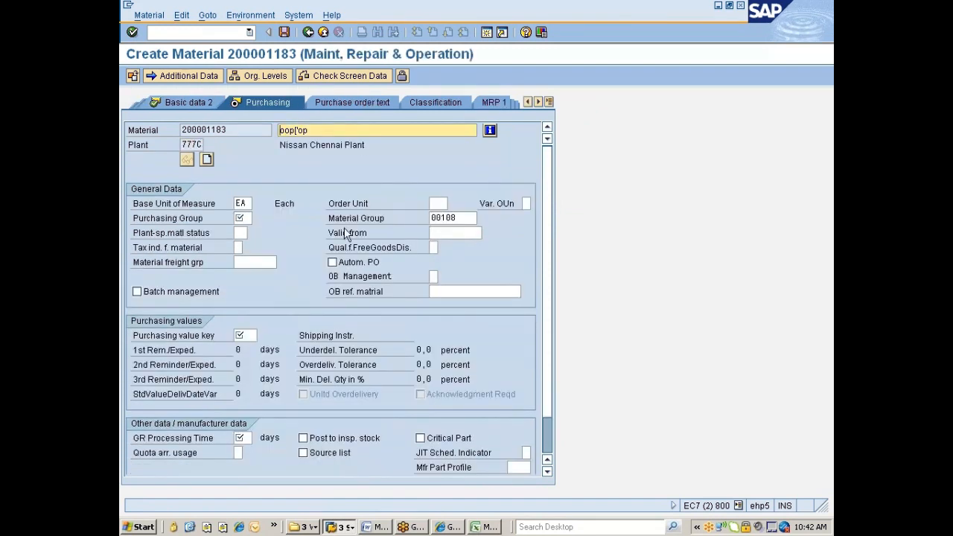
Enter purchasing group 002 and purchasing value key 1, then continue through to Accounting 1.
type("002")
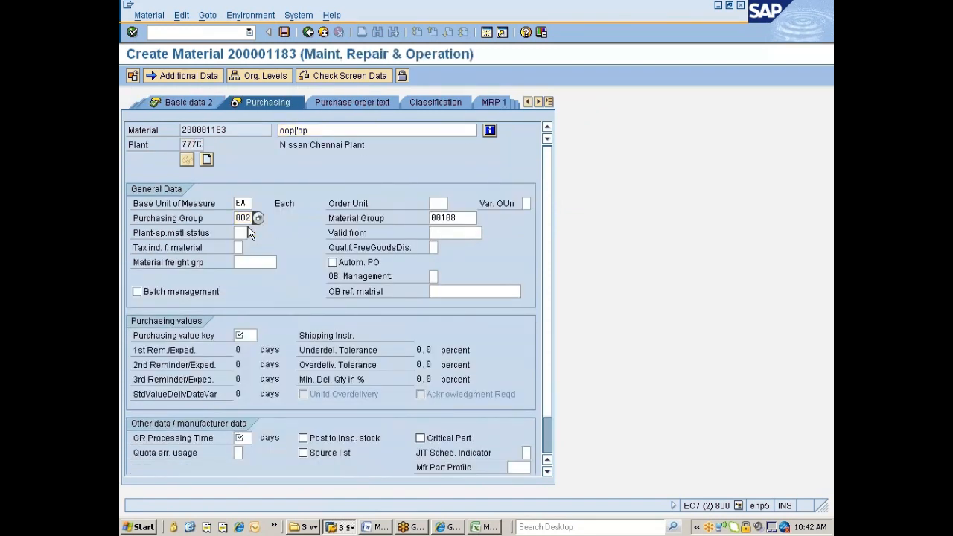
key("Return")
left_click(249, 333)
left_click(236, 343)
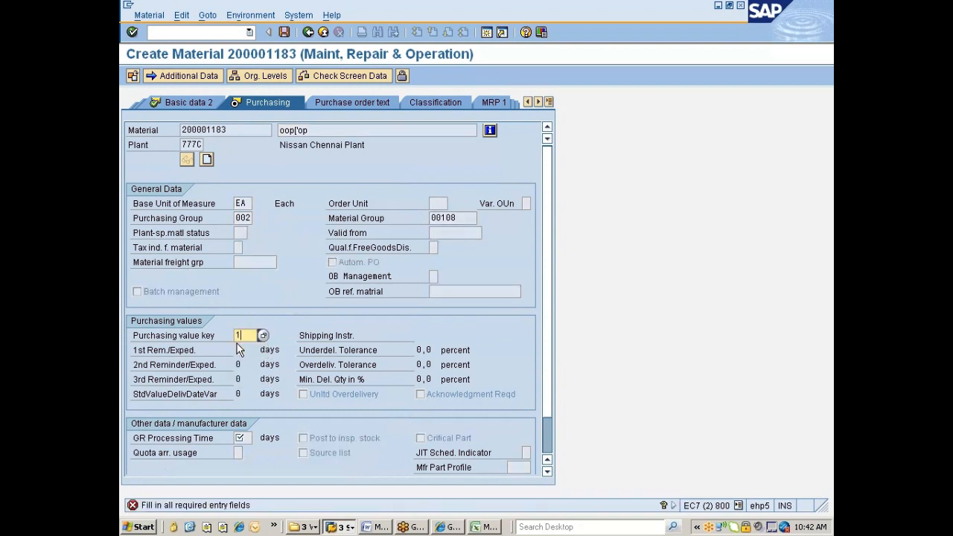
key("Return")
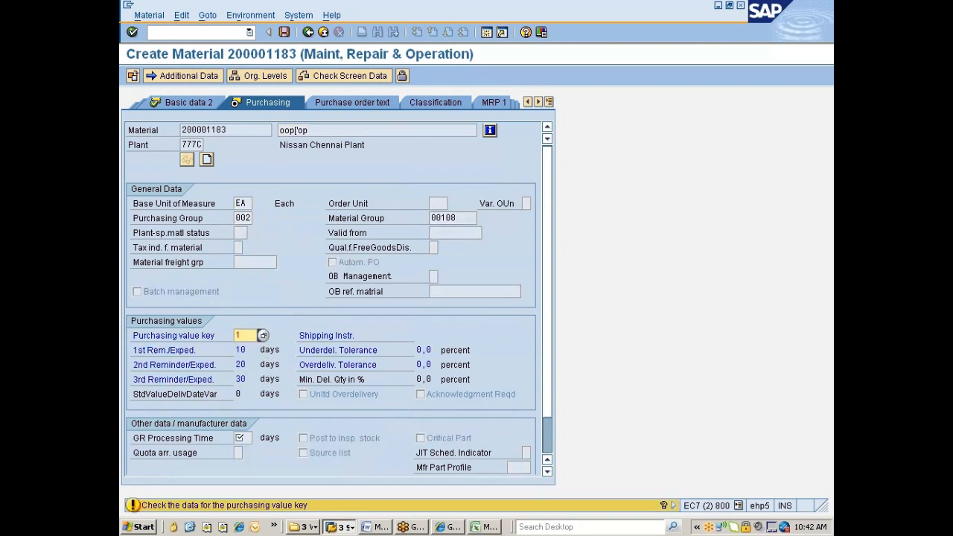
key("Return")
left_click(242, 438)
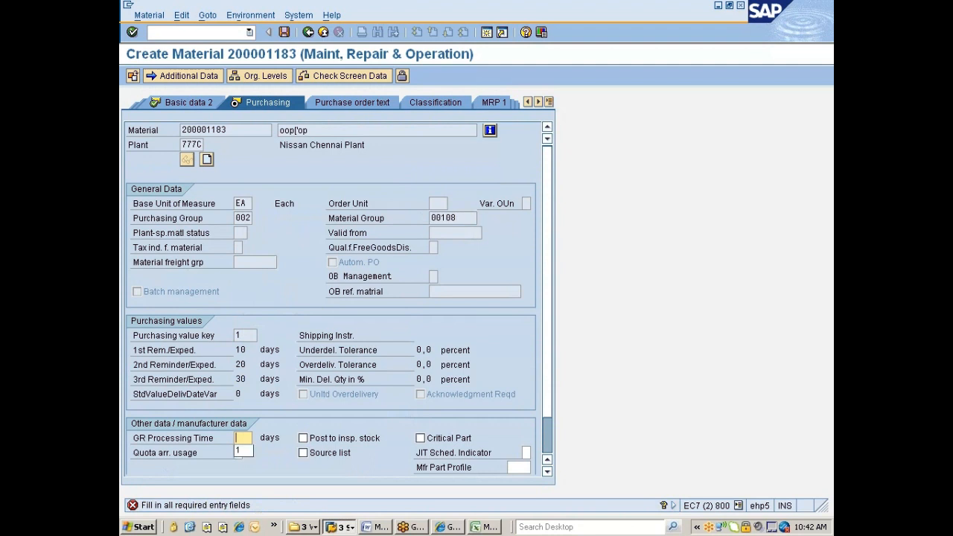
key("Return")
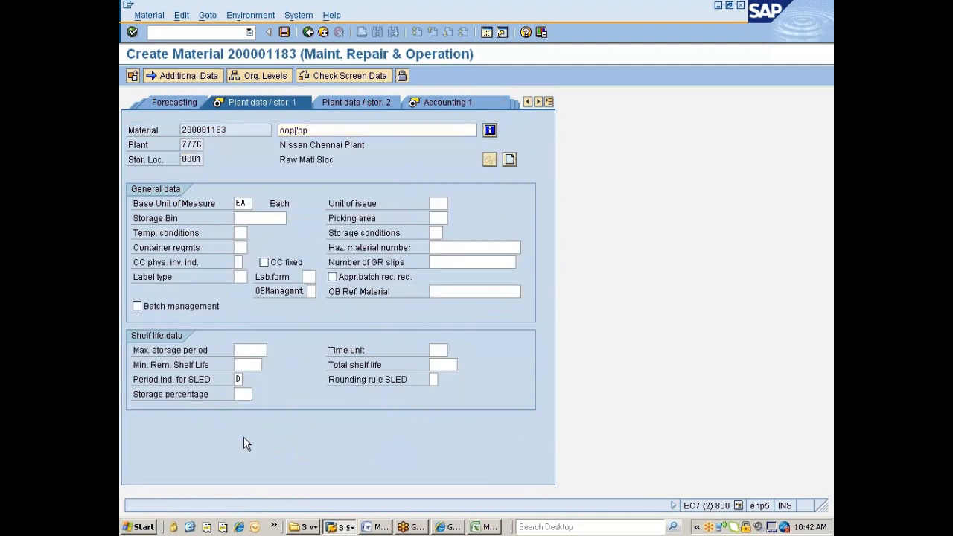
key("Return")
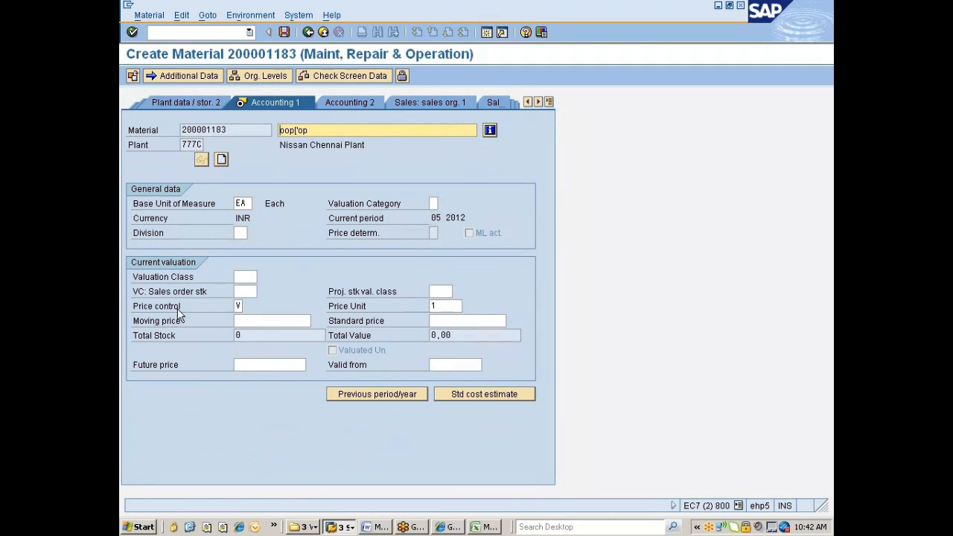
List the Price control options on Accounting 1, move the list aside, and switch to Excel.
left_click(246, 308)
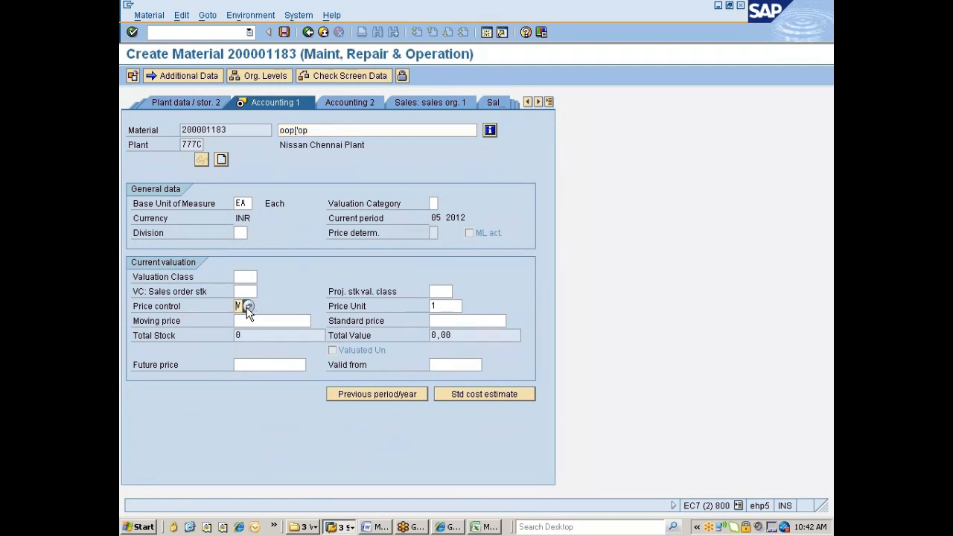
left_click(248, 307)
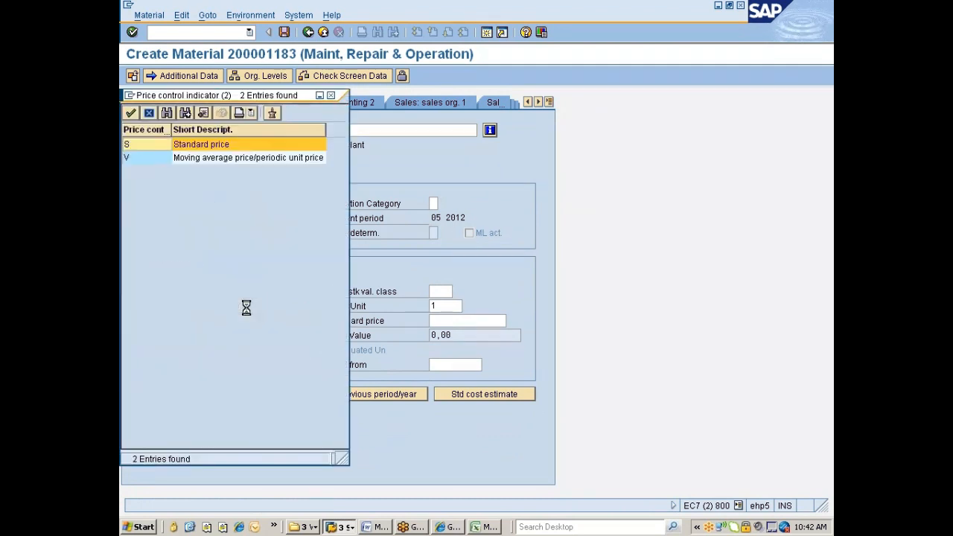
left_click_drag(209, 94, 383, 118)
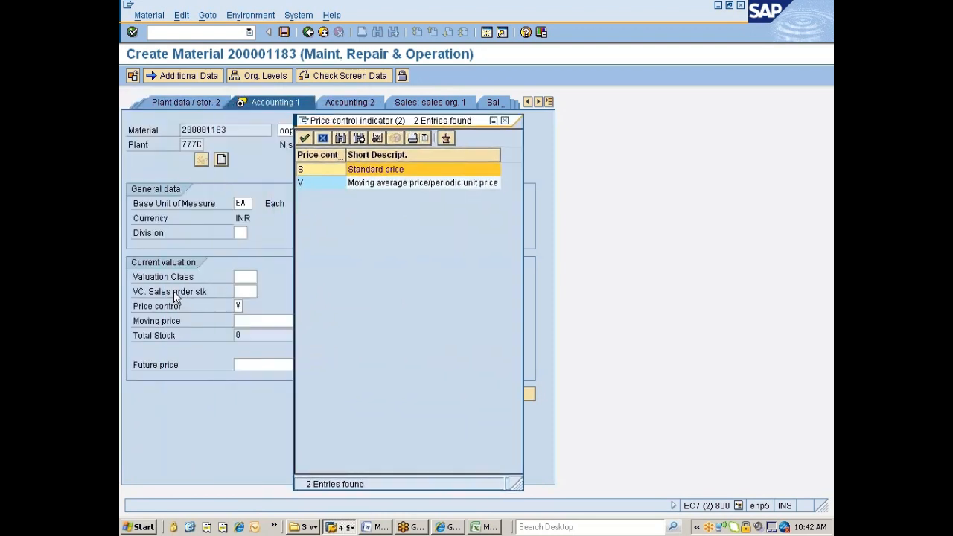
key("alt+Tab")
key("alt+Tab")
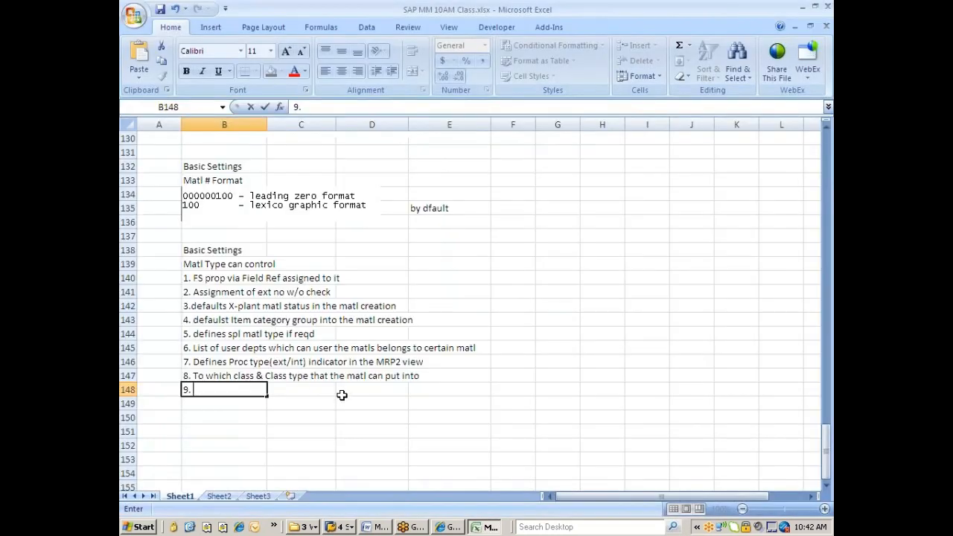
Write note 9 in B148: which price control defaults in the A/Cing view and whether price is mandatory.
type("Which pro")
key("BackSpace")
type("ice co")
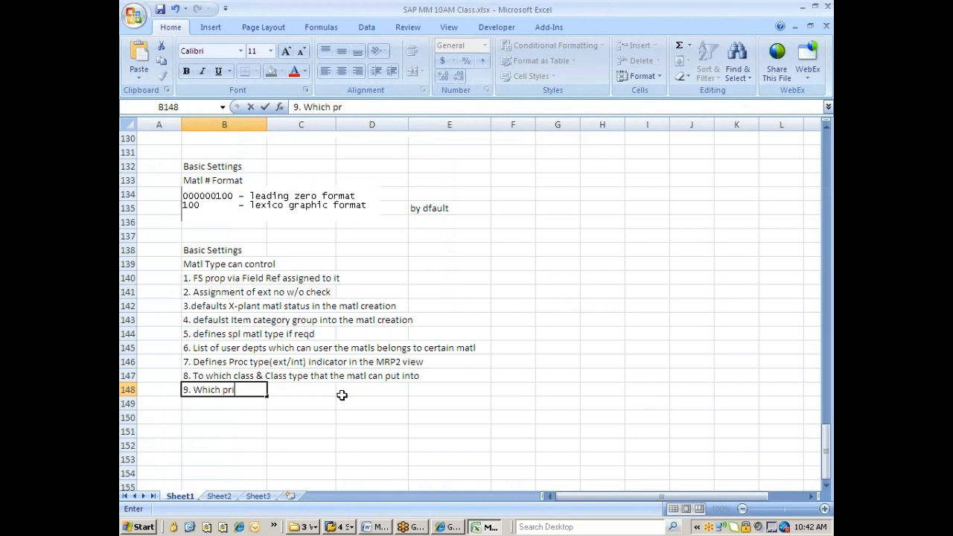
type("ntrol n")
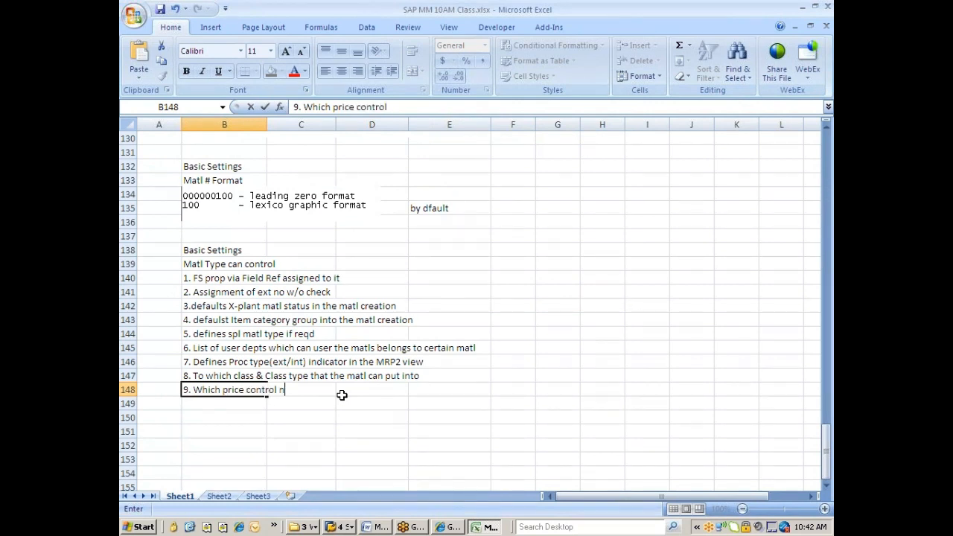
type("eeds to de")
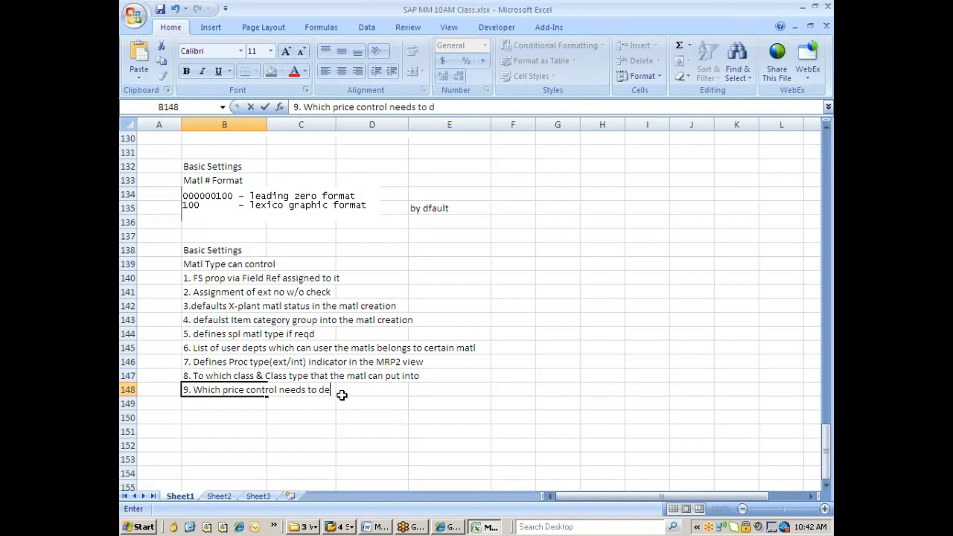
type("faulted ")
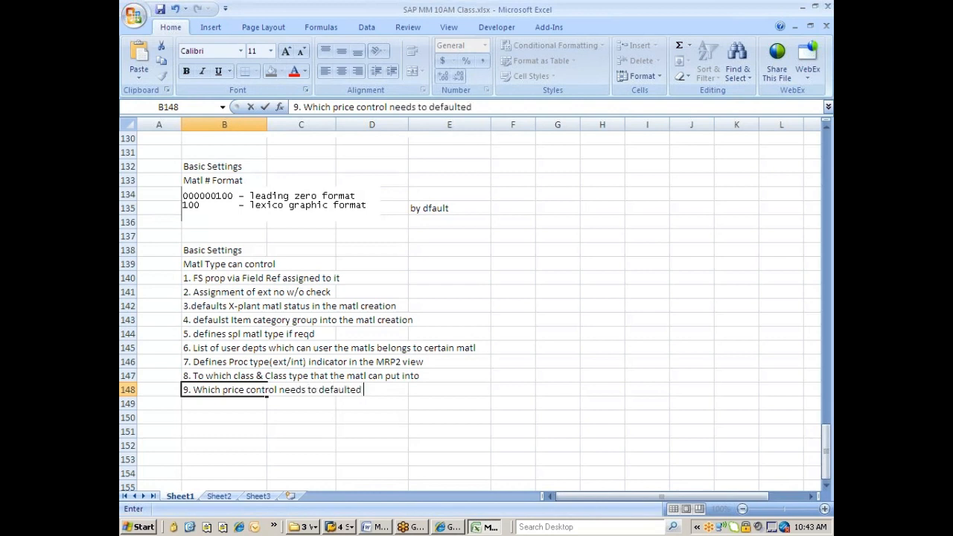
type("in the A/C i")
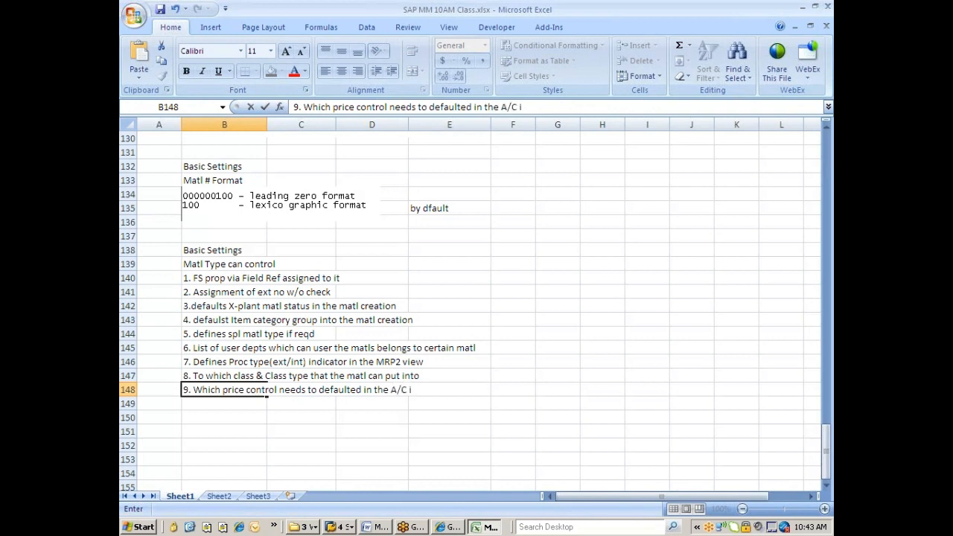
key("BackSpace")
key("BackSpace")
type("ing view and ")
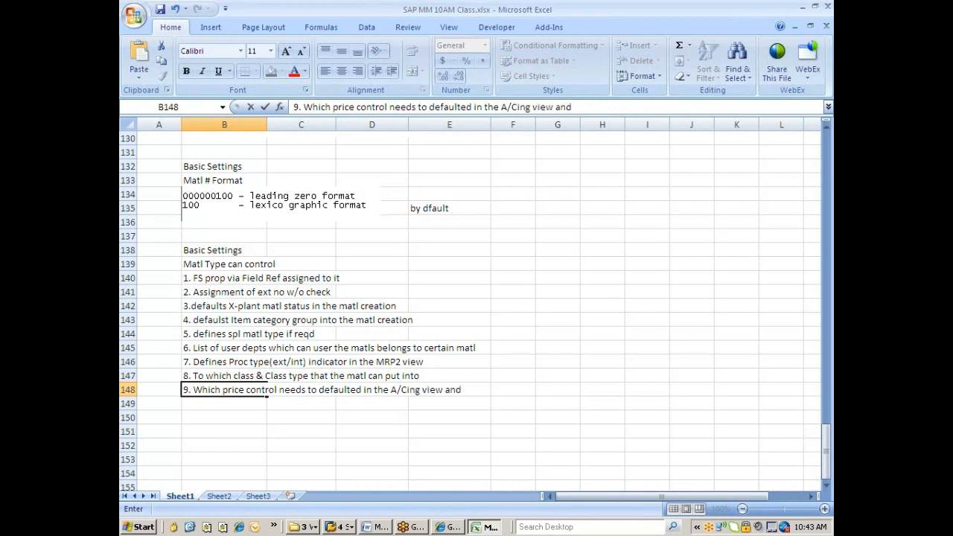
type("it can also whetehr")
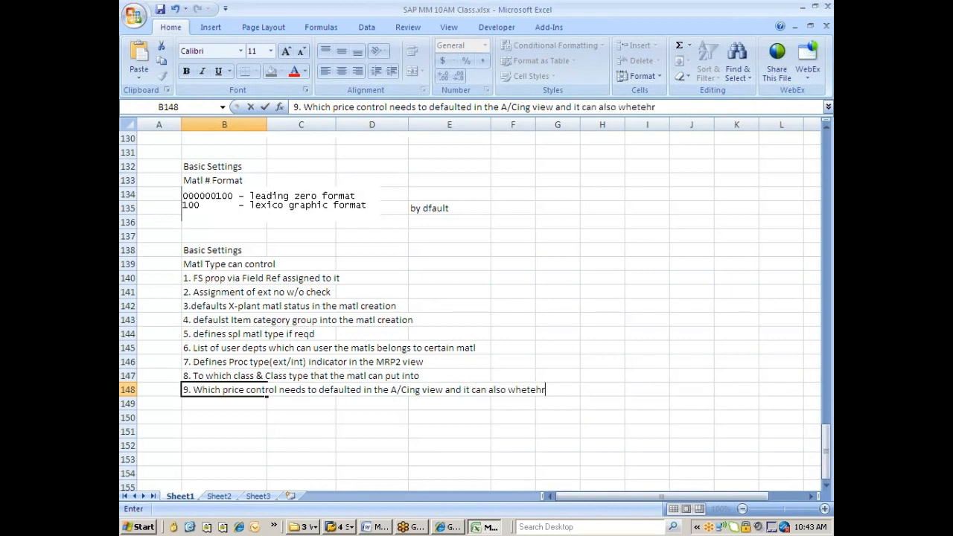
key("BackSpace")
key("BackSpace")
type("her price is mandatory")
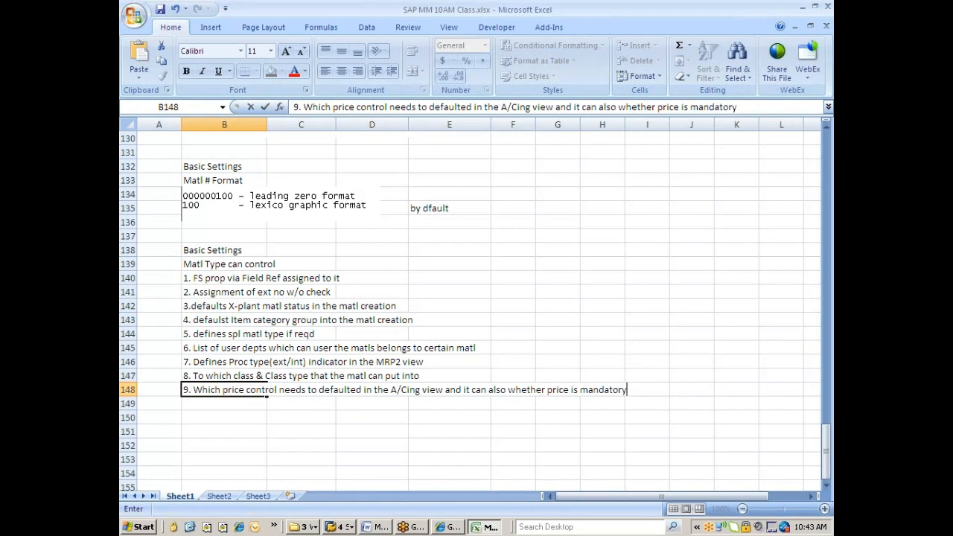
key("Return")
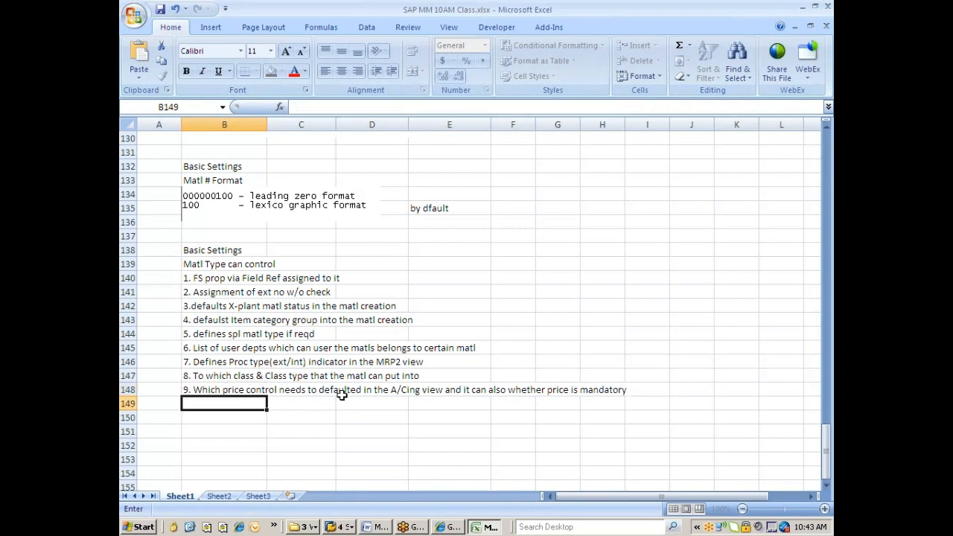
Set price control V and valuation class 3000 (Raw materials 1) on the new material's Accounting 1 view.
key("alt+Tab")
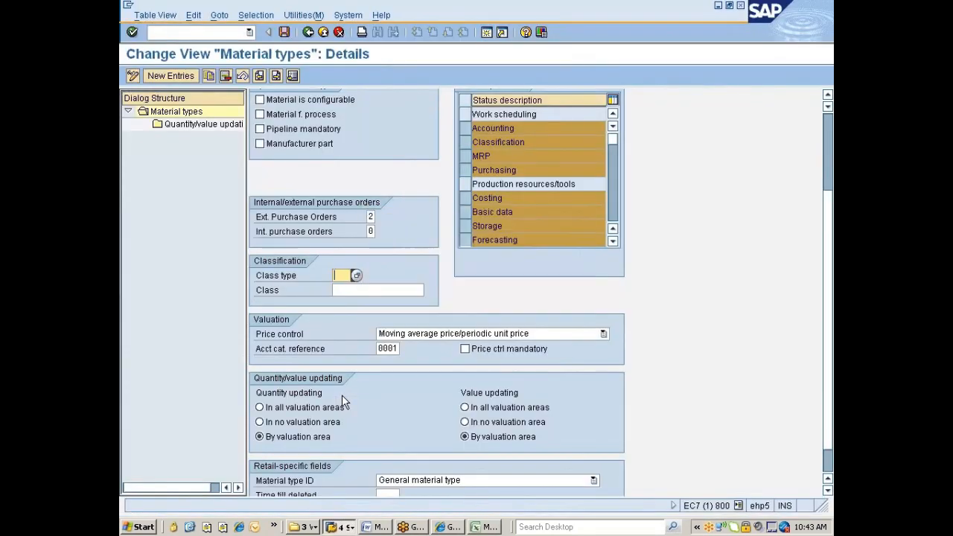
key("alt+Tab")
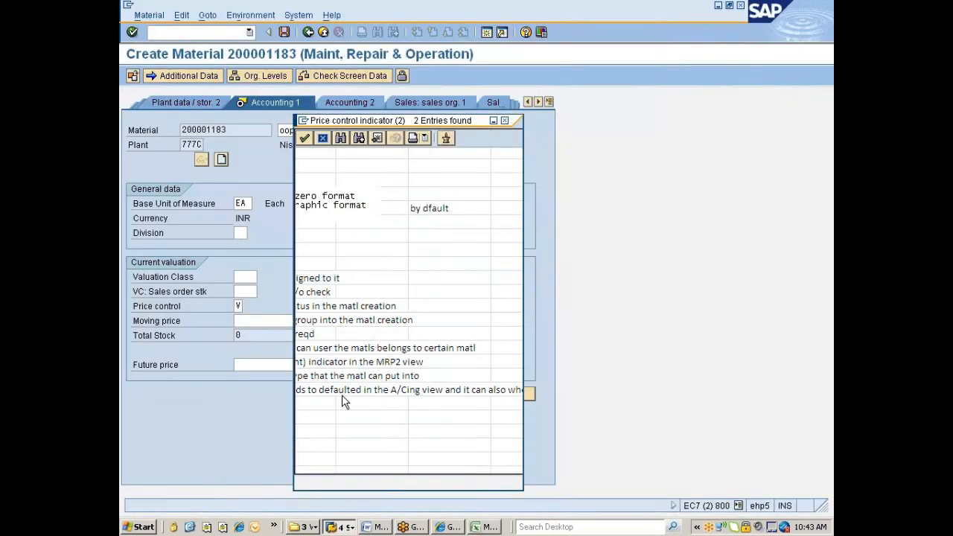
double_click(319, 187)
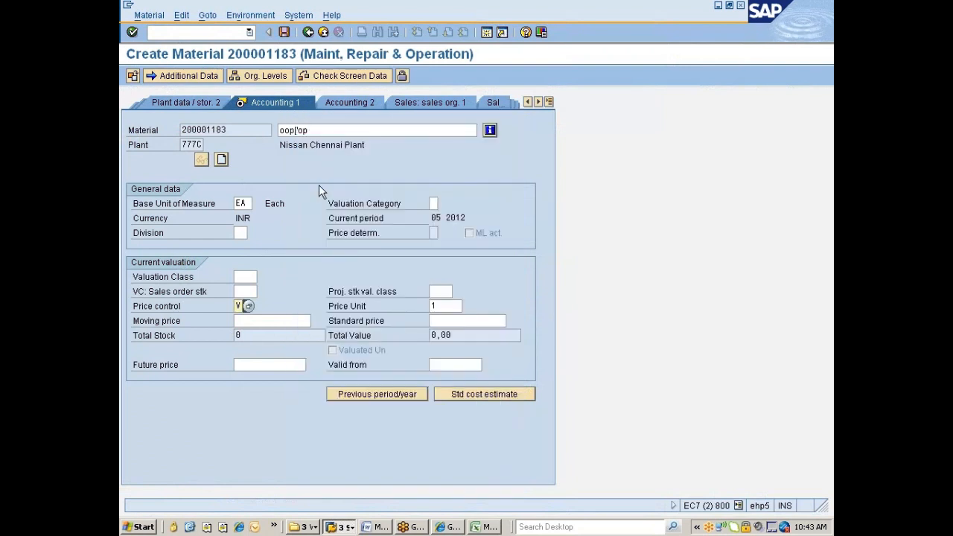
key("Return")
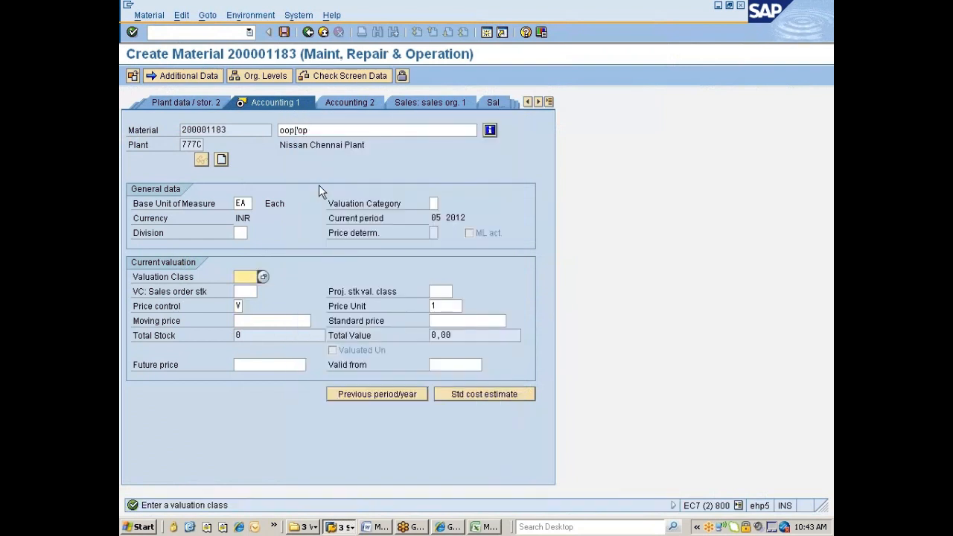
left_click(262, 277)
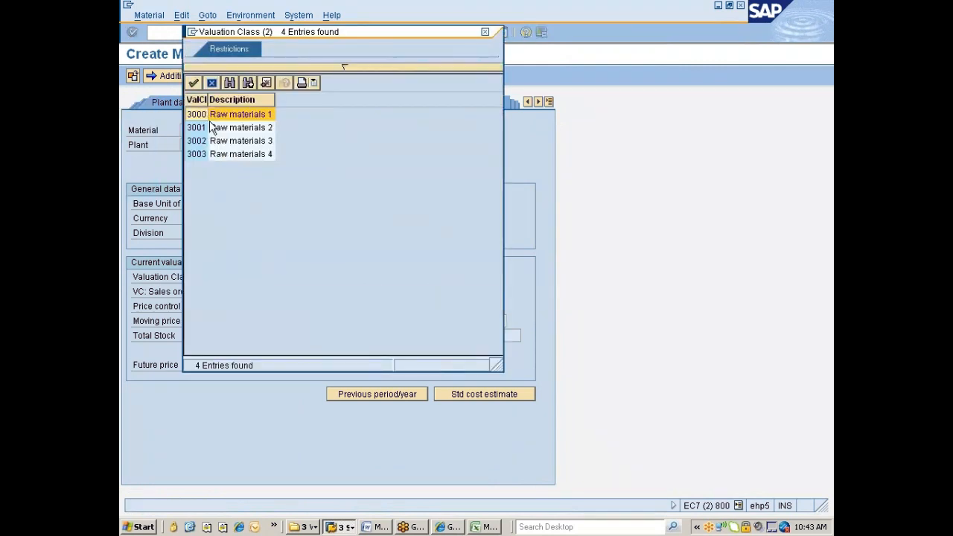
double_click(204, 114)
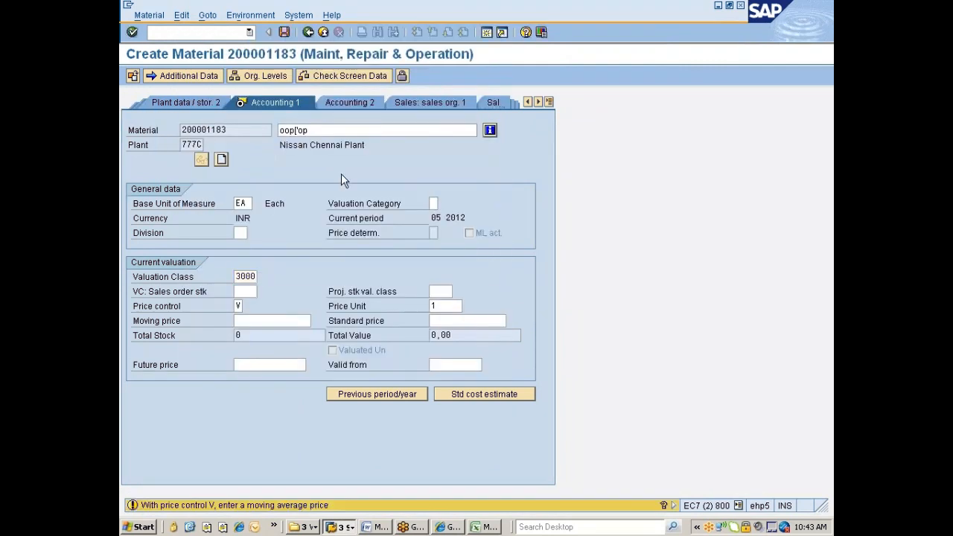
key("Return")
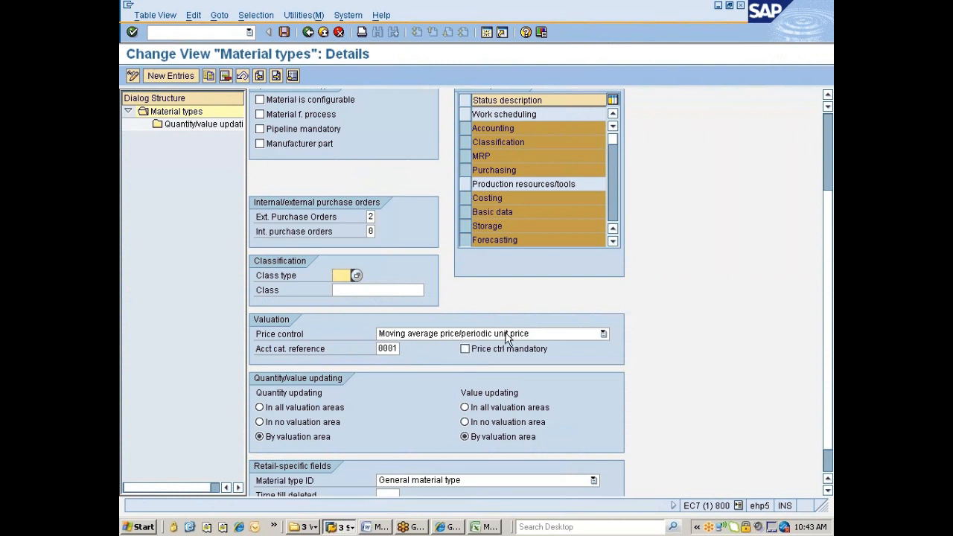
Tick Price ctrl mandatory for ZMRO, cancel the material's exit prompt, and reopen the valuation class list.
left_click(465, 349)
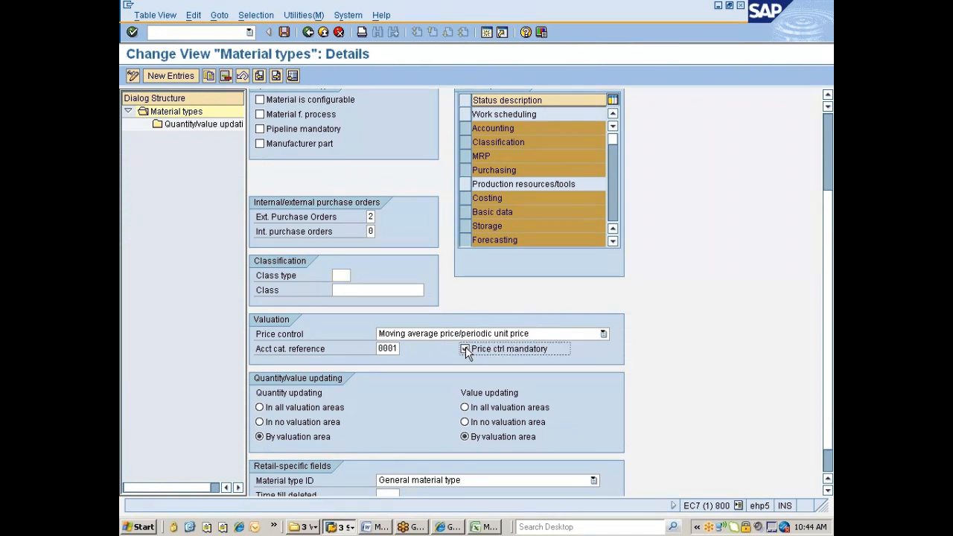
key("alt+Tab")
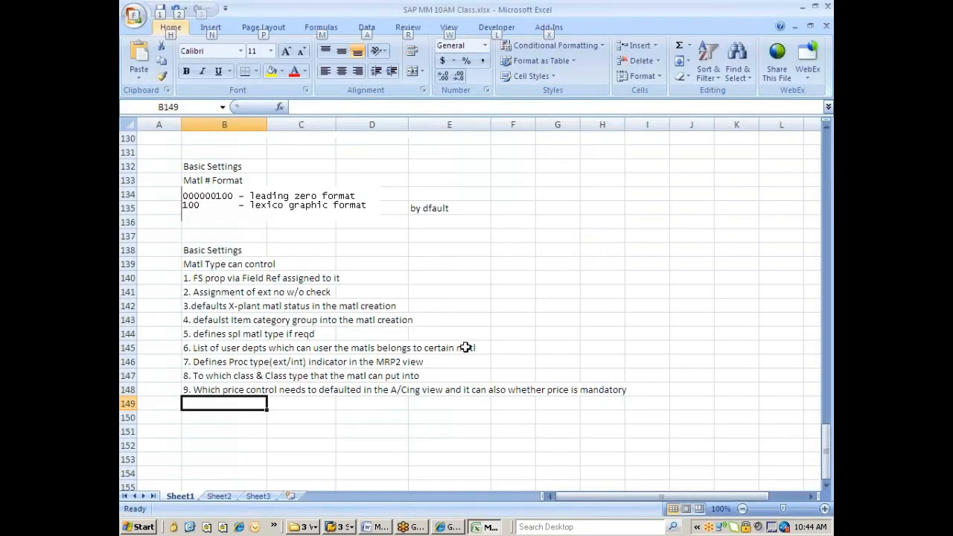
key("alt+Tab")
key("alt+Tab")
key("alt+Tab")
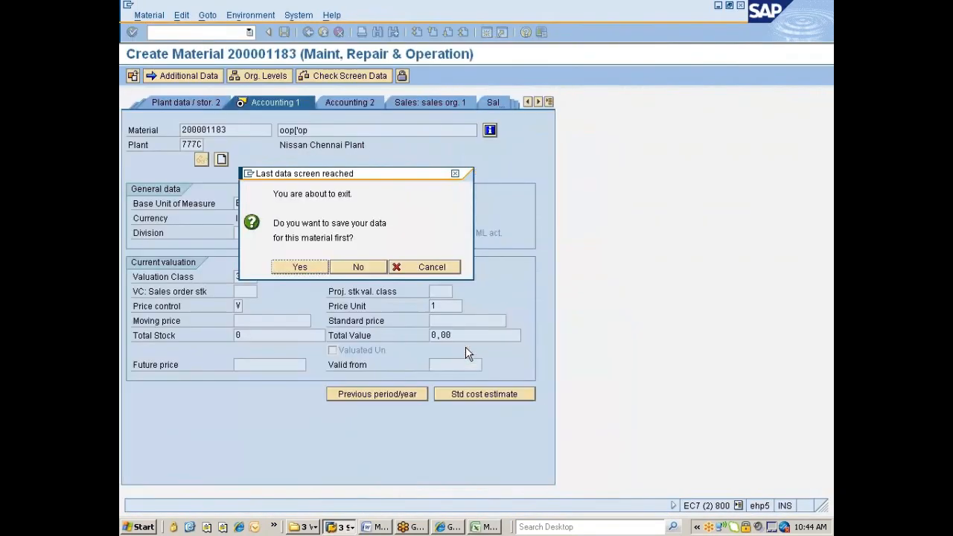
left_click(426, 266)
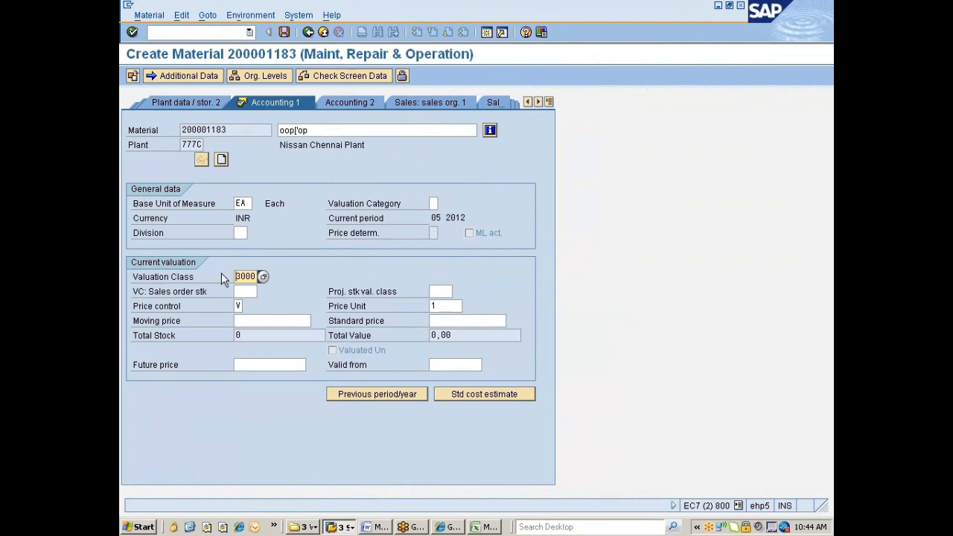
left_click(262, 277)
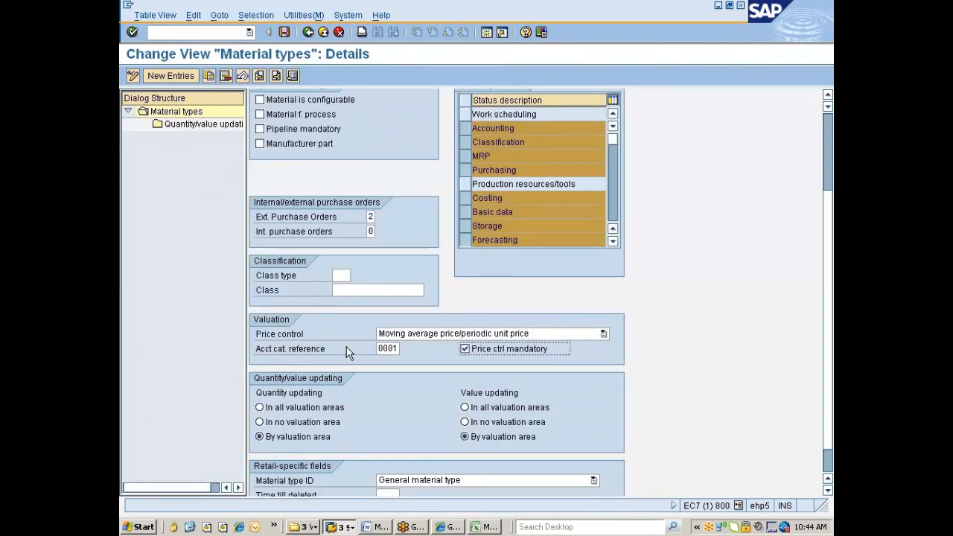
left_click_drag(258, 350, 364, 356)
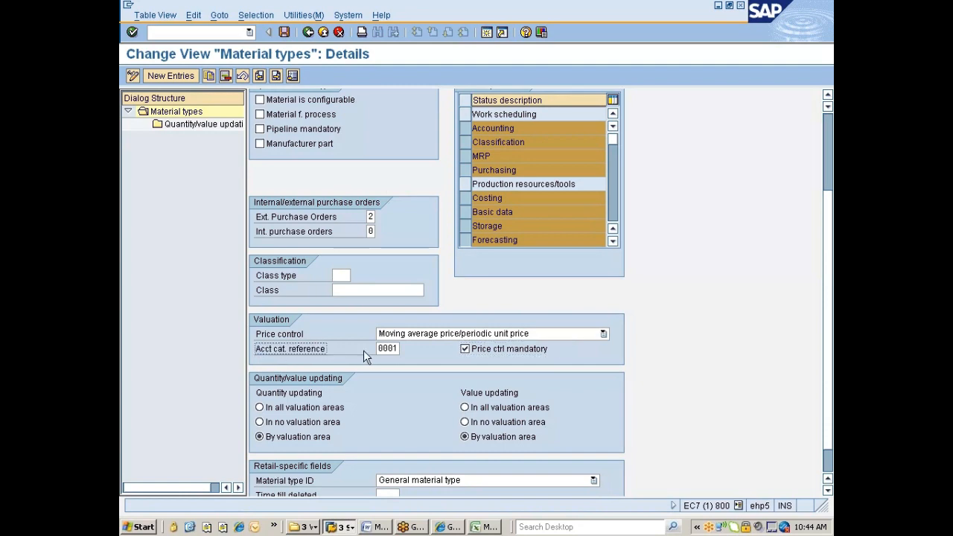
key("alt+Tab")
key("alt+Tab")
key("alt+Tab")
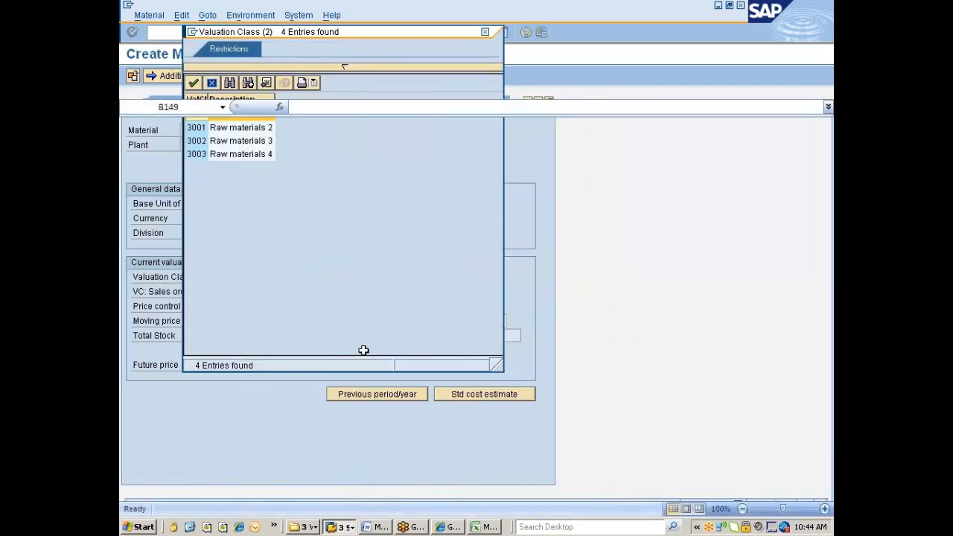
Add note 10 in B149, 'Which Val classes /matl type based on Acct cat. reference', then return to SAP.
type("10")
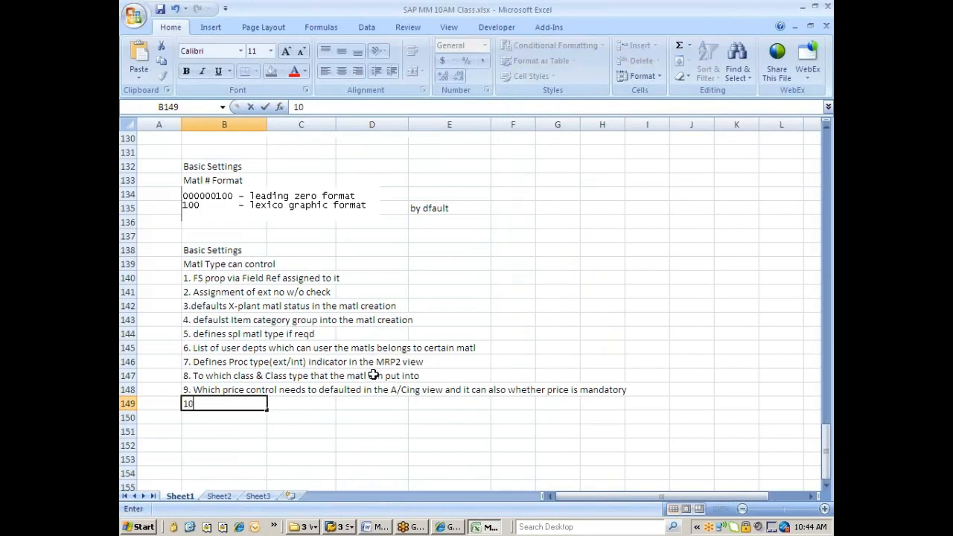
type(". Which Val class")
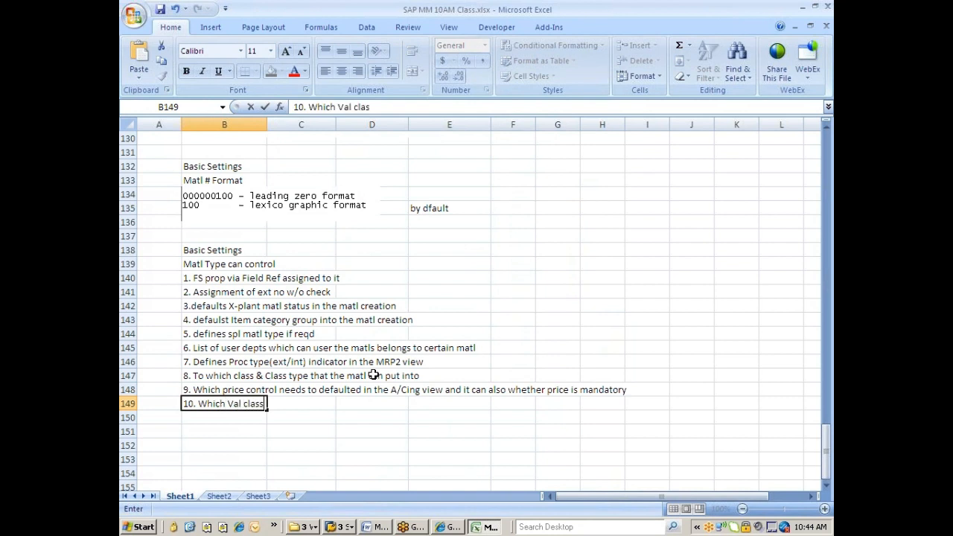
type("es /matl based")
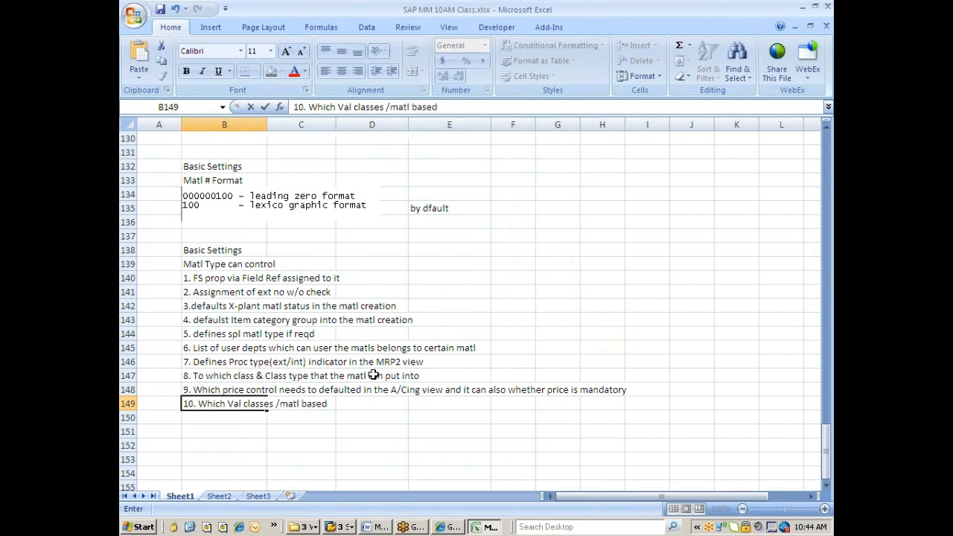
key("BackSpace")
key("BackSpace")
key("BackSpace")
key("BackSpace")
key("BackSpace")
type("type based ")
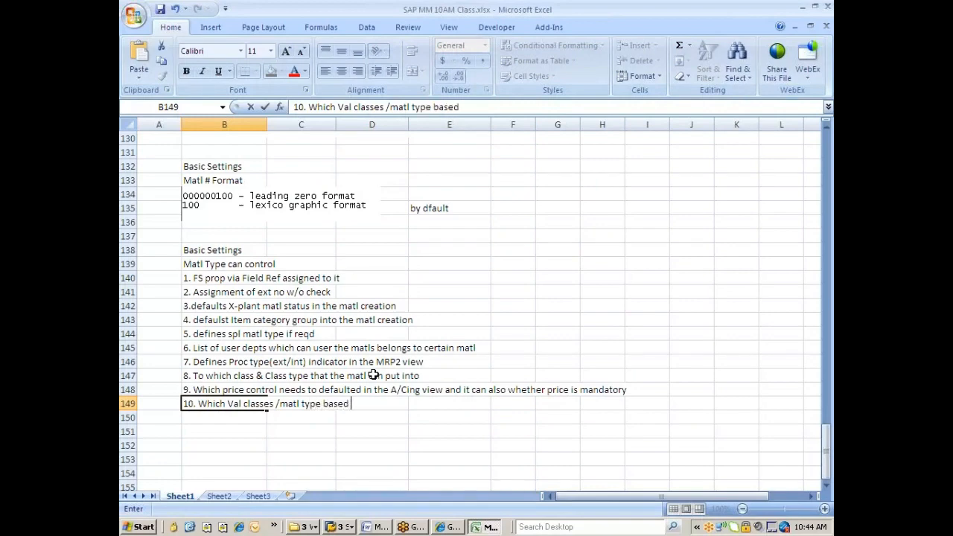
type("on Acct cat. reference")
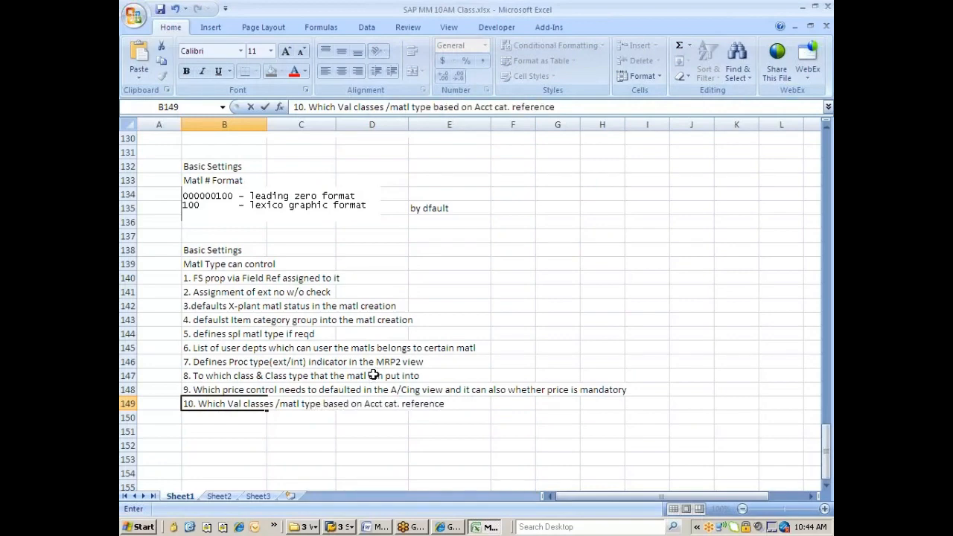
key("Return")
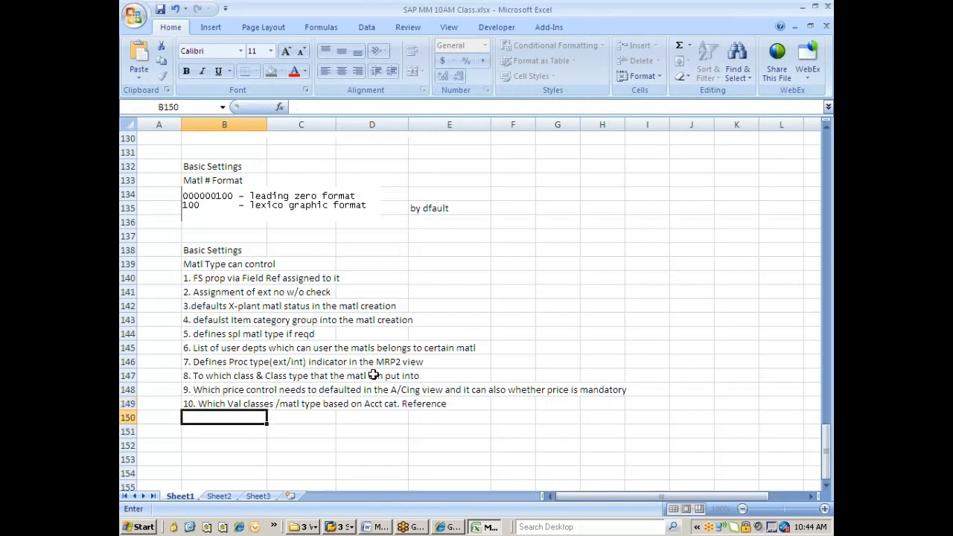
key("alt+Tab")
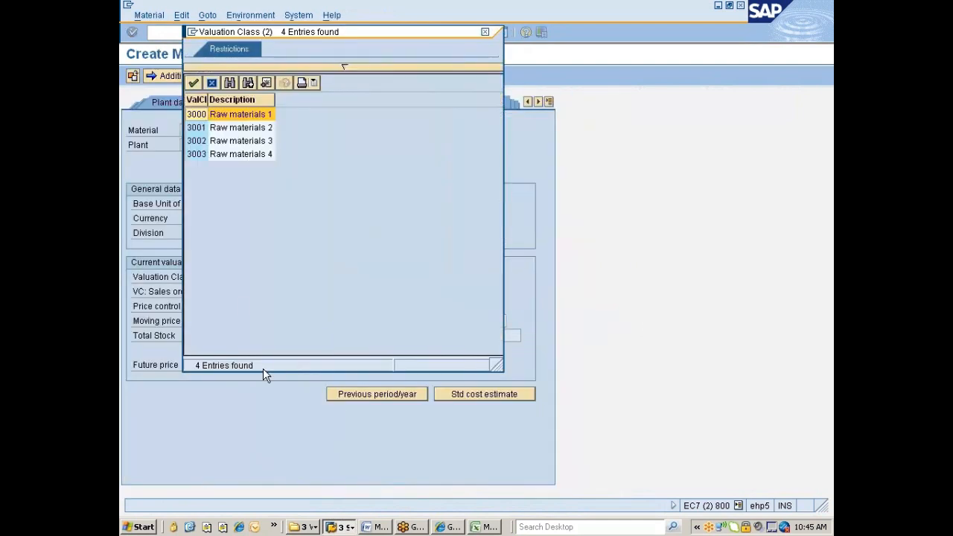
Close the valuation class list and add note 11, 'QTY / Val update per valuation area', in B150.
left_click(485, 33)
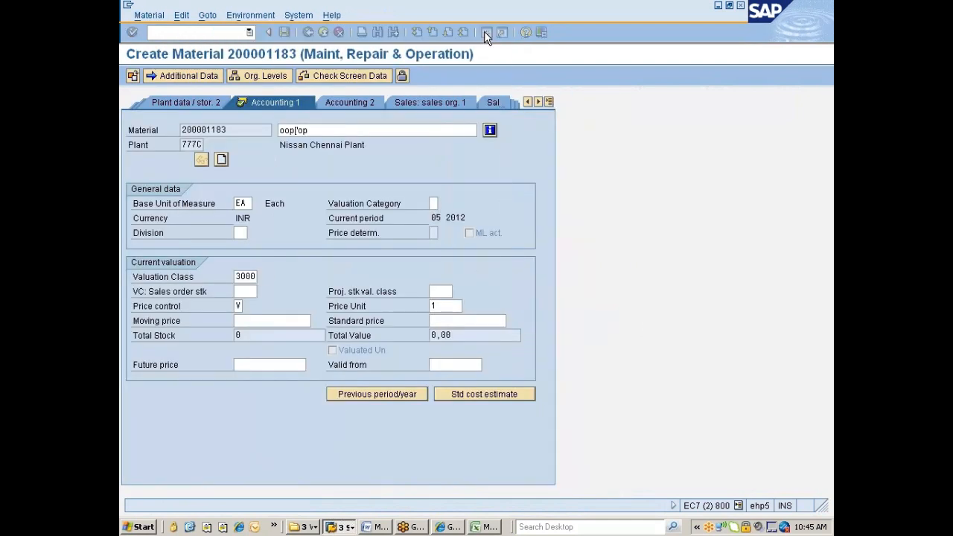
key("alt+Tab")
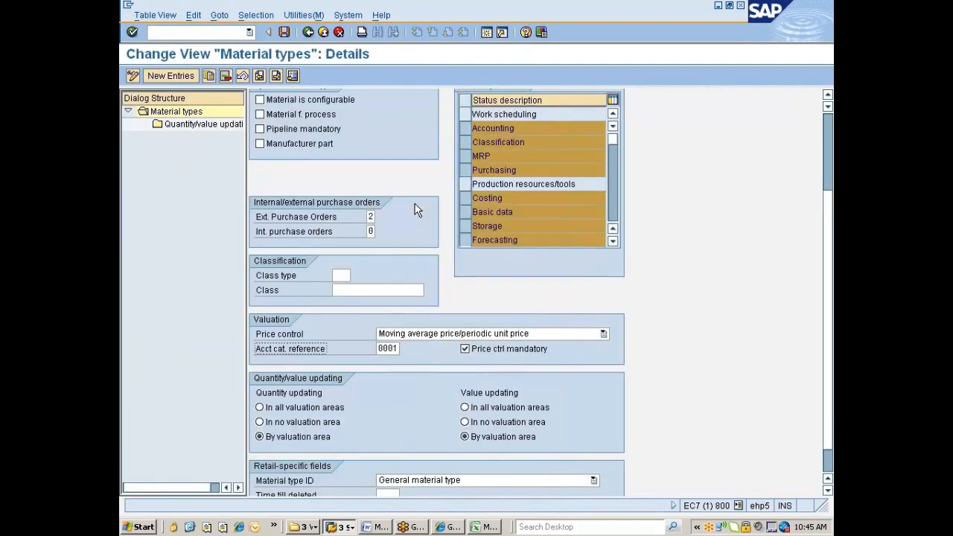
key("alt+Tab")
type("11.")
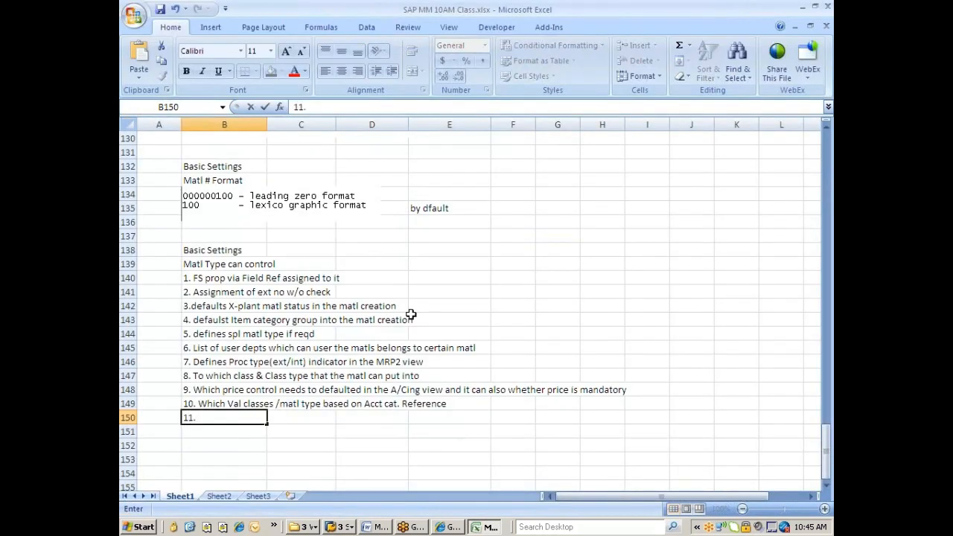
type(" QTY / Val upda")
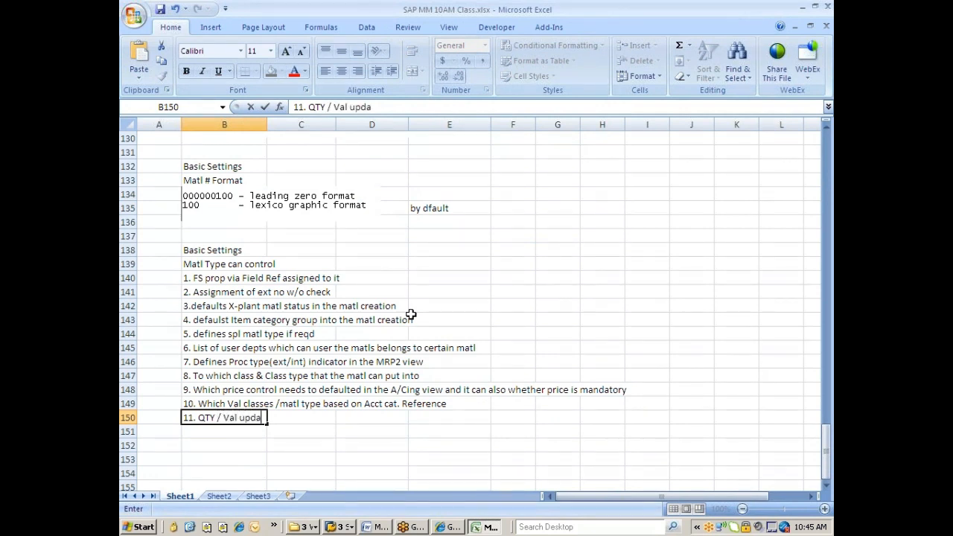
type("te per valuation area")
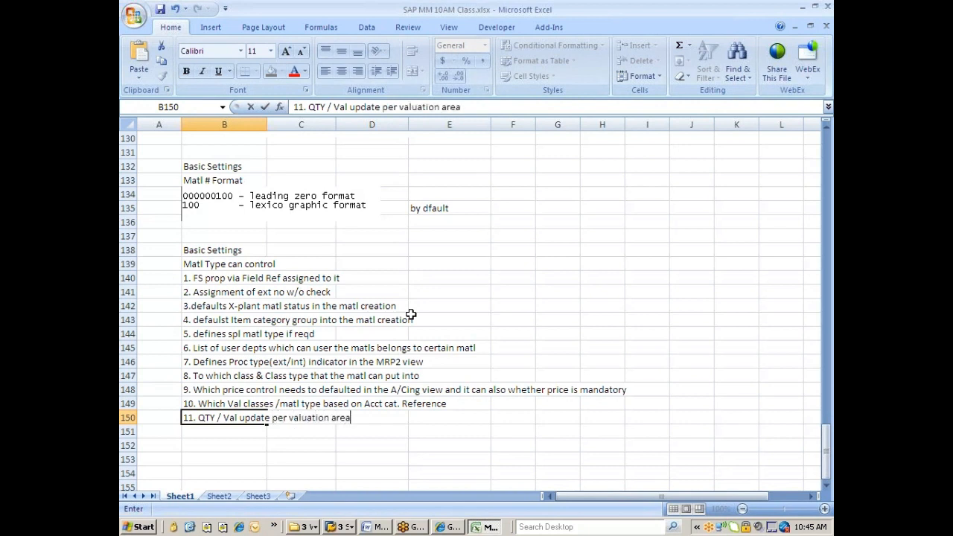
key("Return")
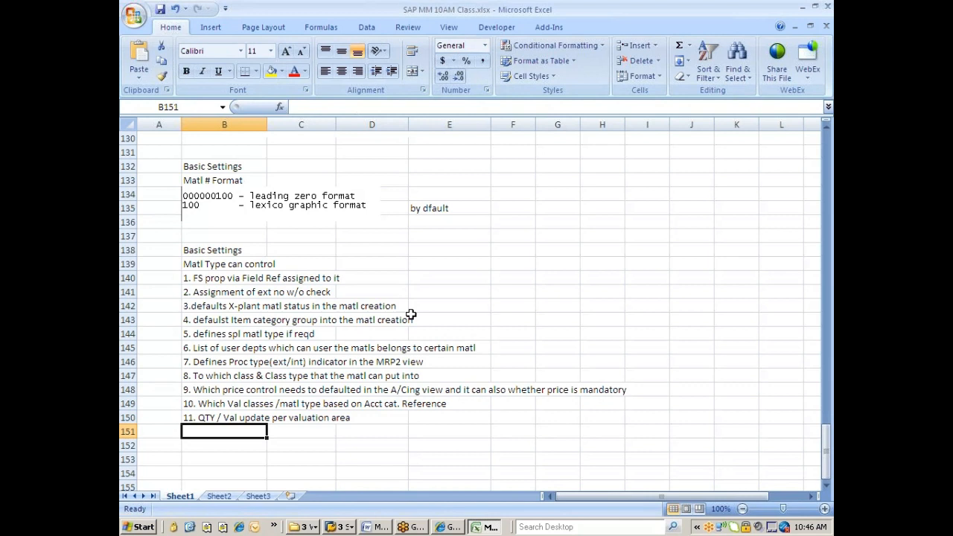
Return to SAP's Material types details, showing quantity and value updating both by valuation area.
key("alt+Tab")
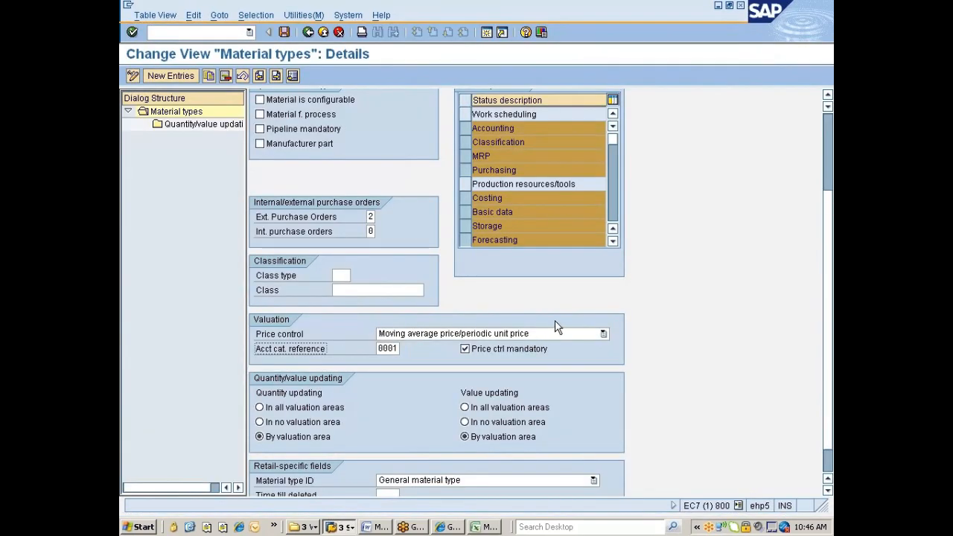
scroll(828, 297, "down", 1)
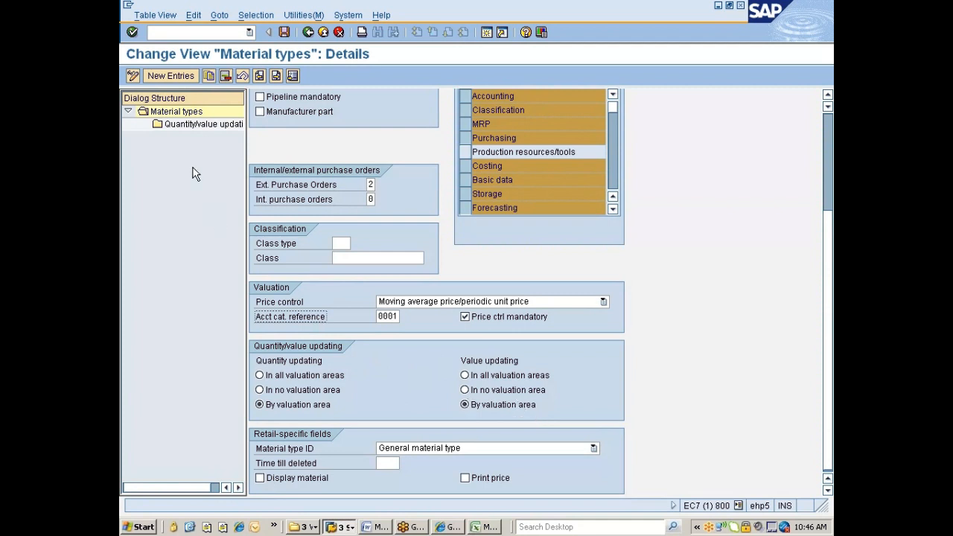
Open the quantity/value updating table and jump to valuation area 777C.
double_click(196, 126)
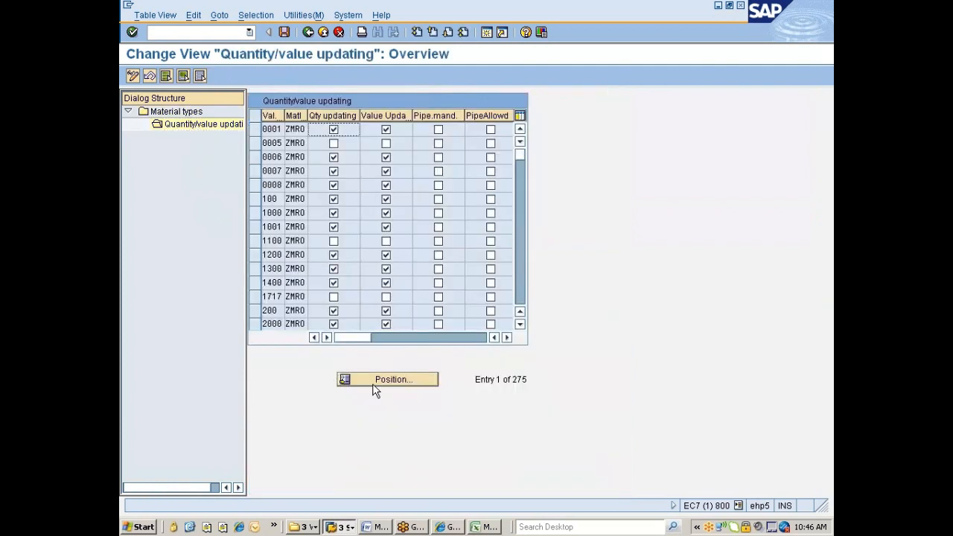
left_click(379, 383)
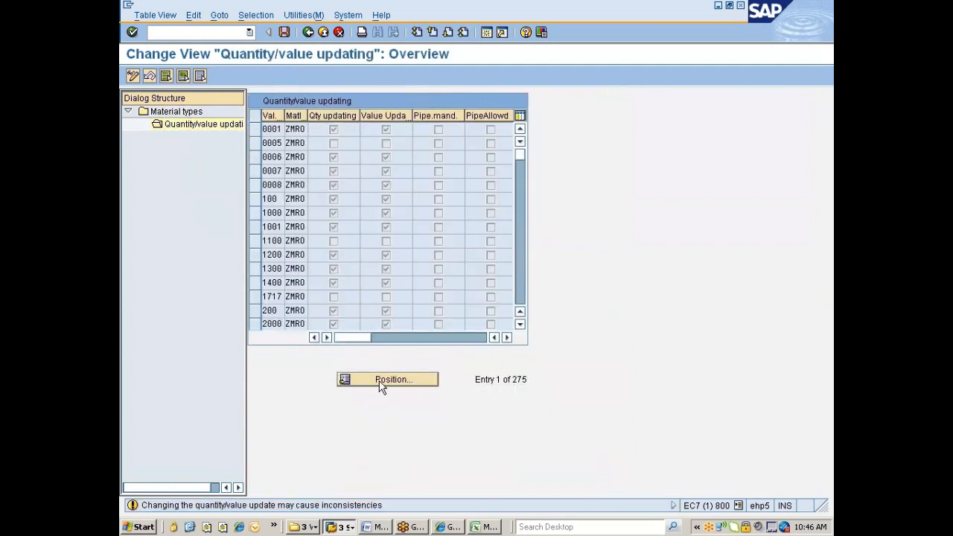
type("777c")
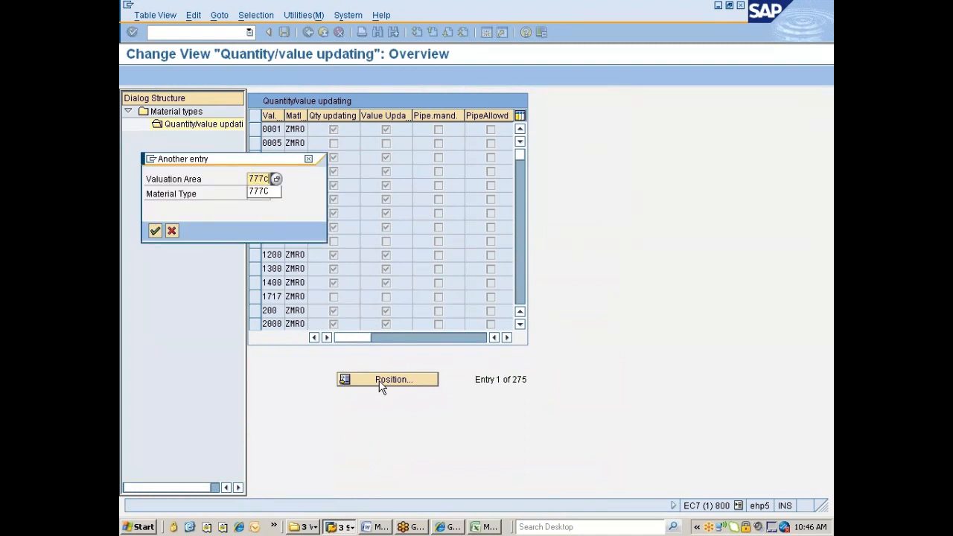
key("Return")
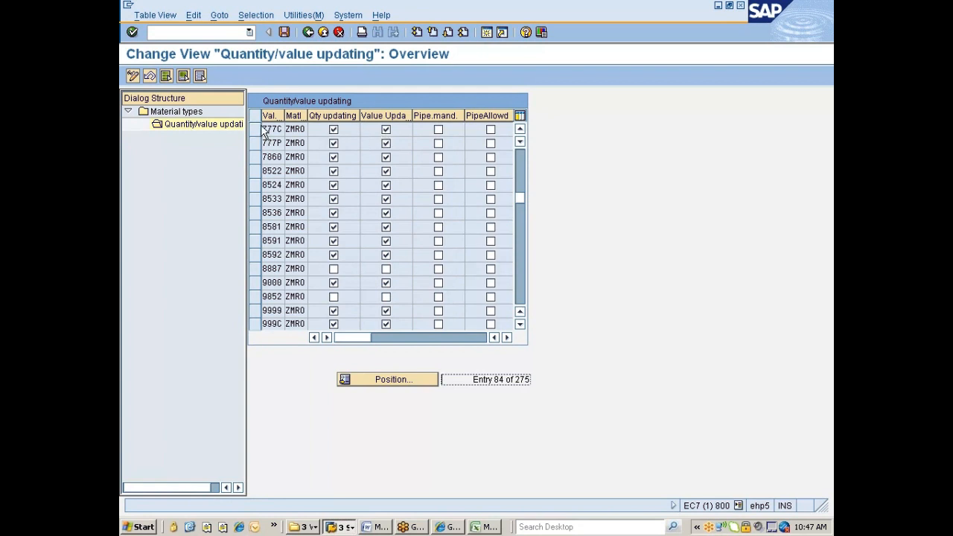
Save the quantity/value updating entries under the customizing request and return to the ZMRO details.
left_click(283, 32)
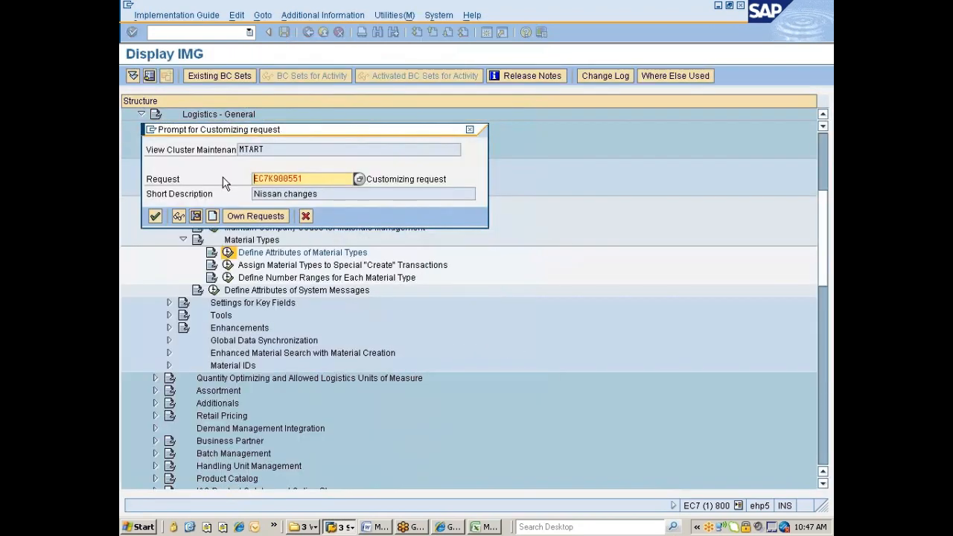
left_click(156, 217)
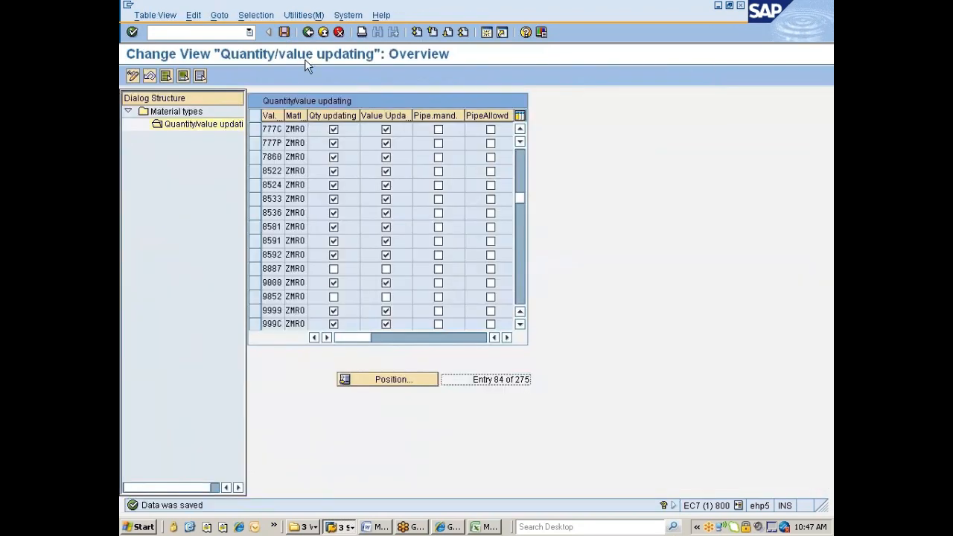
left_click(307, 32)
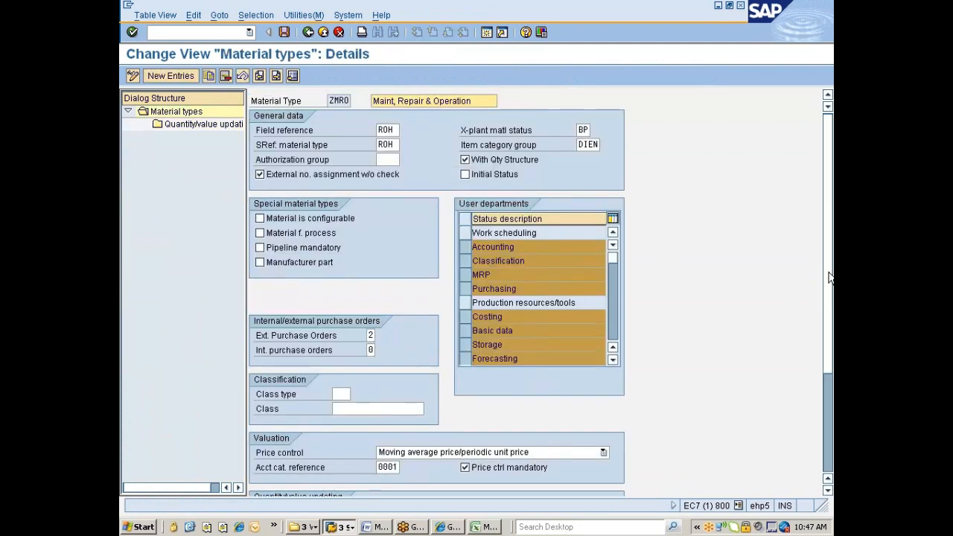
scroll(826, 373, "down", 3)
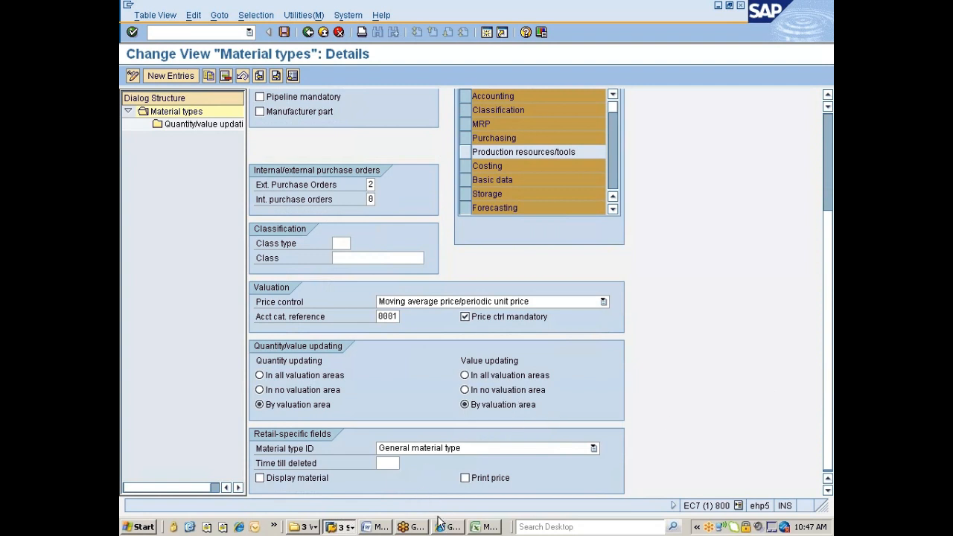
left_click(341, 527)
Start transaction MM01 to create another new material.
left_click(365, 483)
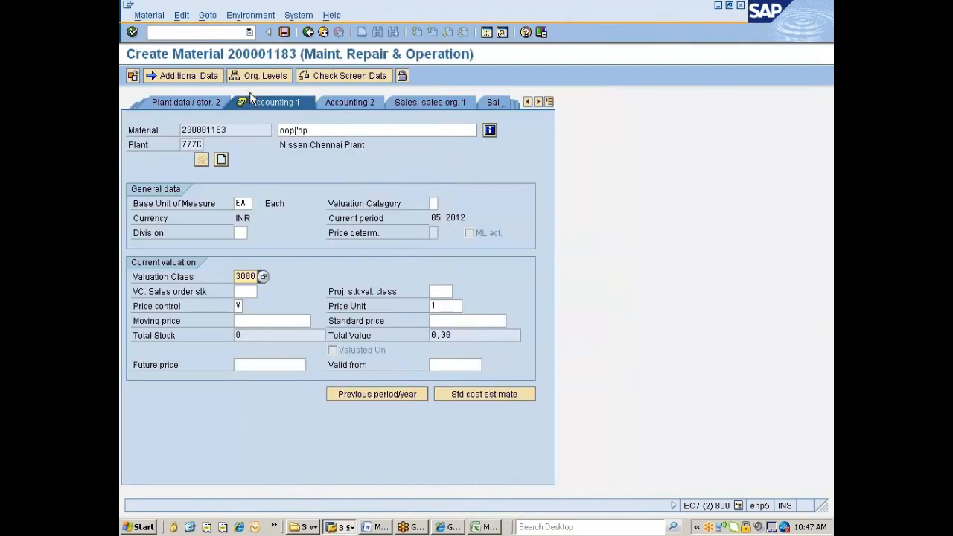
left_click(202, 32)
type("/nmm1")
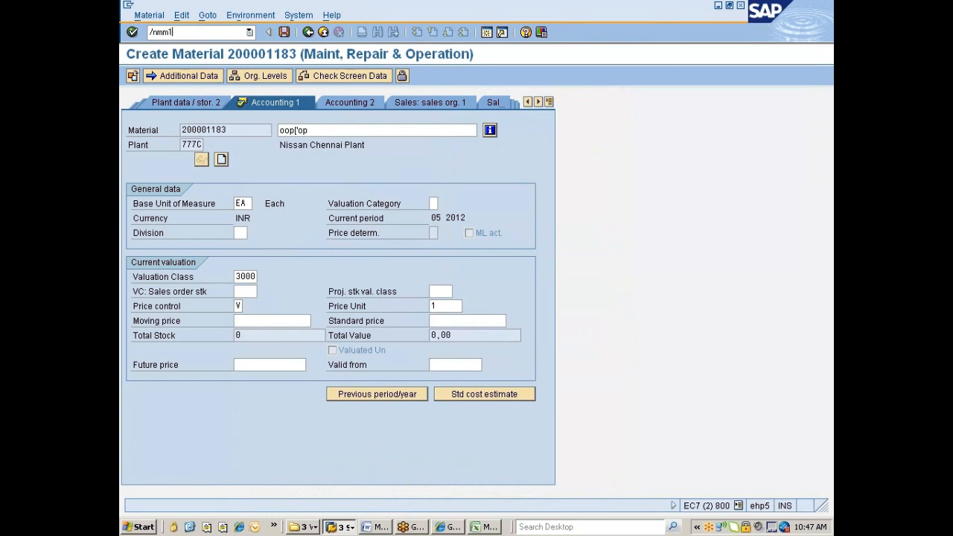
key("Return")
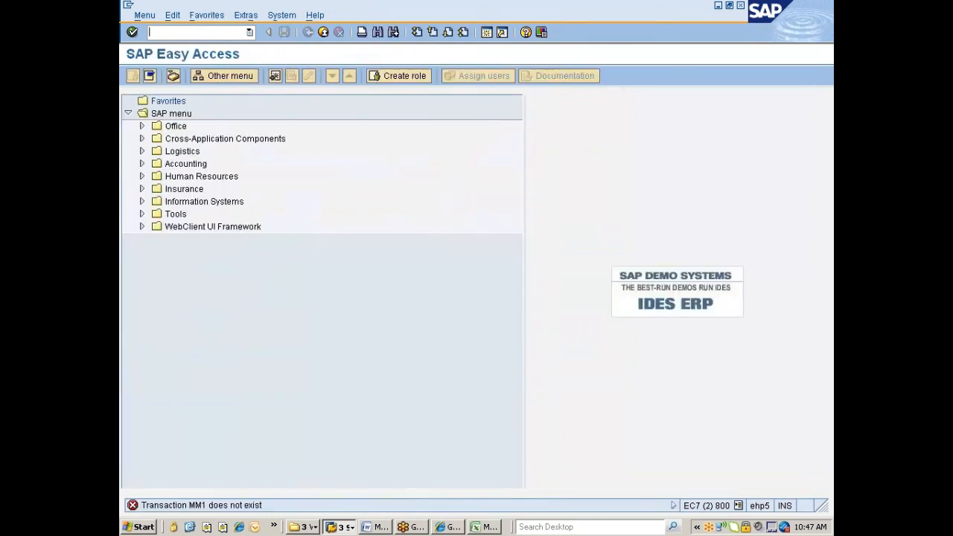
type("mm01")
key("Return")
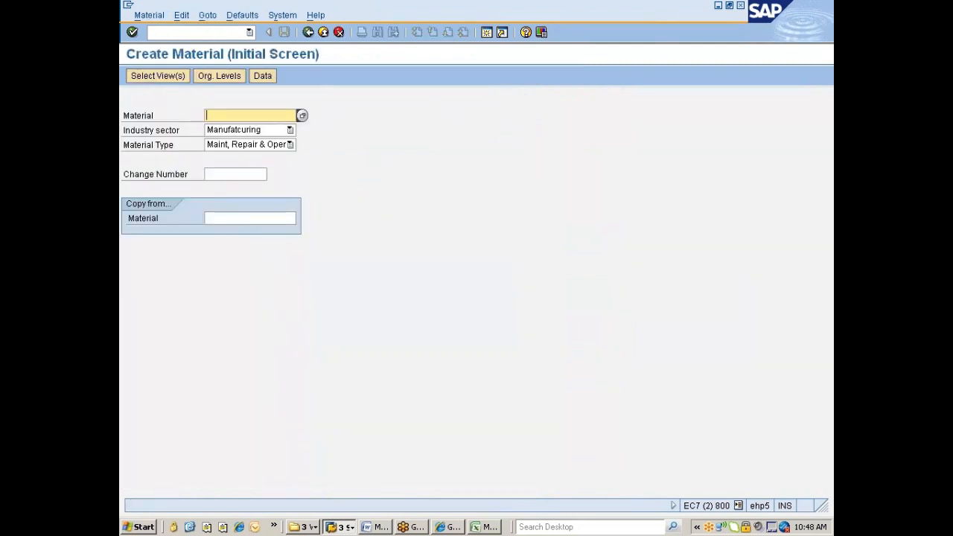
Select the Basic Data 1, Basic Data 2, Purchasing, General Plant Data / Storage 1 and Accounting 1 views.
key("Return")
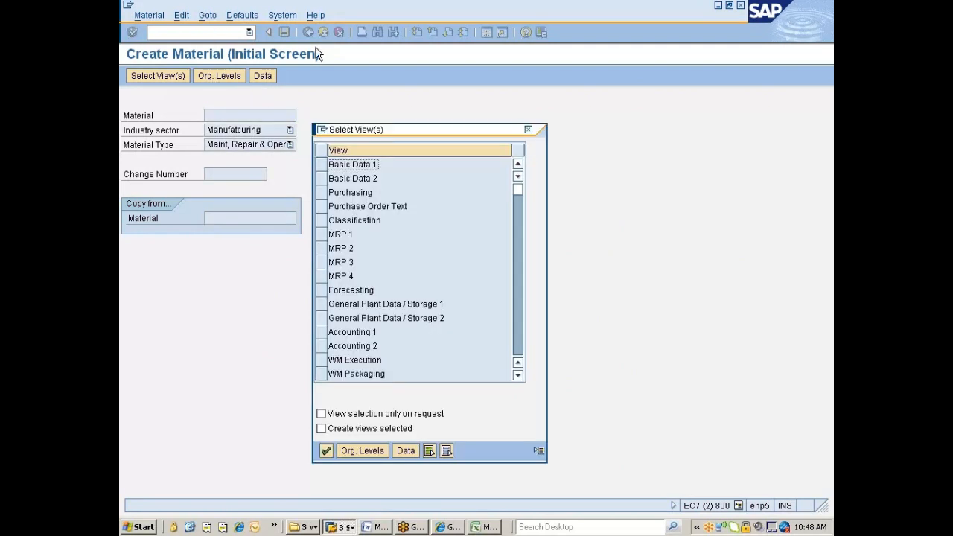
left_click(320, 164)
left_click(320, 178)
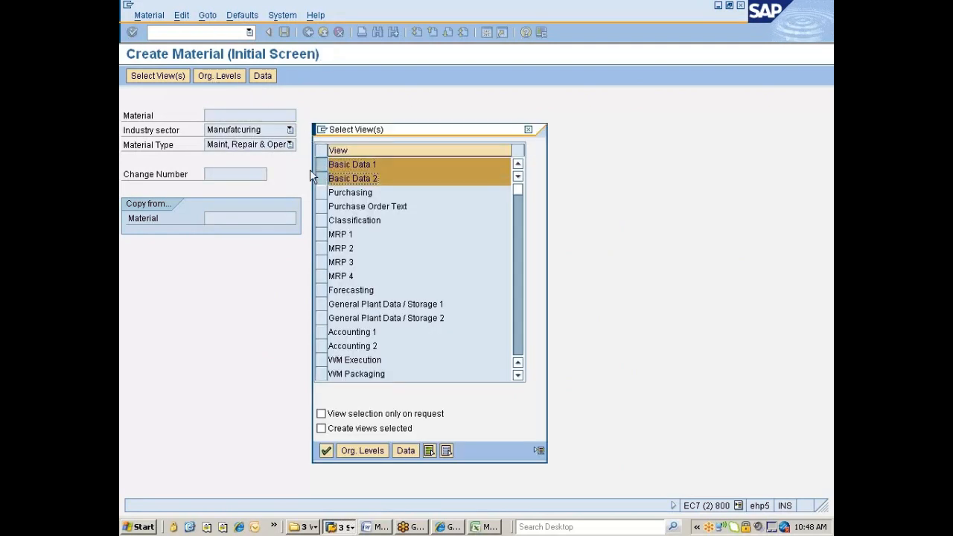
left_click(321, 192)
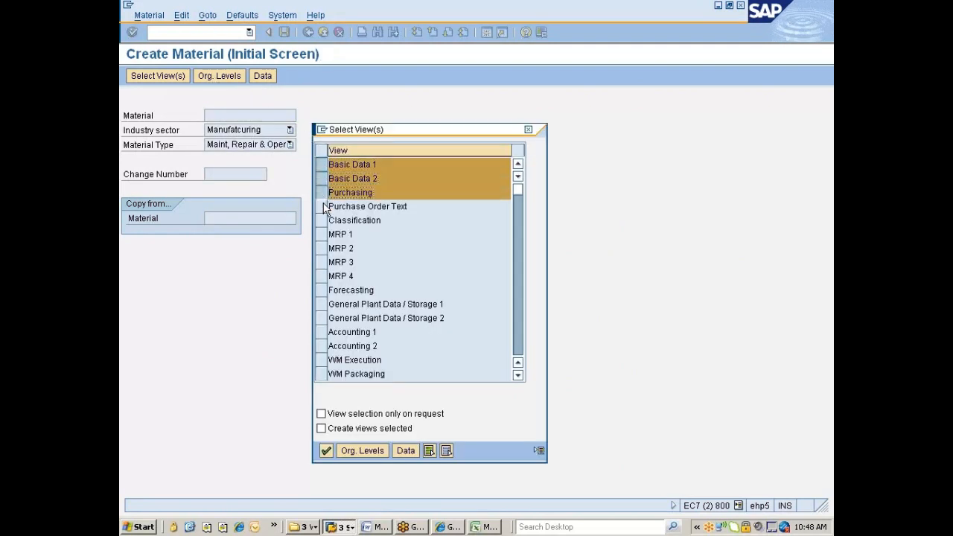
left_click(321, 304)
left_click(321, 332)
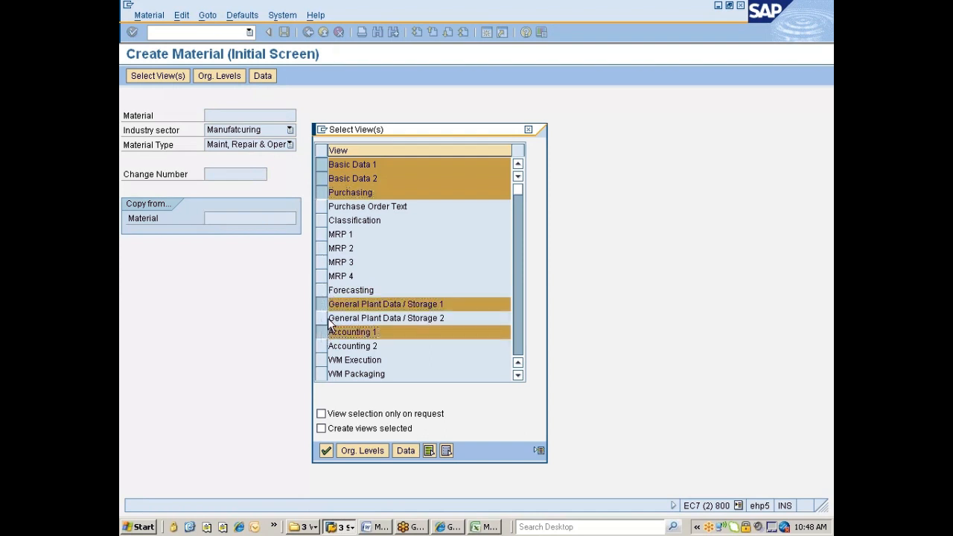
key("Return")
key("Return")
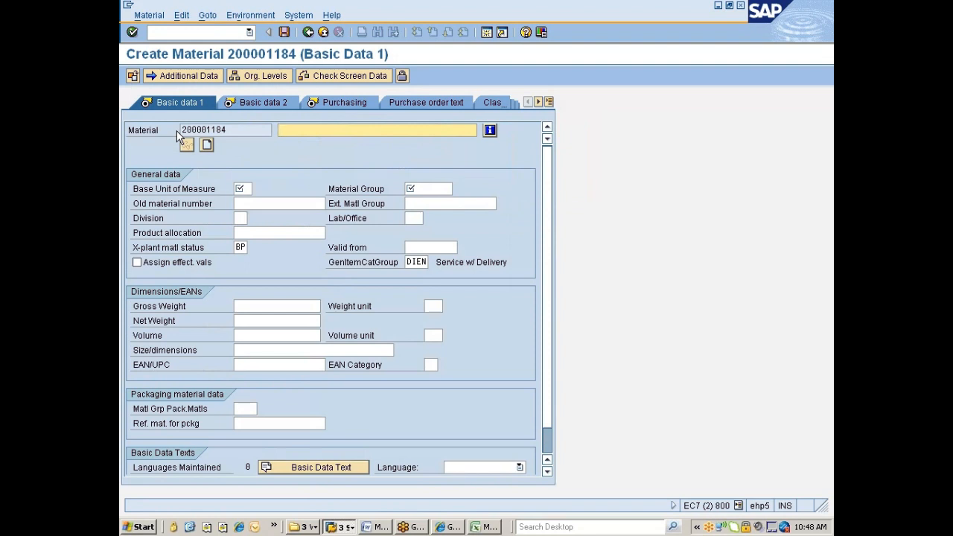
Describe material 200001184 as 'Piston Ring' with base unit ea and material group 00108 Engines.
type("Piston Ring")
left_click(240, 188)
type("ea")
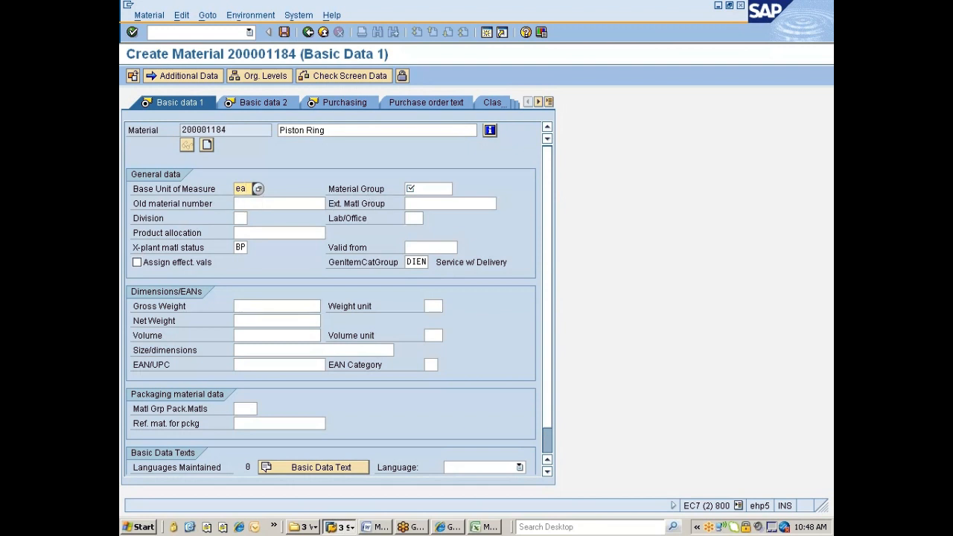
key("Tab")
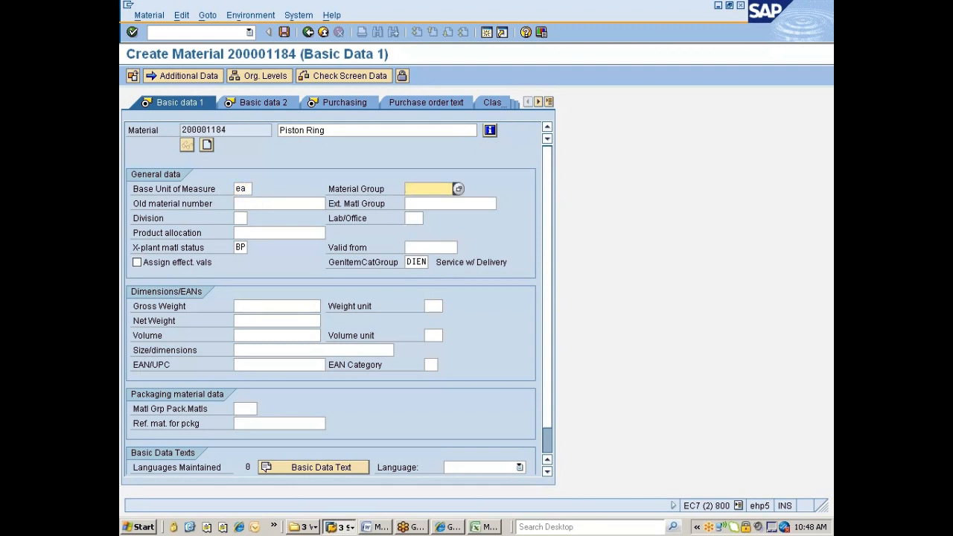
key("F4")
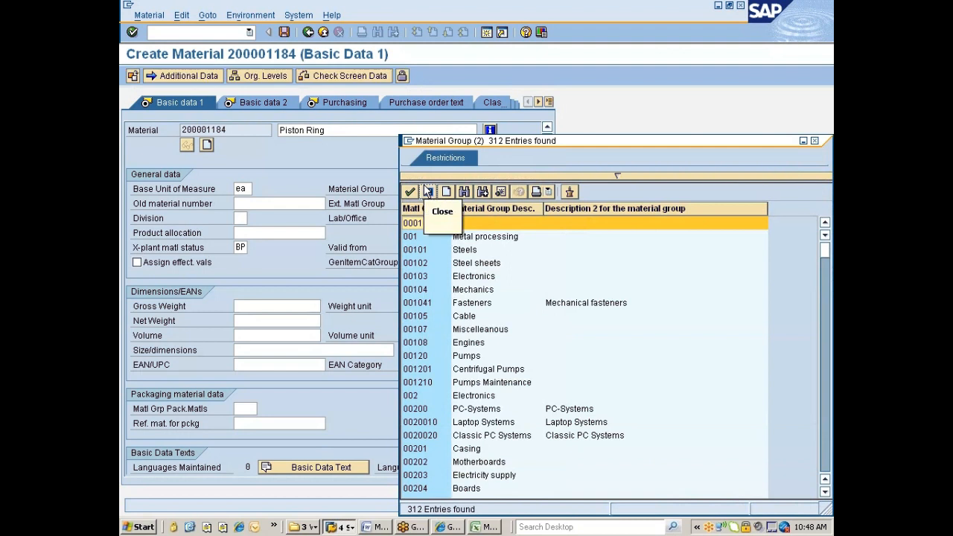
double_click(427, 343)
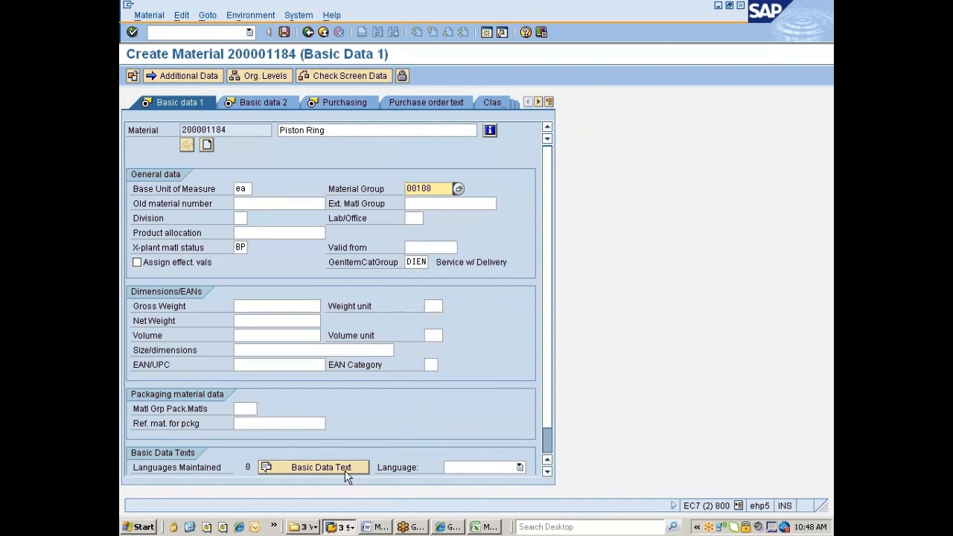
left_click(349, 528)
left_click(360, 497)
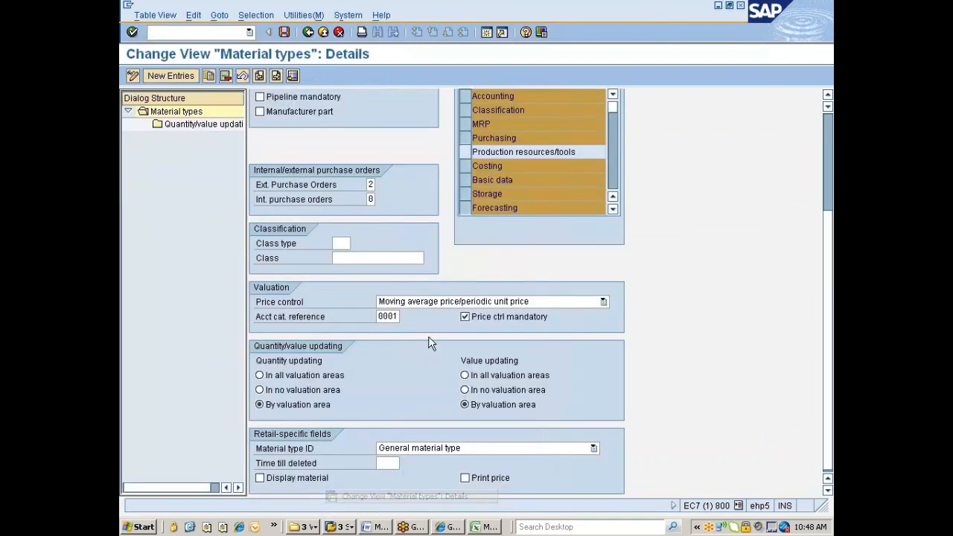
scroll(822, 368, "up", 5)
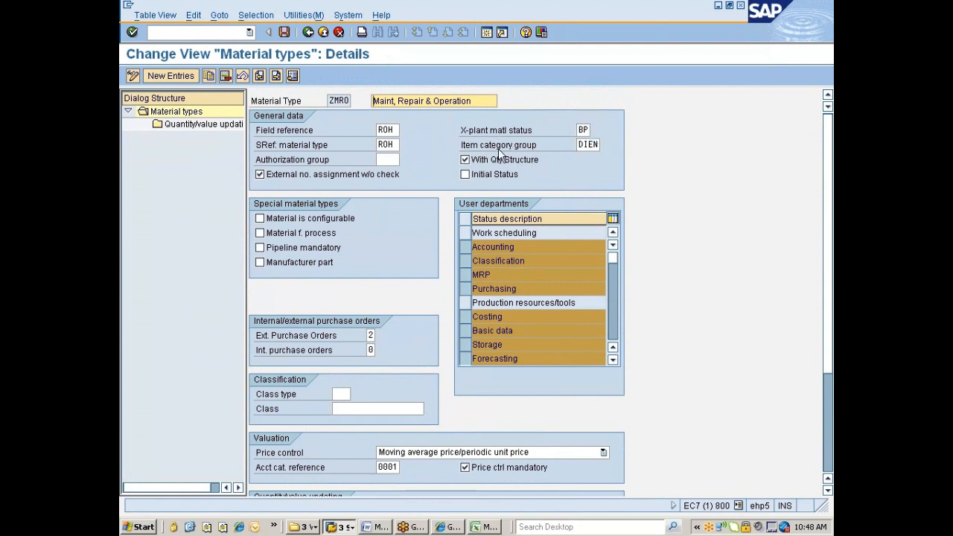
key("alt+Tab")
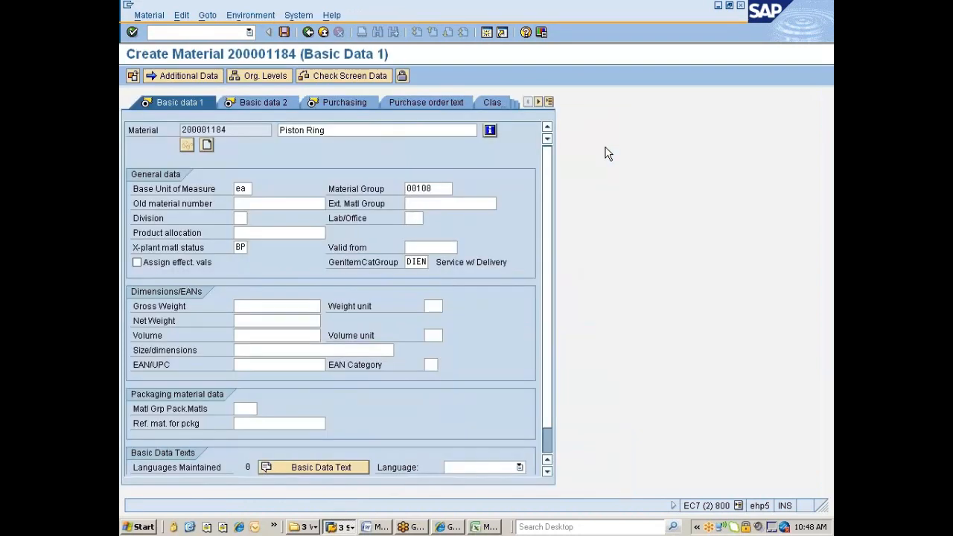
Clear the BP cross-plant status and the DIEN item category group on Basic Data.
left_click(238, 248)
key("Delete")
key("Delete")
left_click(408, 262)
key("Delete")
key("Delete")
key("Delete")
key("Delete")
key("Return")
key("Return")
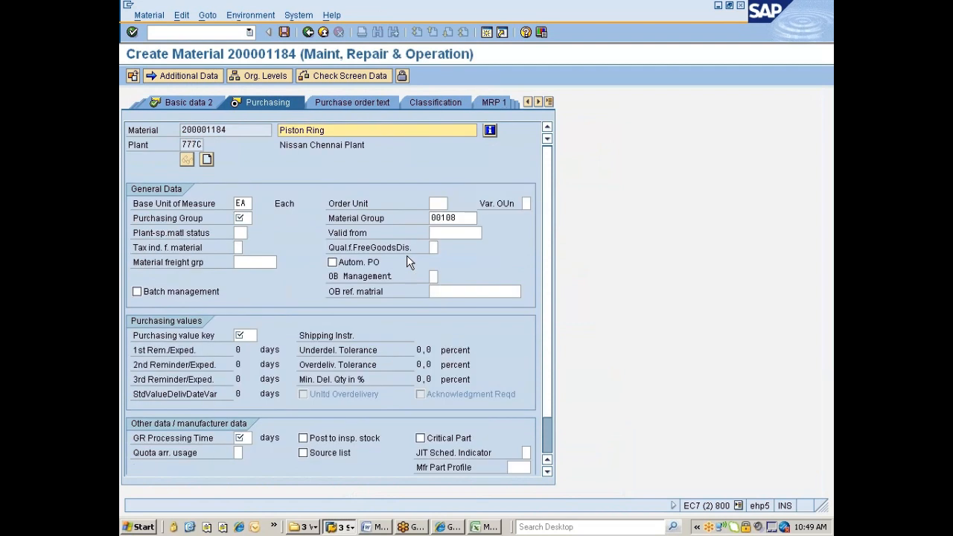
Set purchasing group 002 and purchasing value key 1, then advance to Accounting 1.
left_click(242, 218)
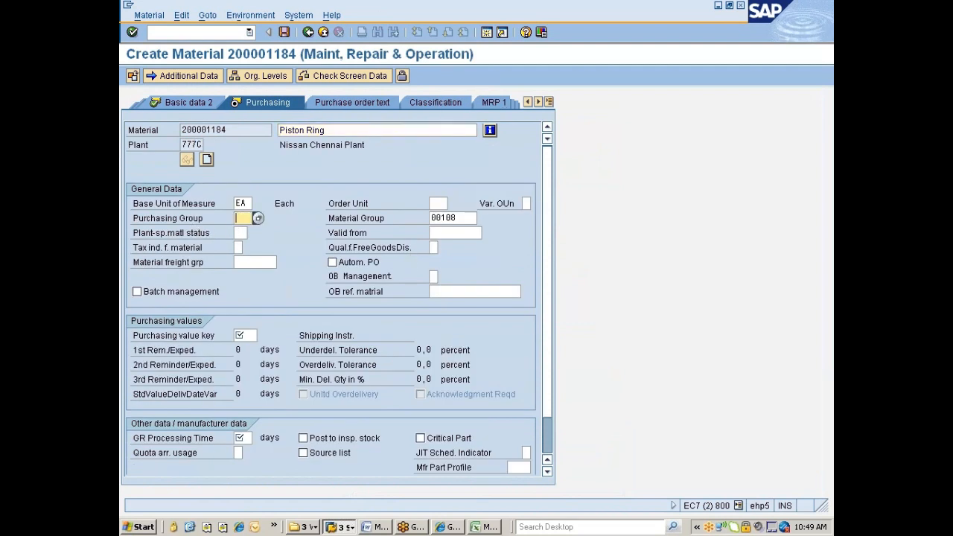
left_click(257, 218)
left_click(240, 231)
left_click(244, 336)
left_click(244, 349)
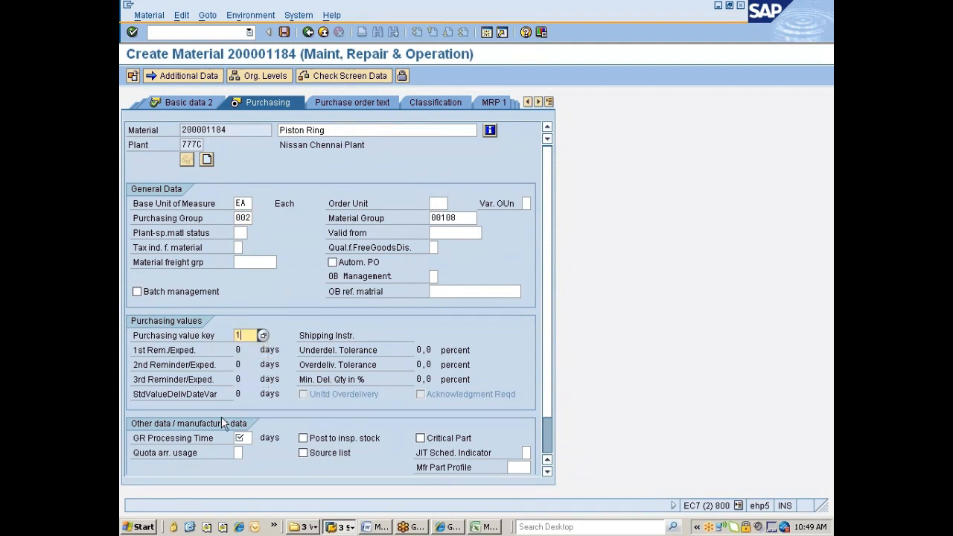
left_click(243, 438)
key("Return")
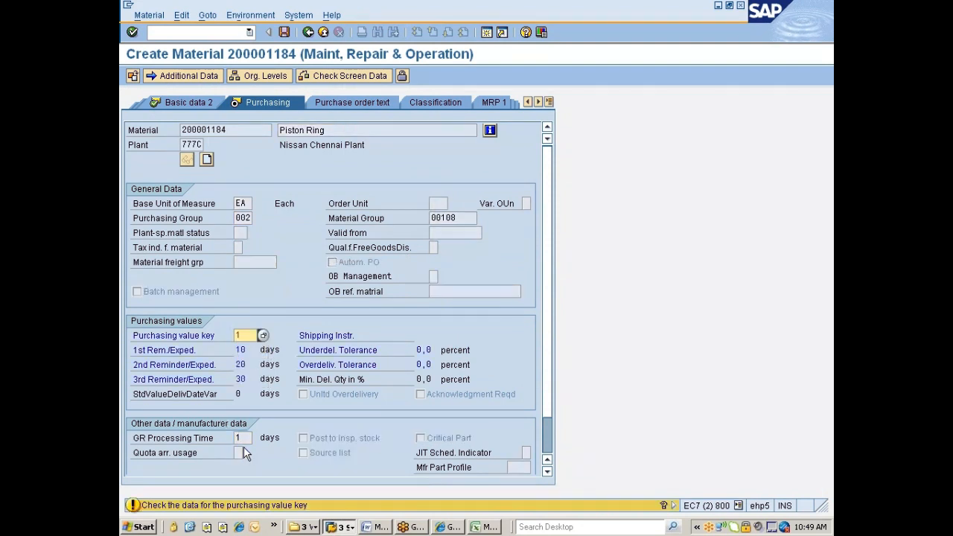
key("Return")
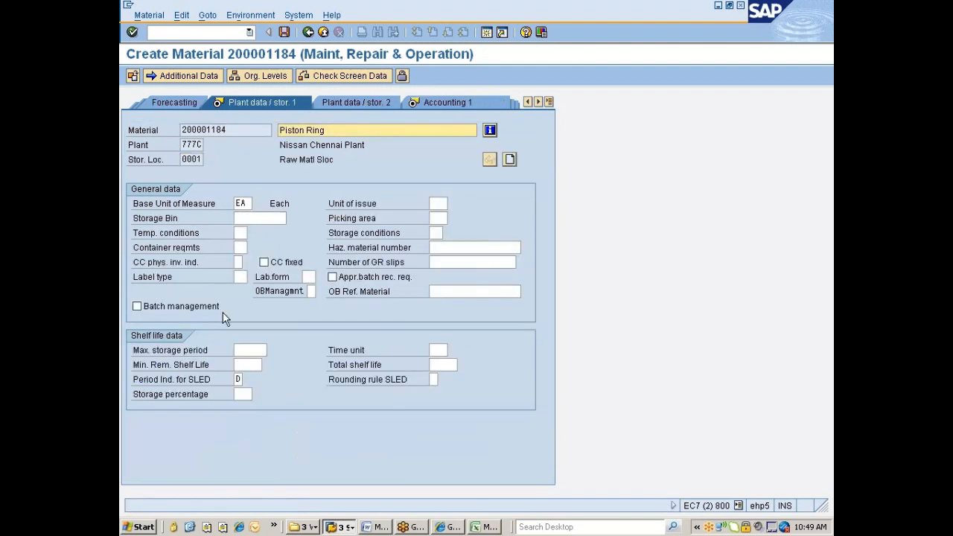
key("Return")
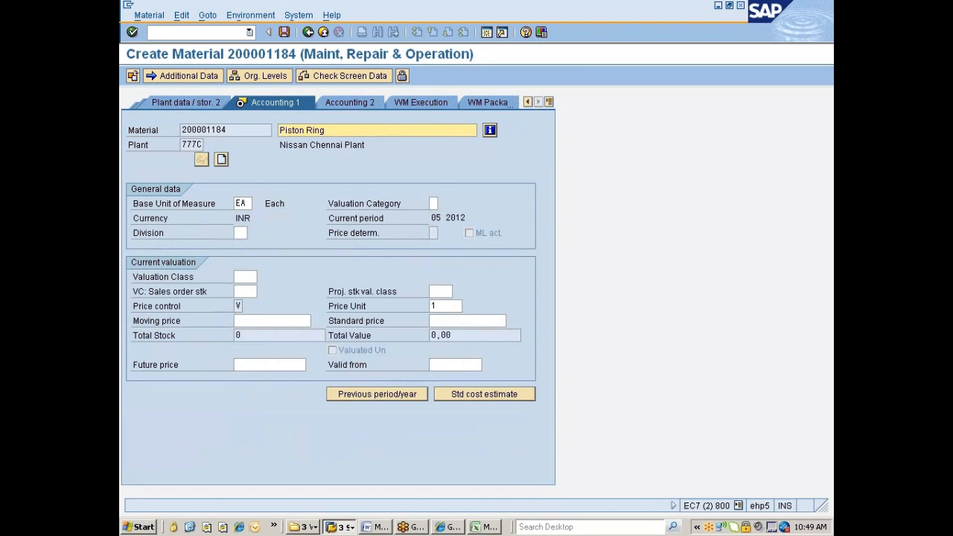
Set valuation class 3000 on the Accounting 1 view.
left_click(244, 277)
key("space")
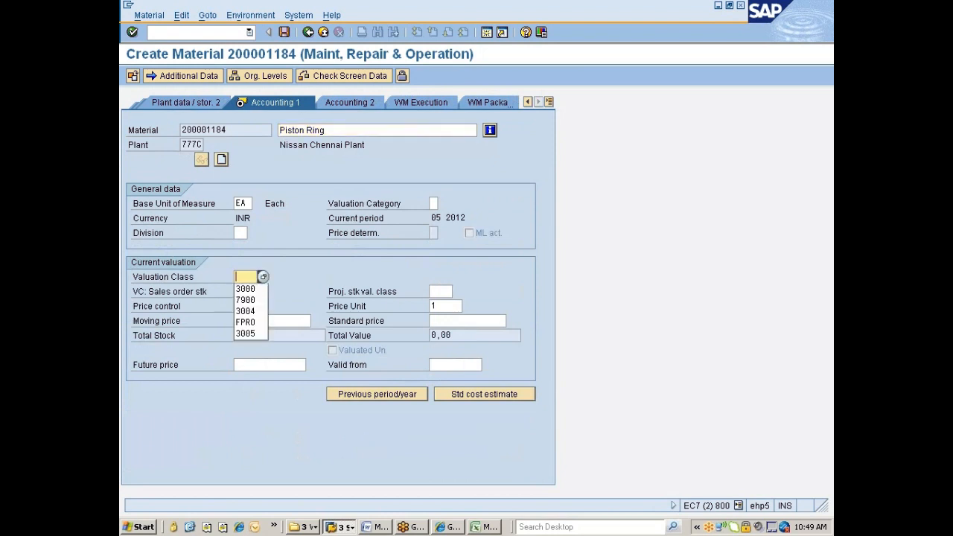
left_click(246, 290)
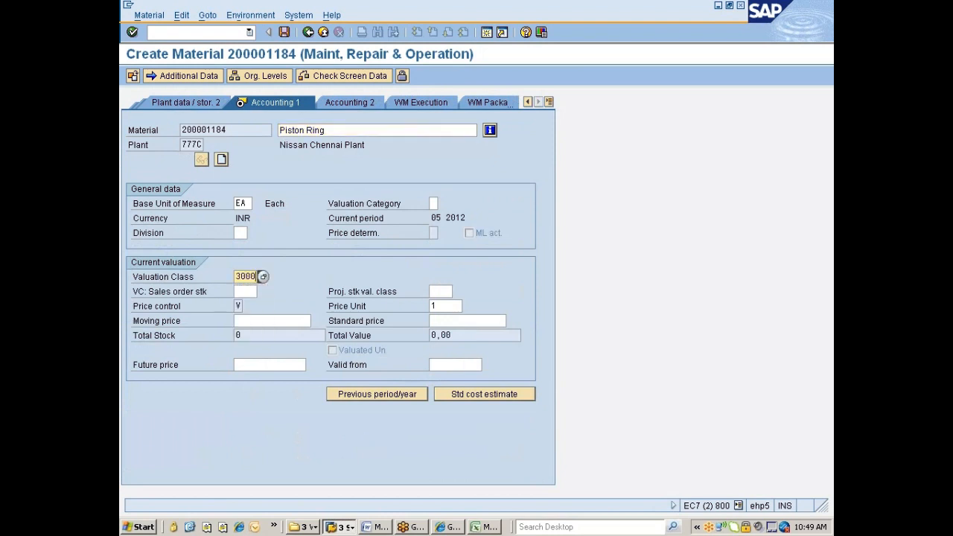
key("Return")
key("Return")
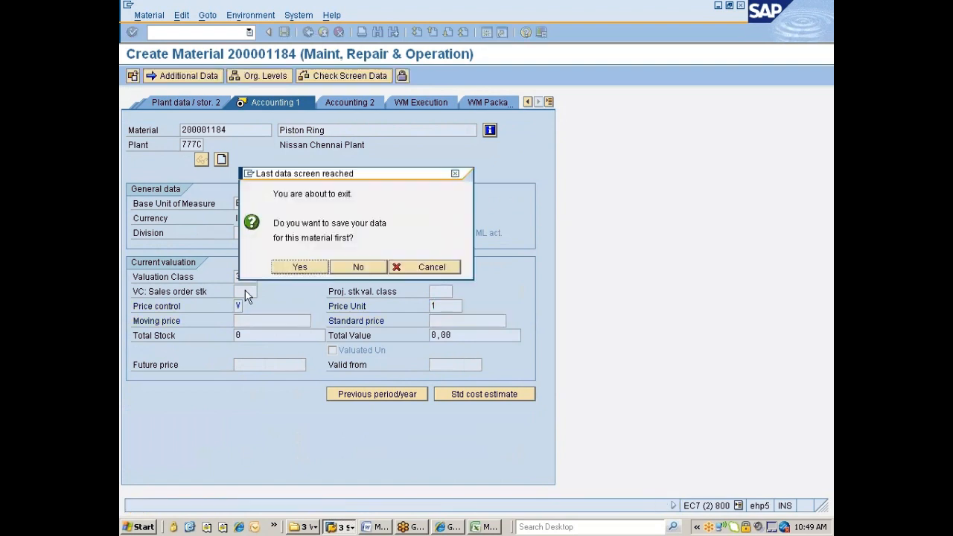
left_click(406, 265)
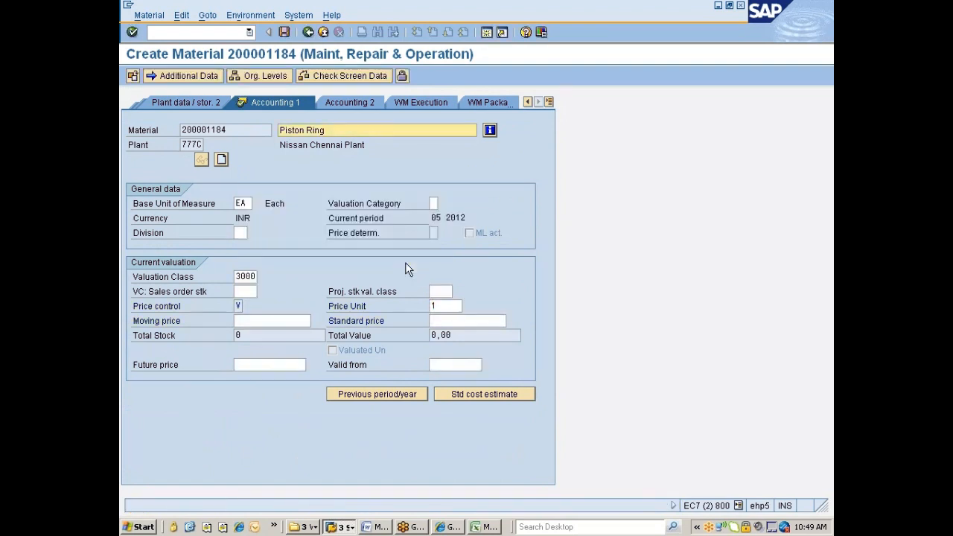
Enter a moving price of 120 and save the Piston Ring material.
left_click(271, 321)
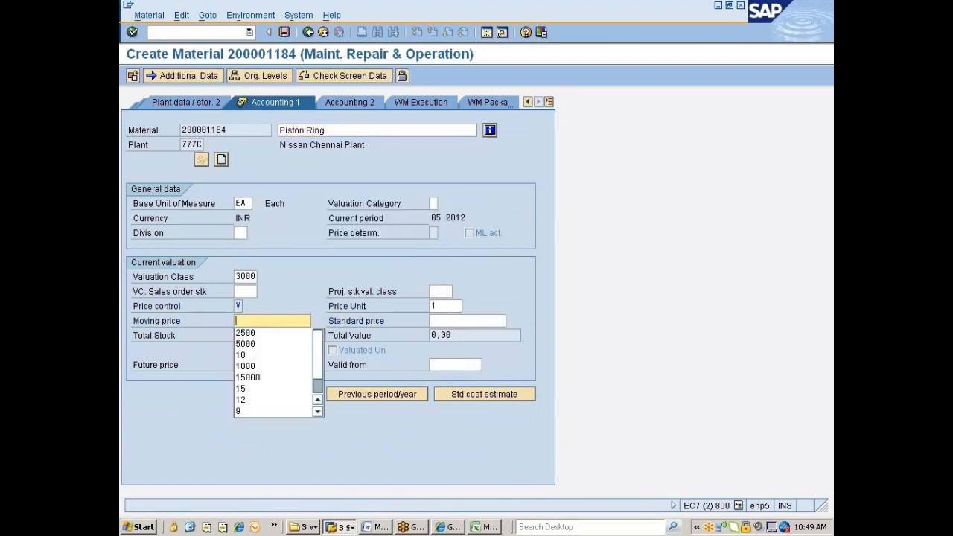
key("Escape")
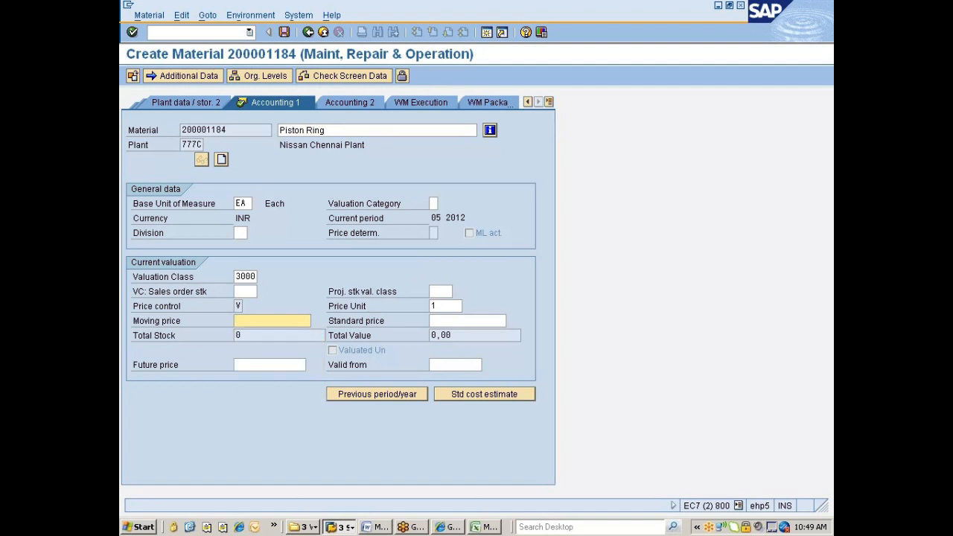
type("120")
key("Return")
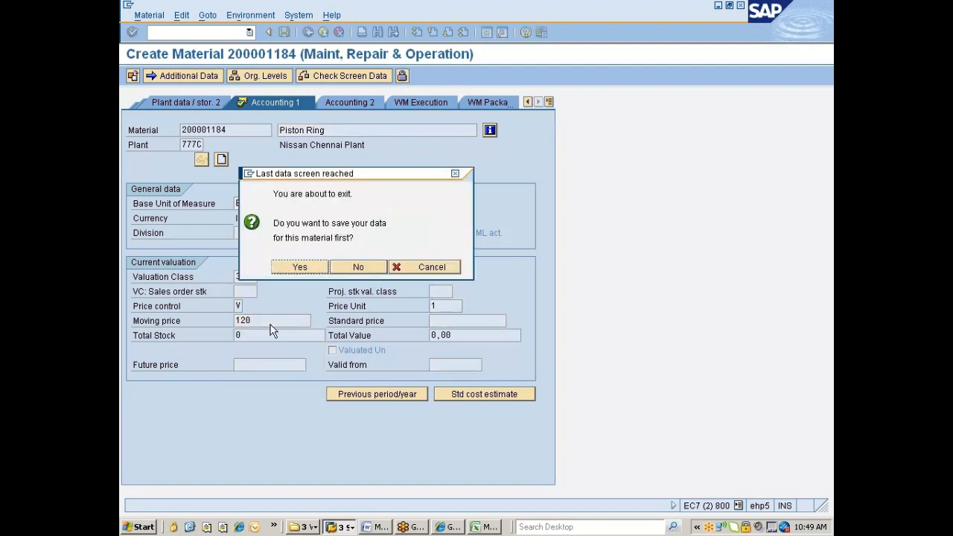
key("Return")
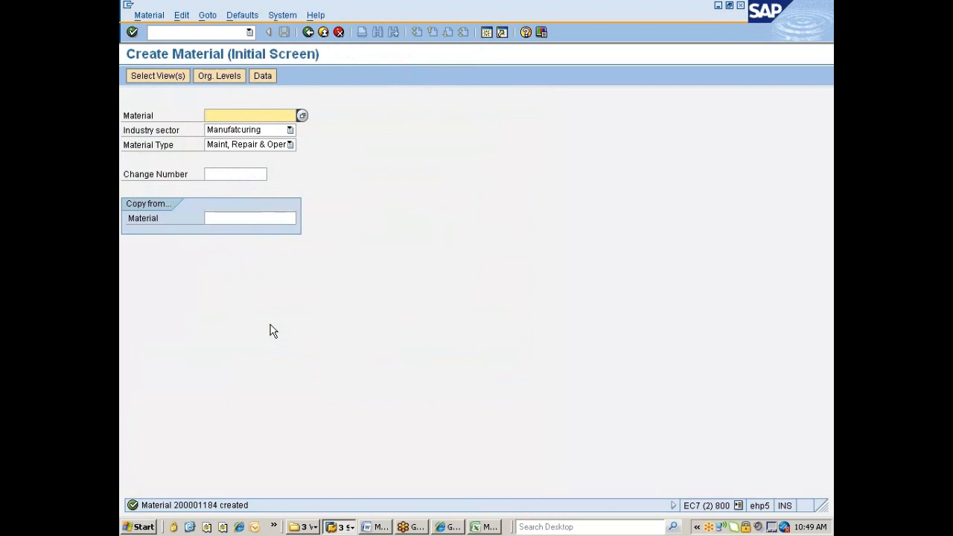
Clear ZMRO's BP cross-plant status and DIEN item category group, then save the material type.
left_click(339, 527)
left_click(350, 496)
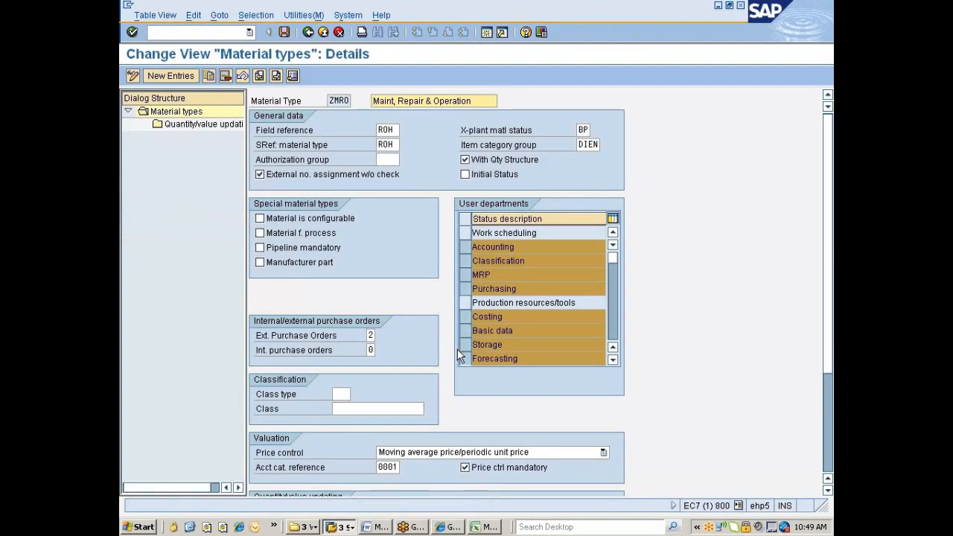
left_click(584, 130)
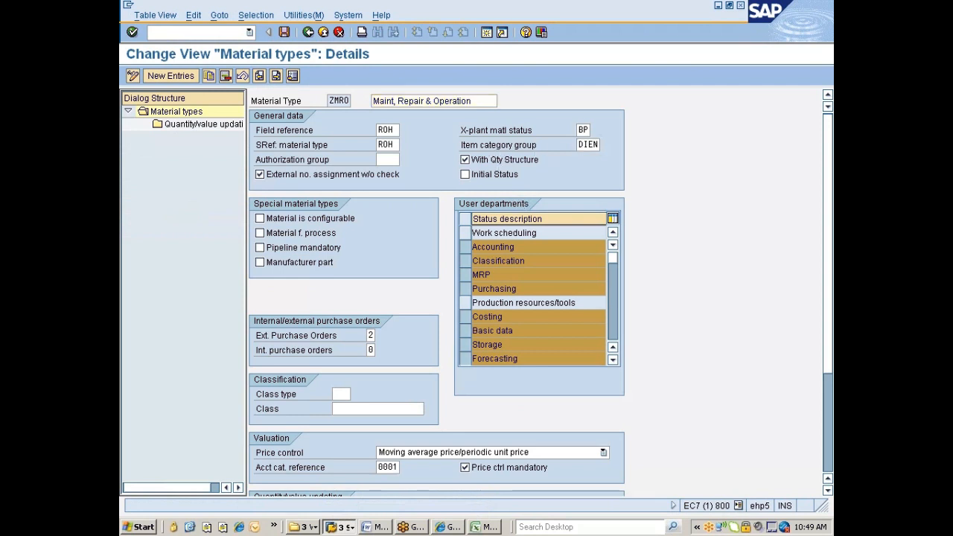
key("Delete")
key("Delete")
key("Tab")
key("Delete")
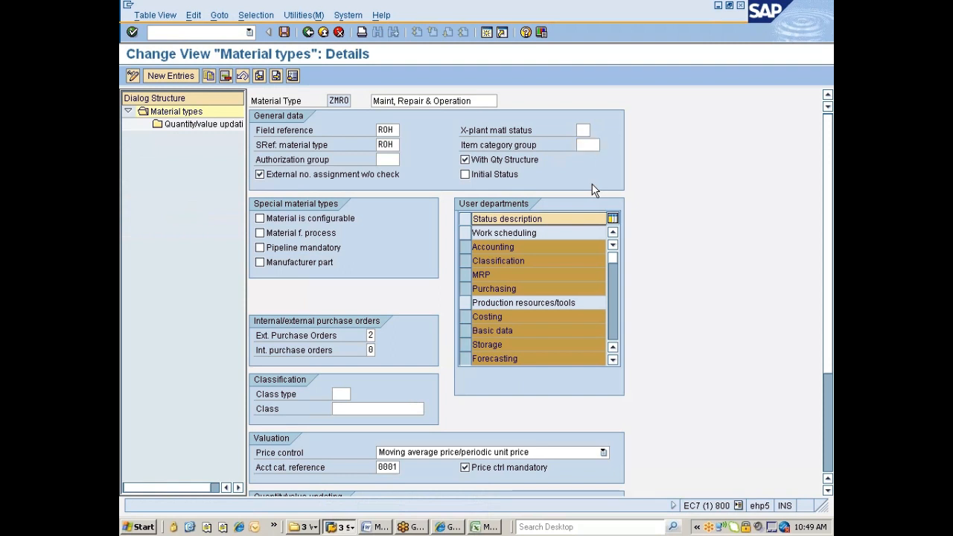
key("ctrl+s")
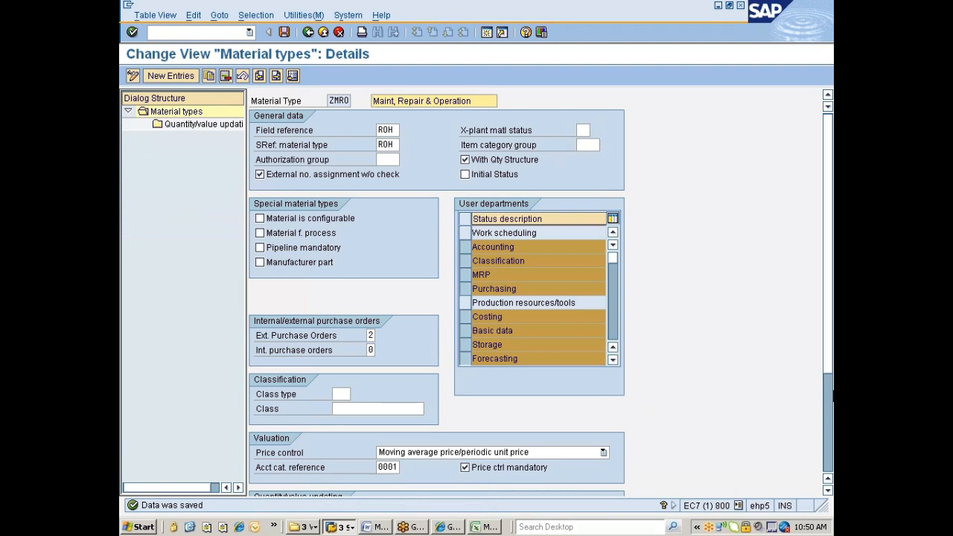
scroll(825, 412, "down", 3)
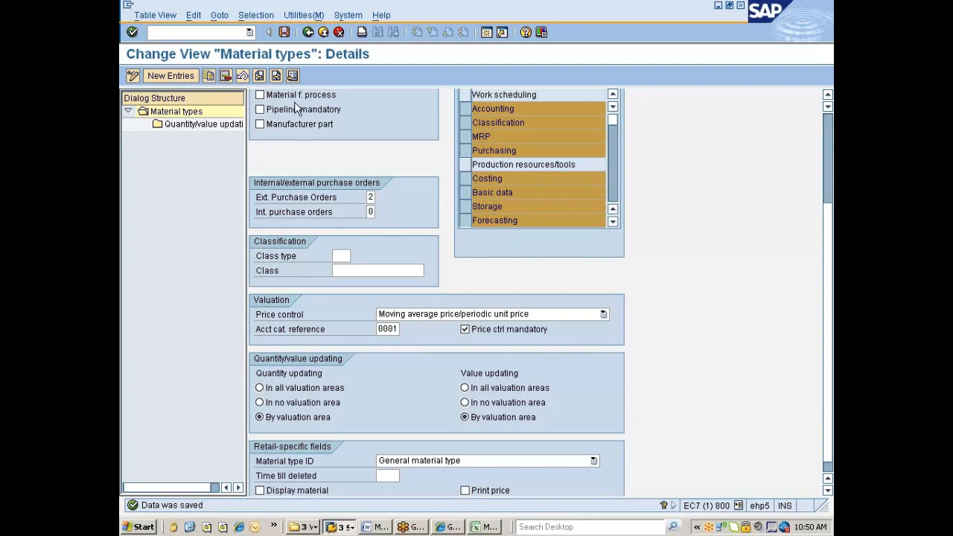
Return from the ZMRO details to the Material types overview list.
left_click(307, 33)
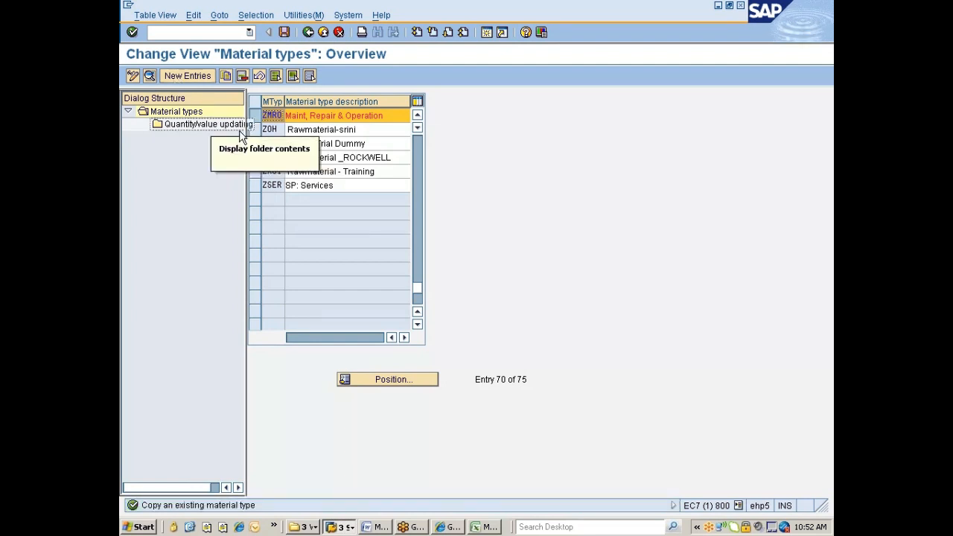
Go back to the IMG and rerun Define Attributes of Material Types, listing from ABF Waste.
left_click(307, 33)
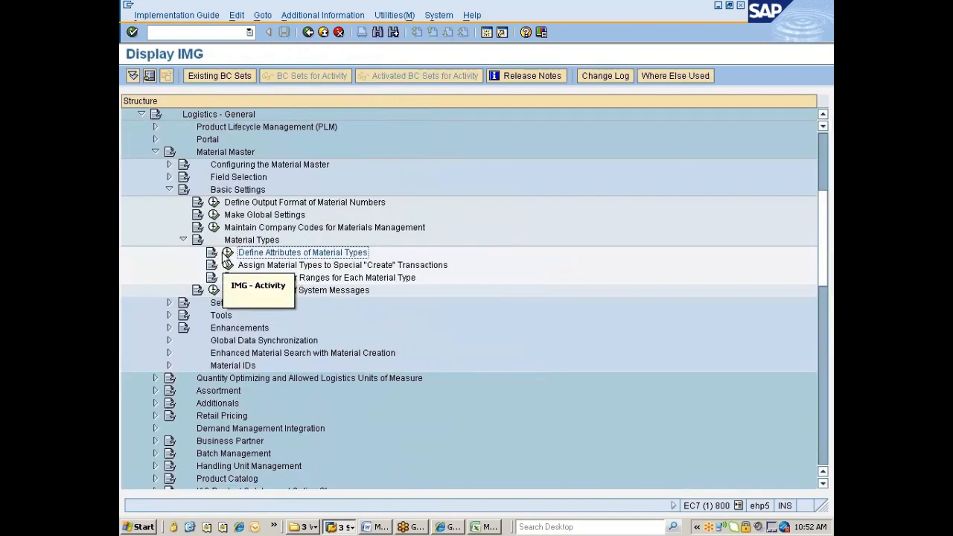
left_click(227, 254)
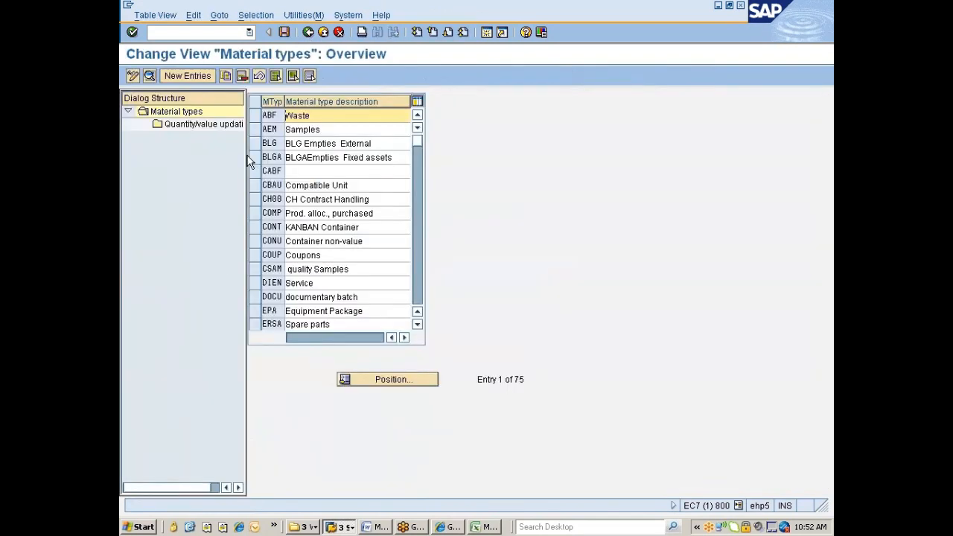
left_click(182, 77)
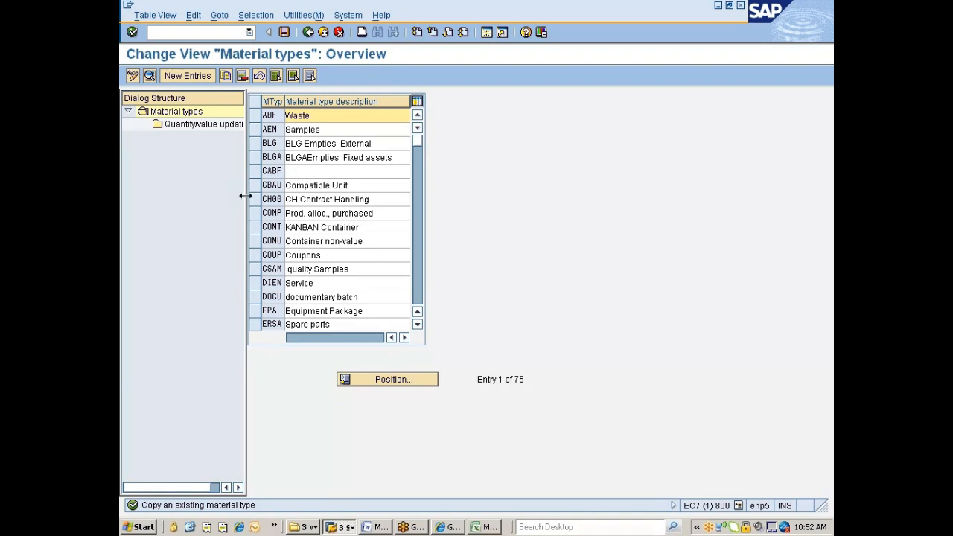
left_click(308, 33)
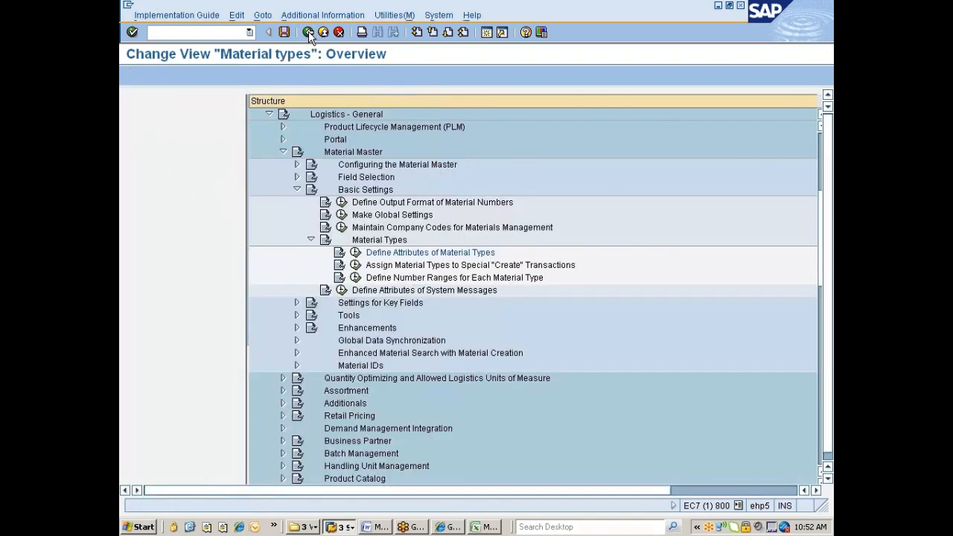
left_click(271, 266)
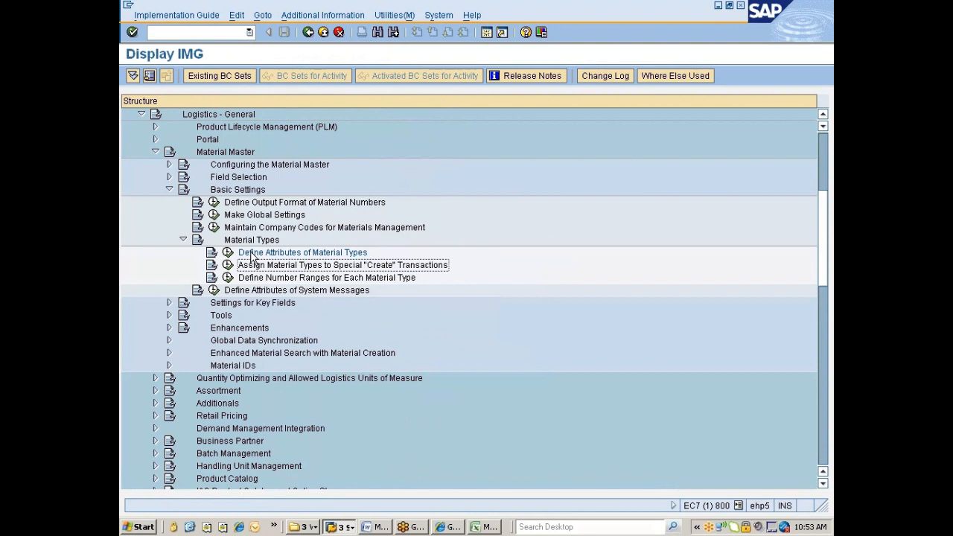
left_click(228, 252)
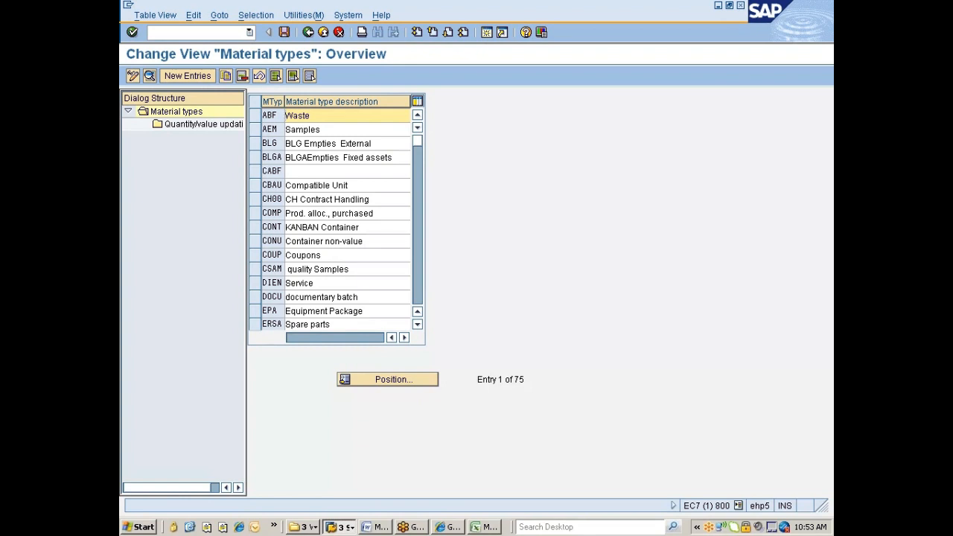
left_click(262, 255)
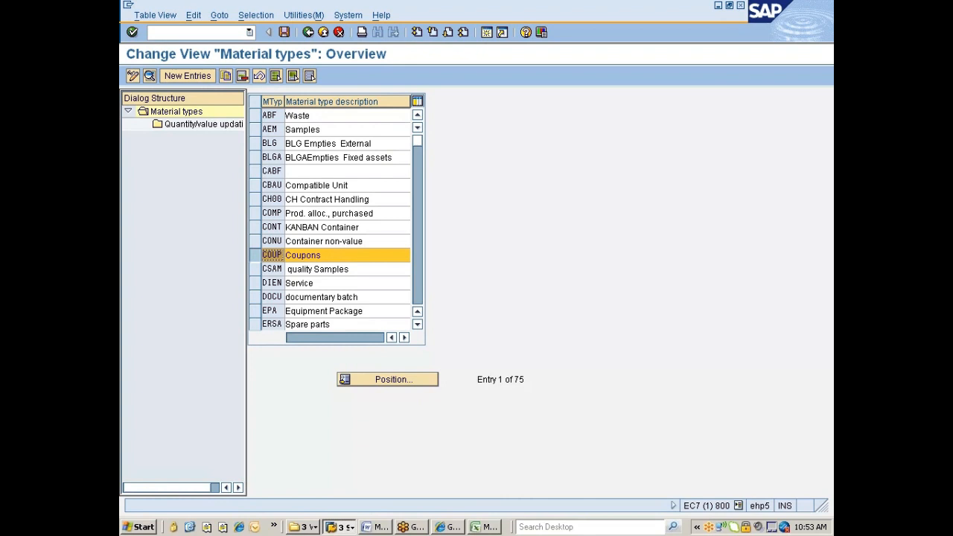
left_click(258, 255)
left_click(259, 285)
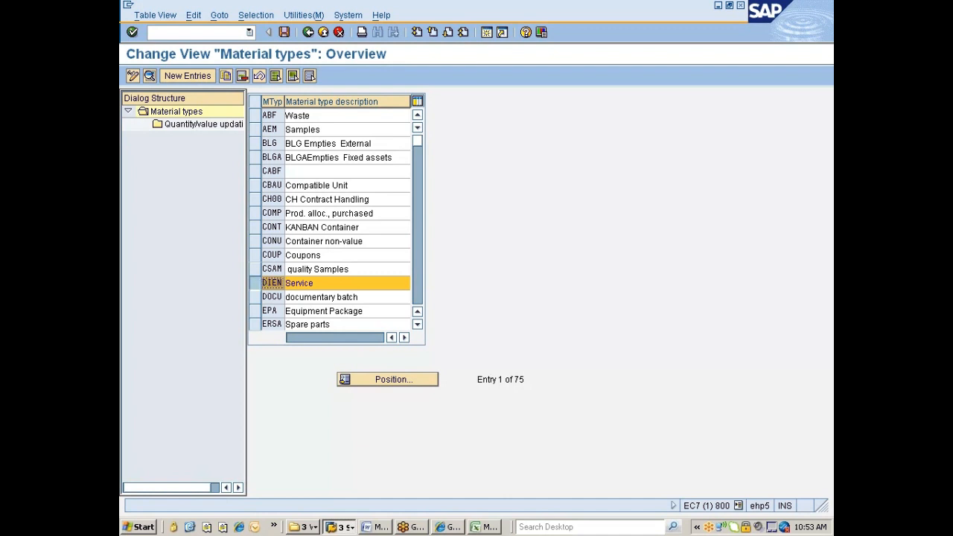
left_click(264, 285)
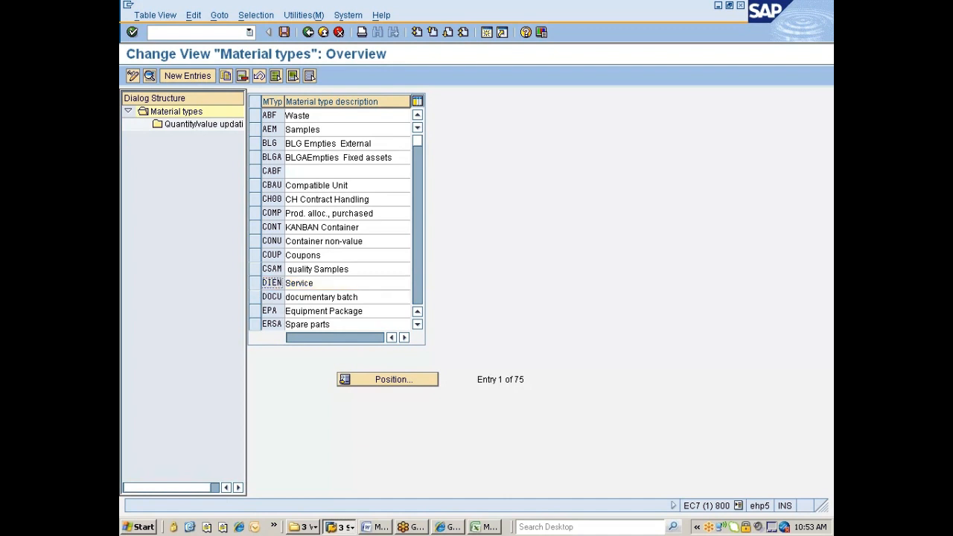
left_click(259, 325)
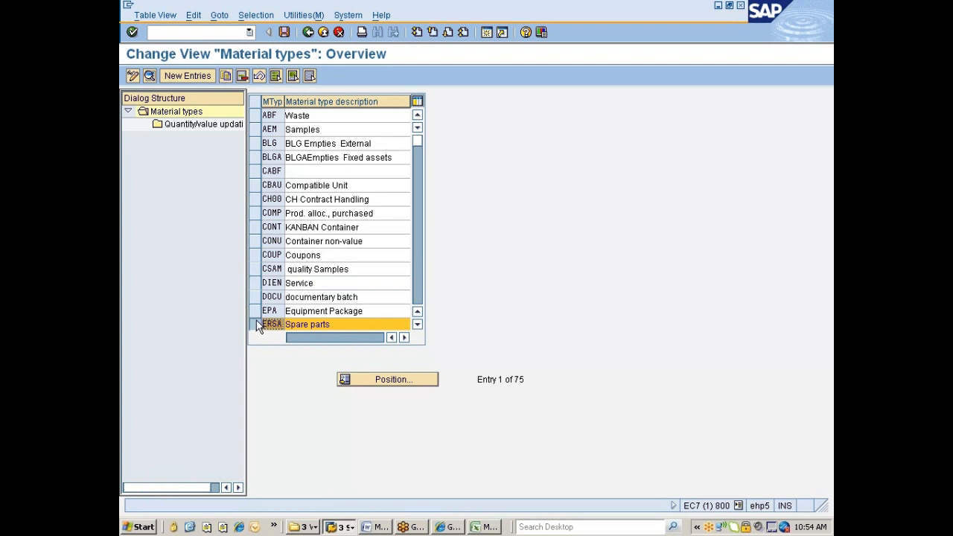
Deselect the ERSA row and page down to the next material types.
left_click(254, 324)
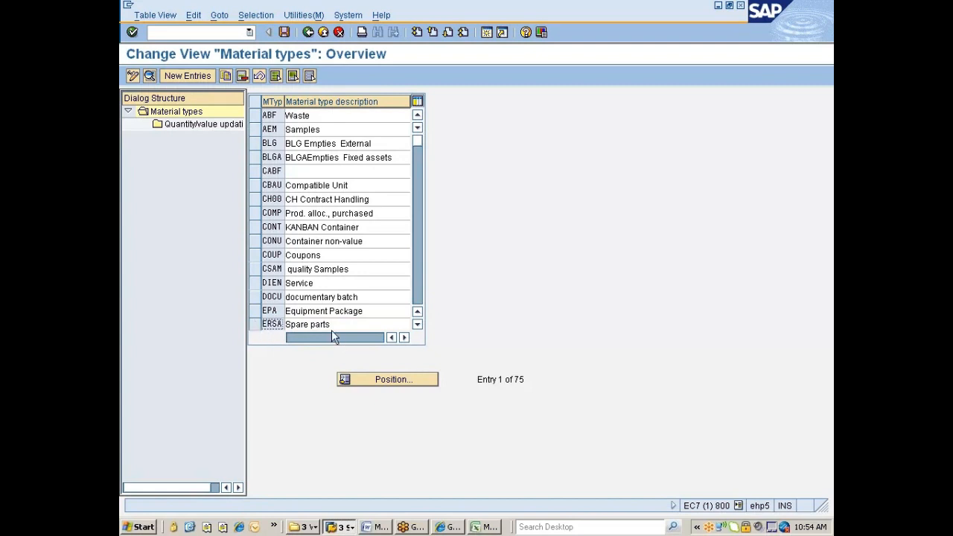
key("Page_Down")
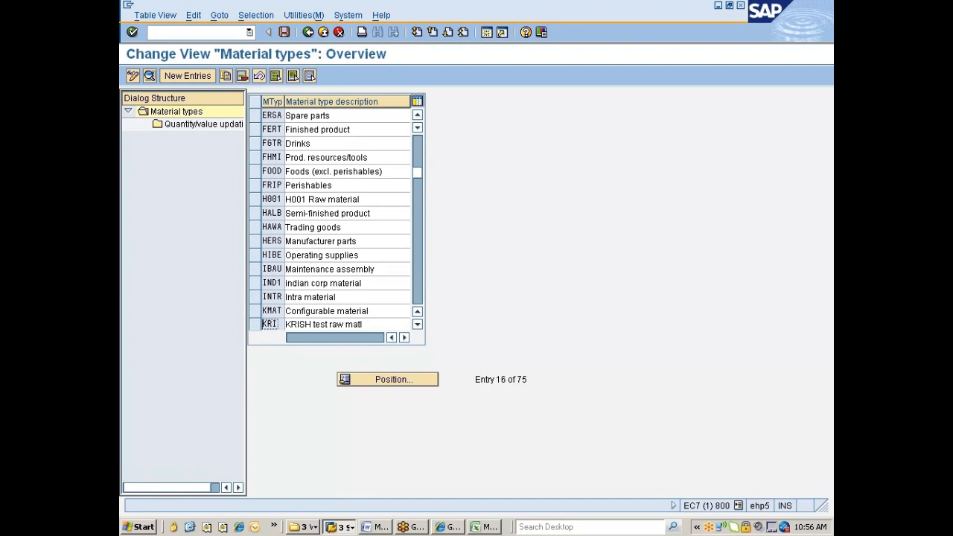
Page down the material types list to entries KRI through RAW1.
key("Page_Down")
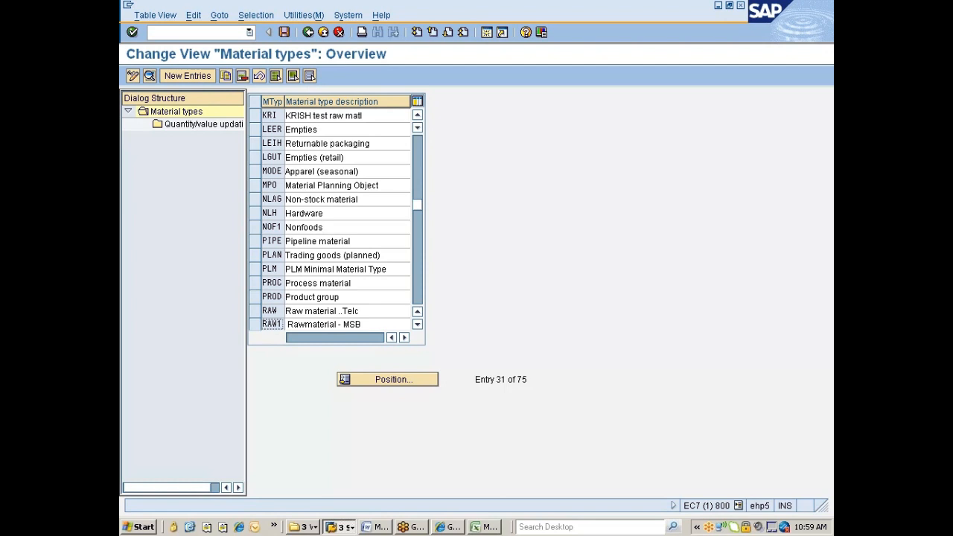
Scroll to entries RAW1 through YRAW and mark the ROH Rawmaterial row.
scroll(335, 332, "down", 1)
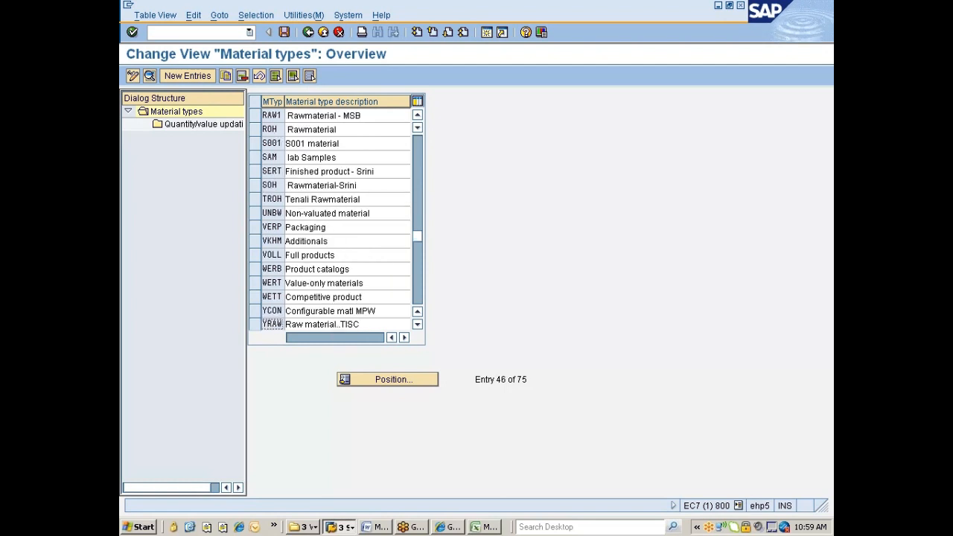
left_click(255, 214)
left_click(255, 130)
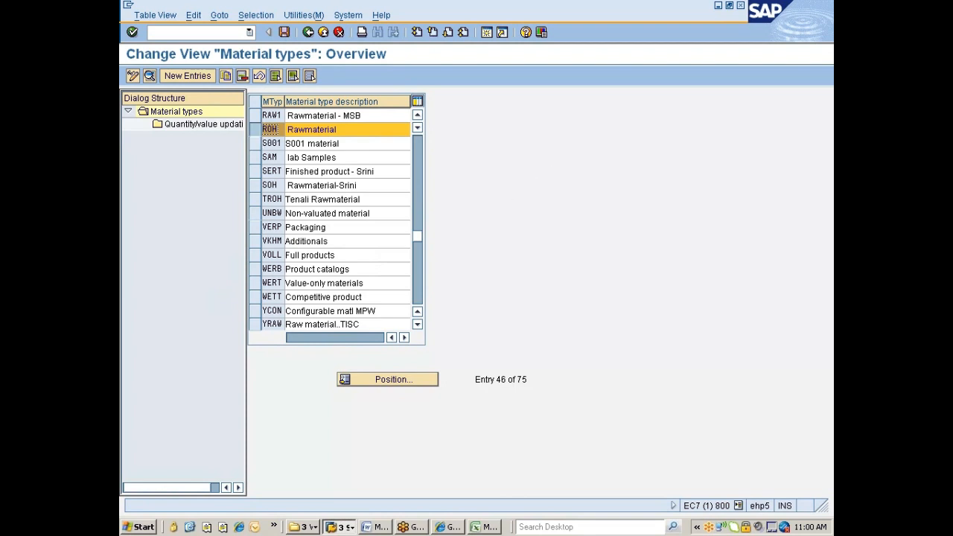
left_click(821, 34)
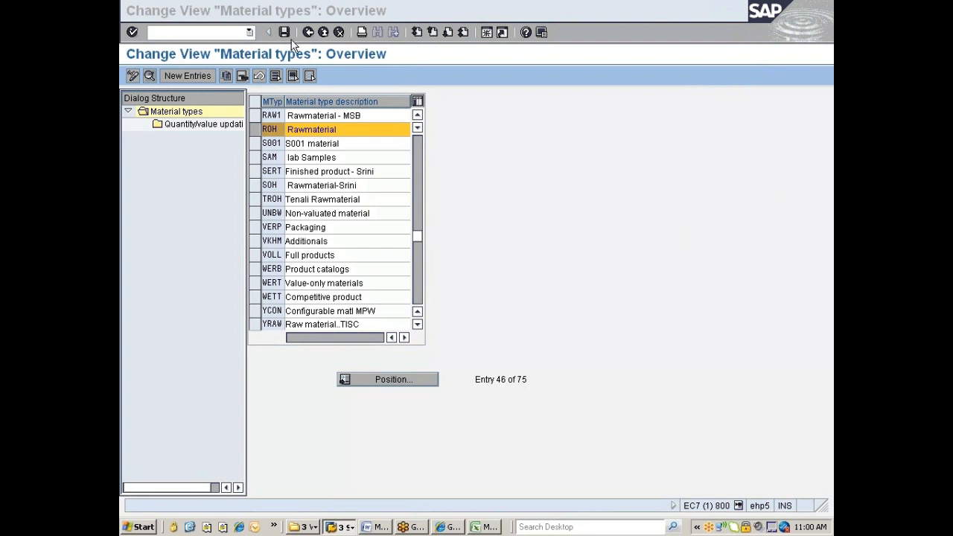
Go back from the material types overview to the Display IMG tree and list the open SAP windows.
left_click(309, 33)
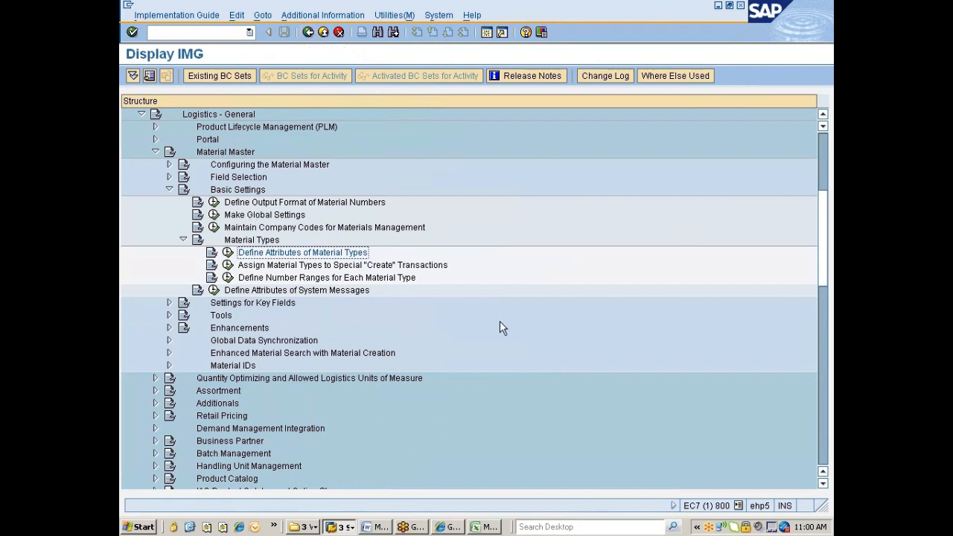
left_click(343, 527)
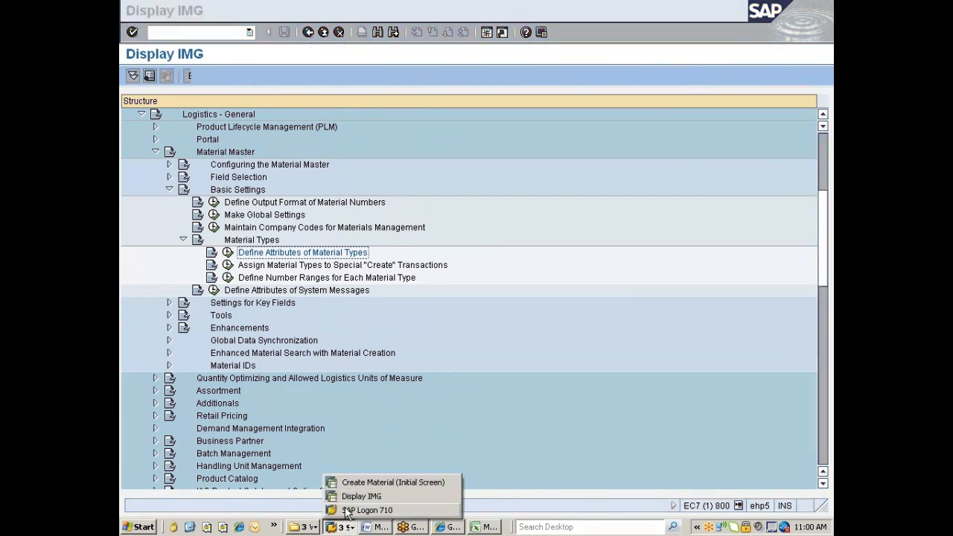